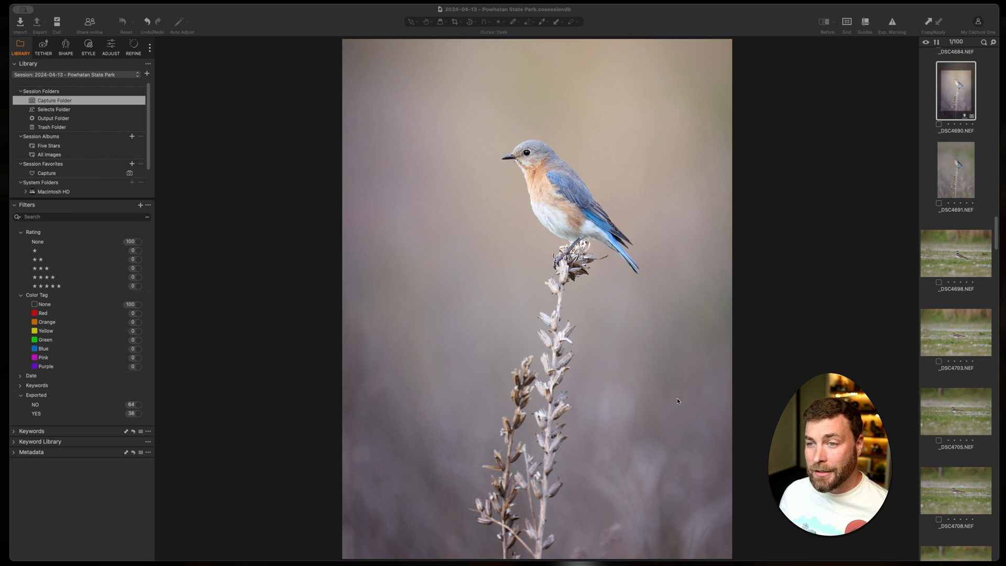
Step: Place the tool tabs on the right side of the workspace, opposite the image browser
{"action": "left_click", "coordinate": [810, 9]}
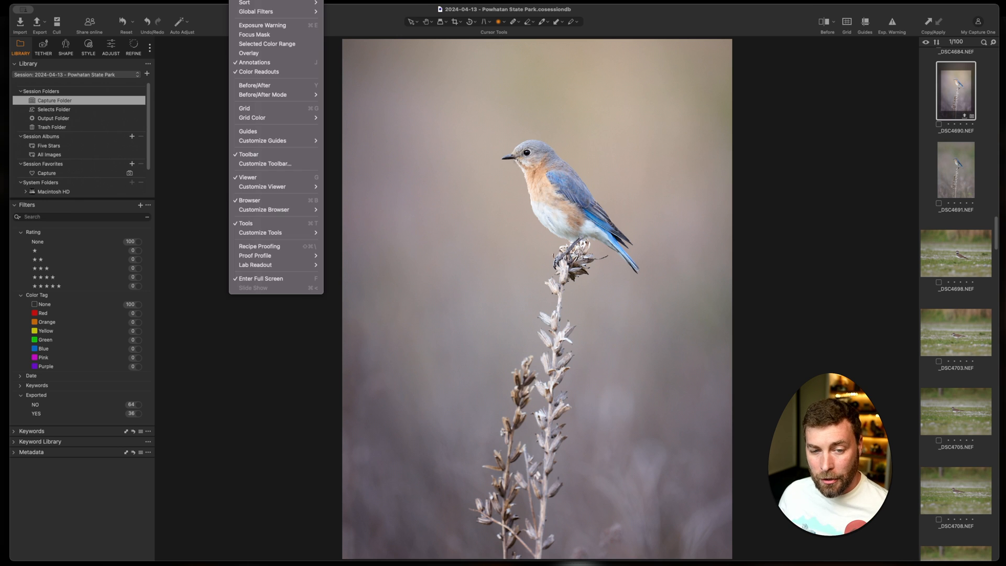
{"action": "mouse_move", "coordinate": [257, 187]}
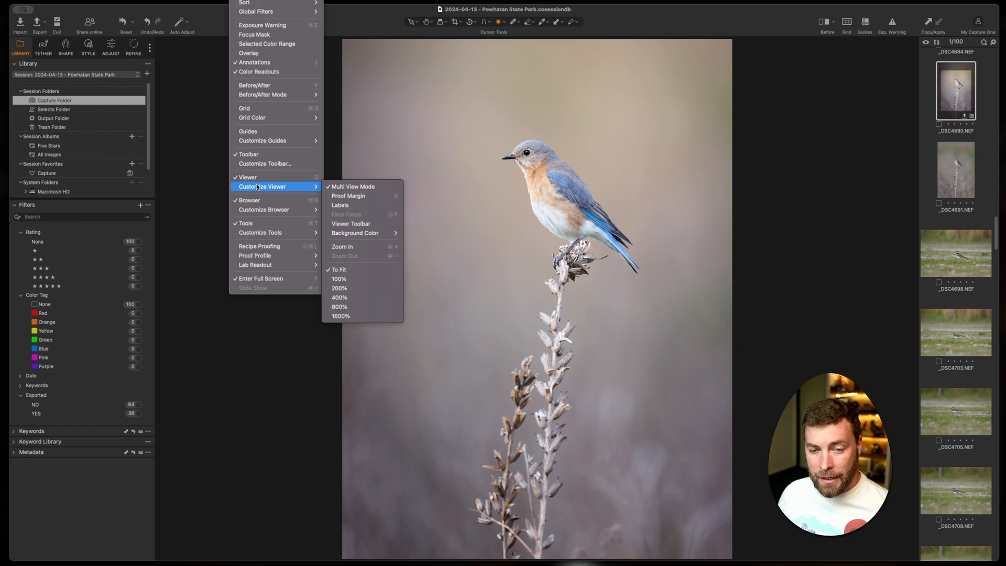
{"action": "mouse_move", "coordinate": [255, 212]}
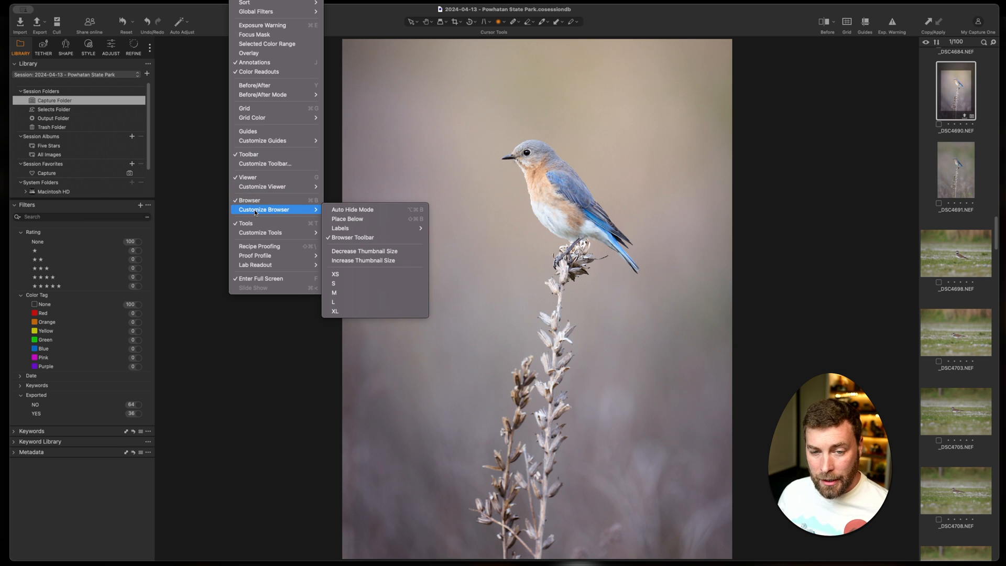
{"action": "mouse_move", "coordinate": [259, 232]}
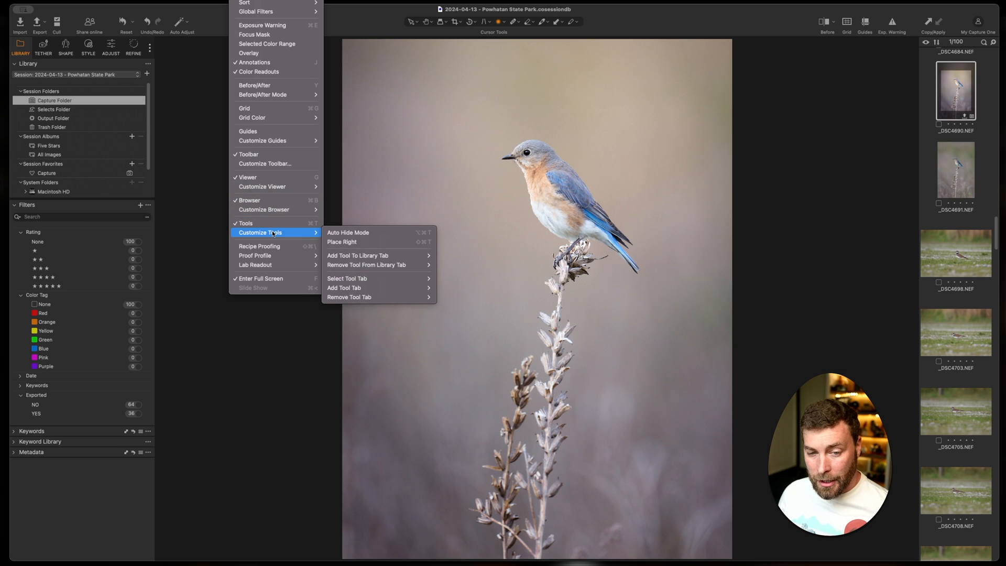
{"action": "left_click", "coordinate": [333, 242]}
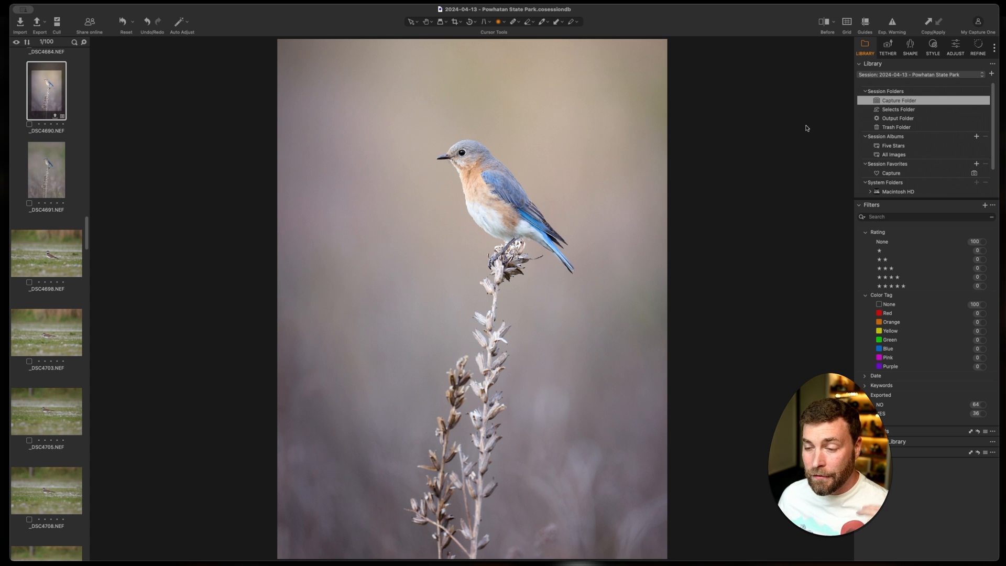
Step: Remove the Tether tool tab and all of its tools from the workspace
{"action": "left_click", "coordinate": [889, 54]}
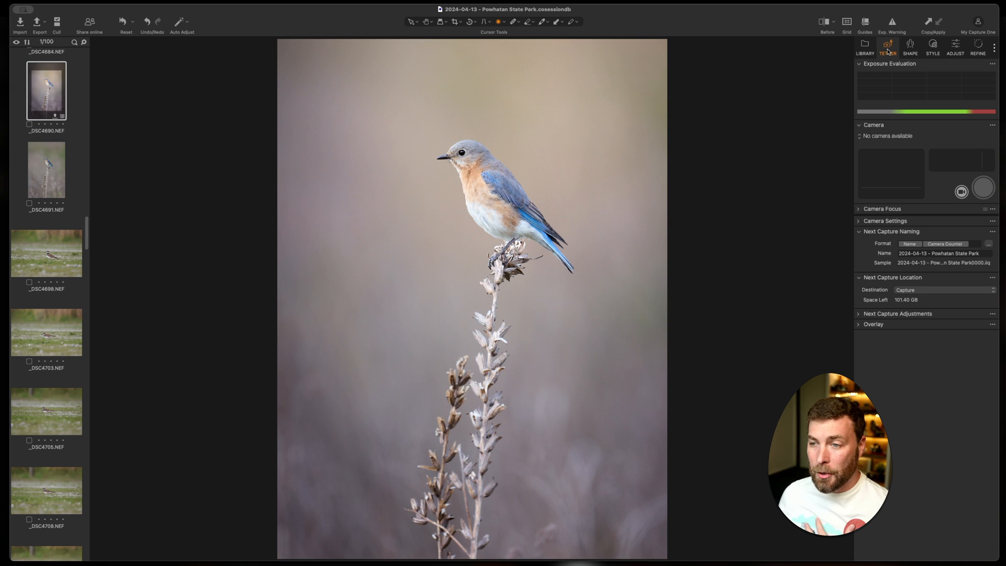
{"action": "right_click", "coordinate": [888, 51]}
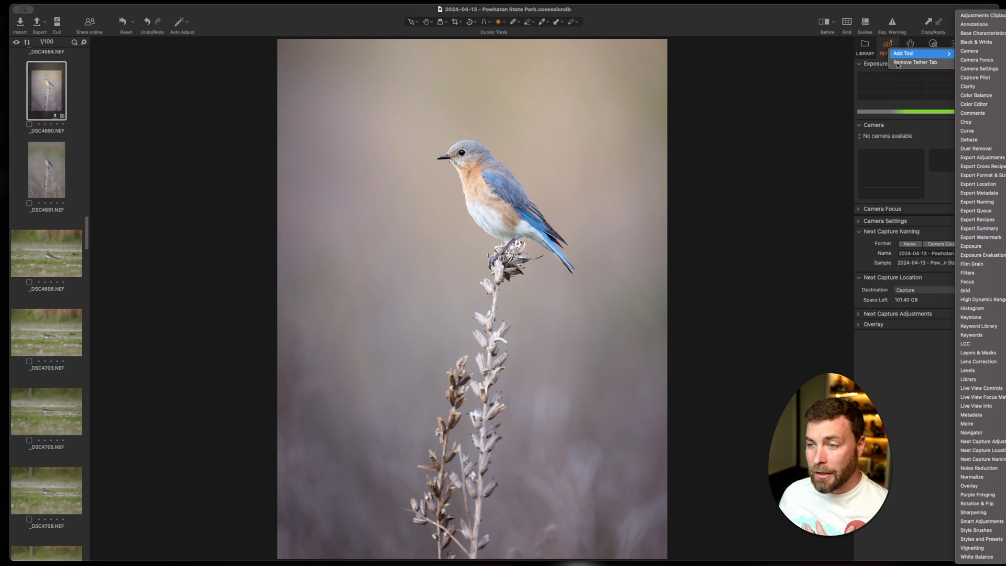
{"action": "left_click", "coordinate": [897, 63]}
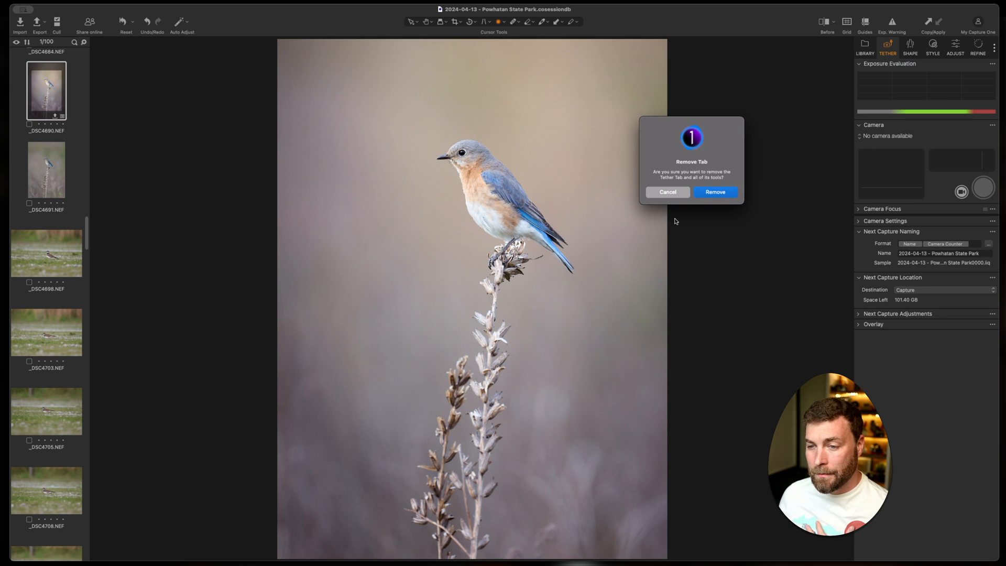
{"action": "left_click", "coordinate": [715, 192]}
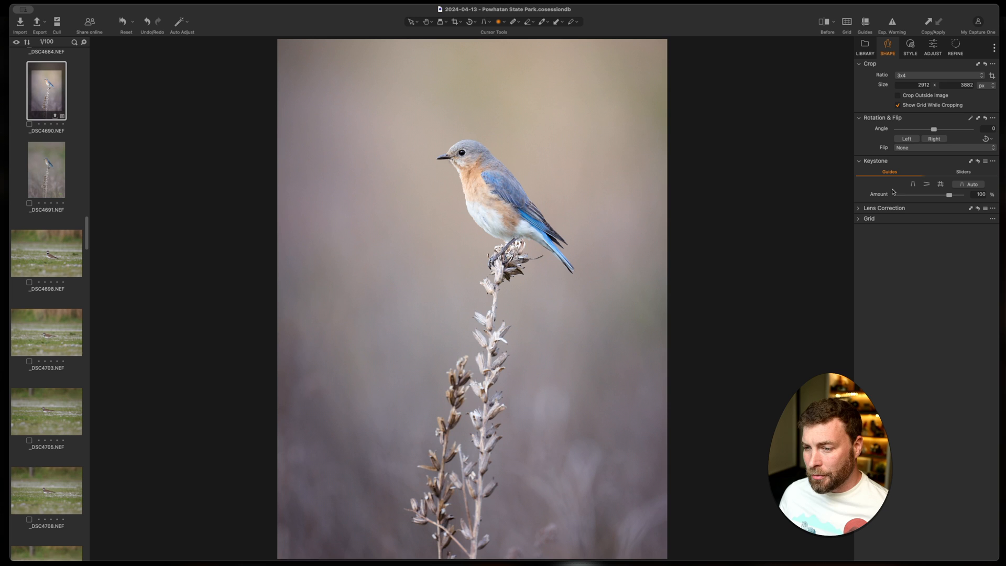
{"action": "left_click", "coordinate": [907, 79]}
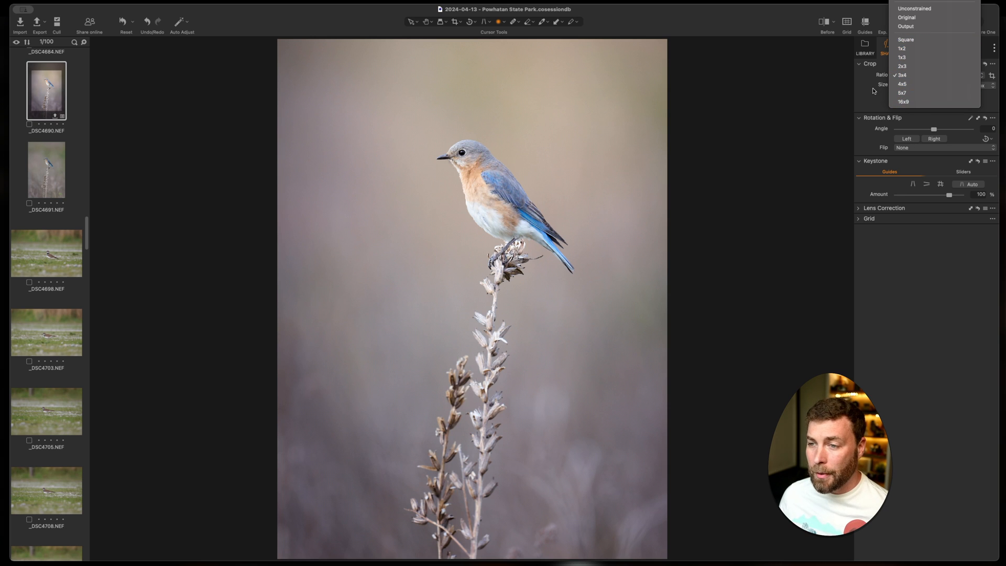
{"action": "left_click", "coordinate": [916, 76]}
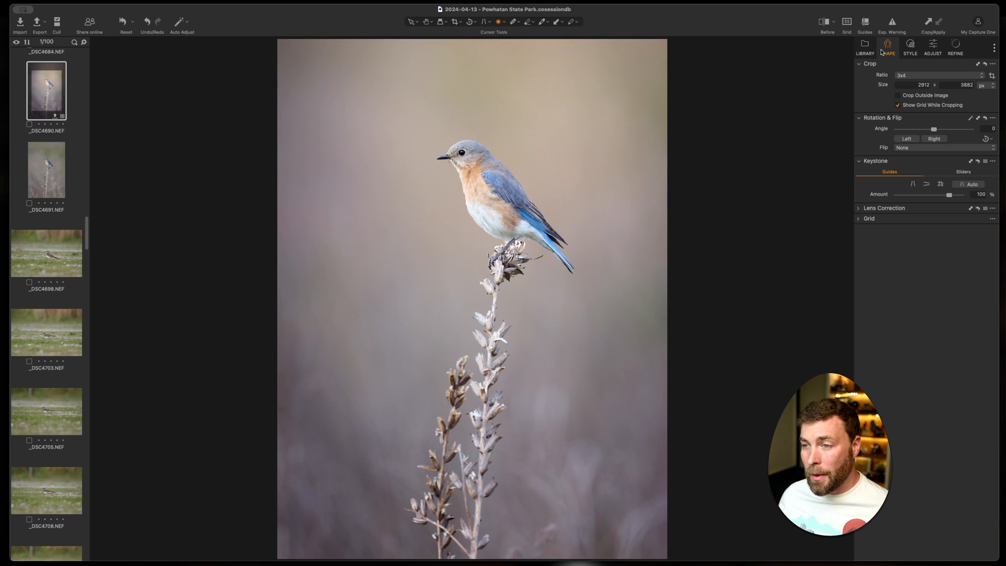
{"action": "left_click", "coordinate": [929, 48]}
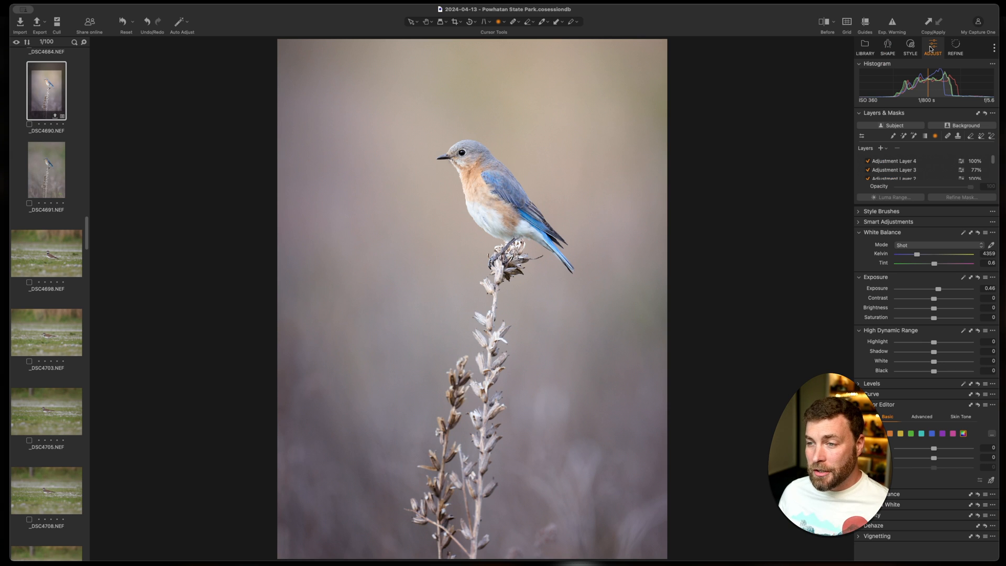
{"action": "right_click", "coordinate": [930, 48]}
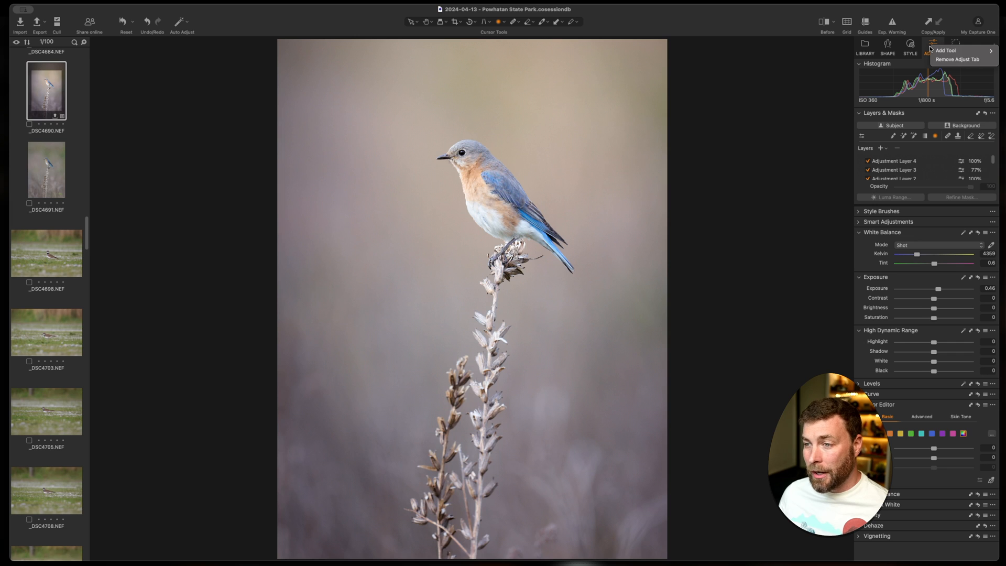
{"action": "left_click", "coordinate": [928, 48]}
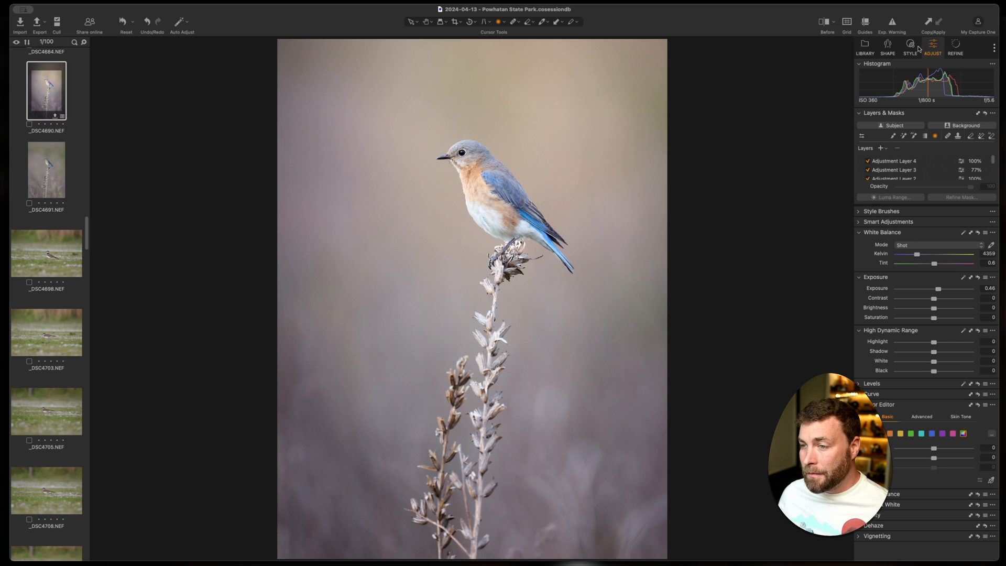
Step: Remove the Style tool tab and all of its tools from the workspace
{"action": "left_click", "coordinate": [907, 50]}
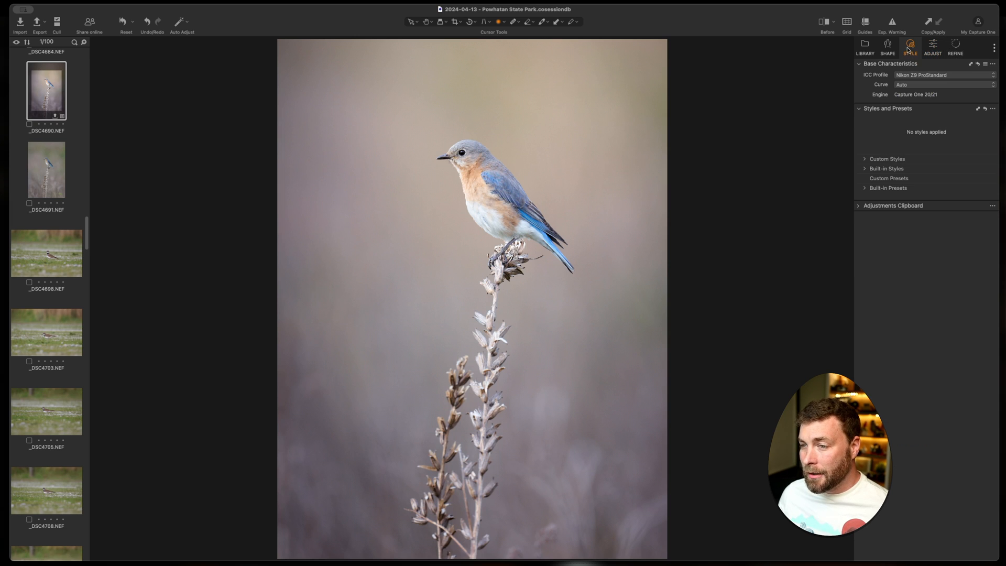
{"action": "right_click", "coordinate": [908, 47]}
{"action": "left_click", "coordinate": [916, 59]}
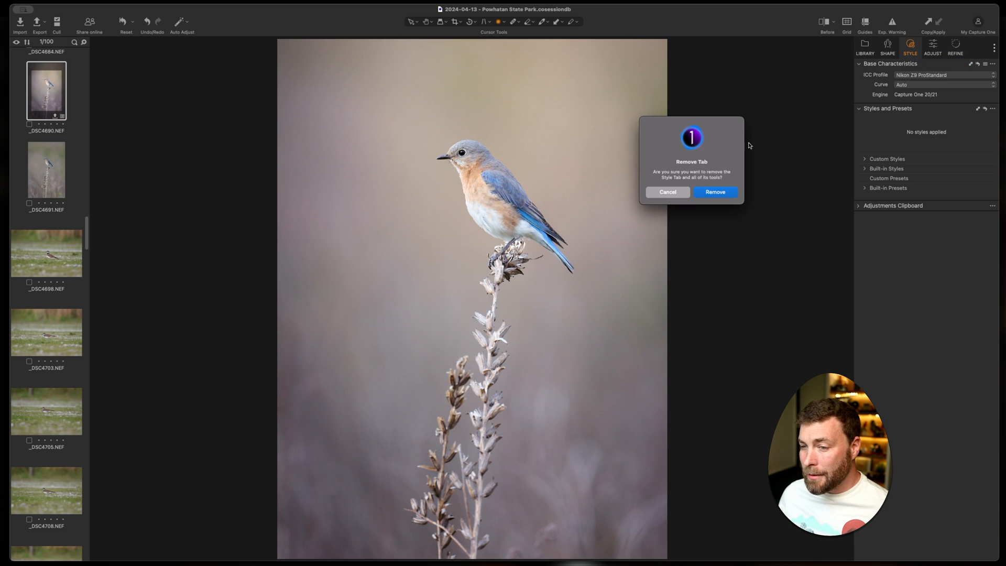
{"action": "left_click", "coordinate": [725, 192]}
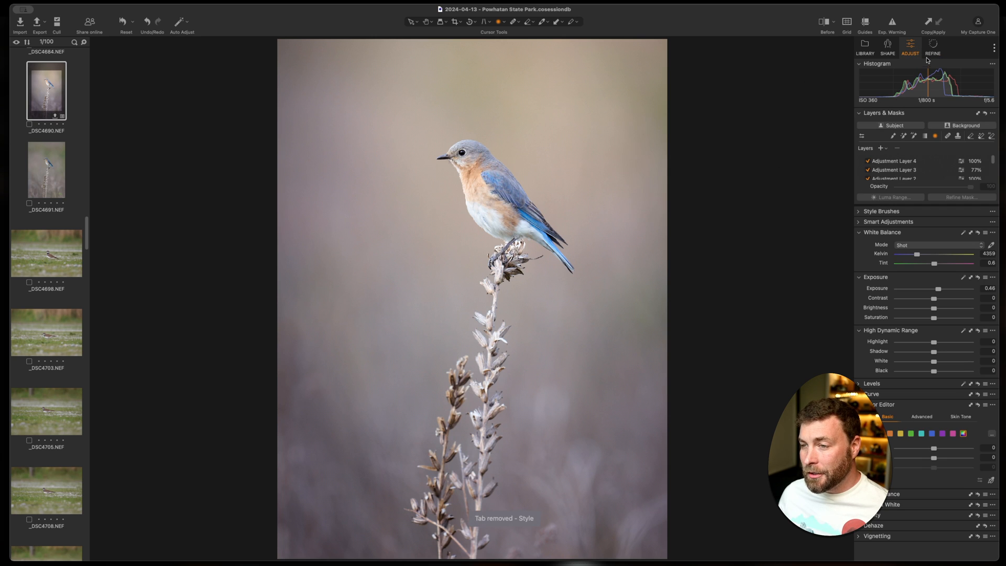
Step: Remove the Refine tool tab and all of its tools from the workspace
{"action": "left_click", "coordinate": [932, 48]}
{"action": "right_click", "coordinate": [932, 48]}
{"action": "left_click", "coordinate": [948, 61]}
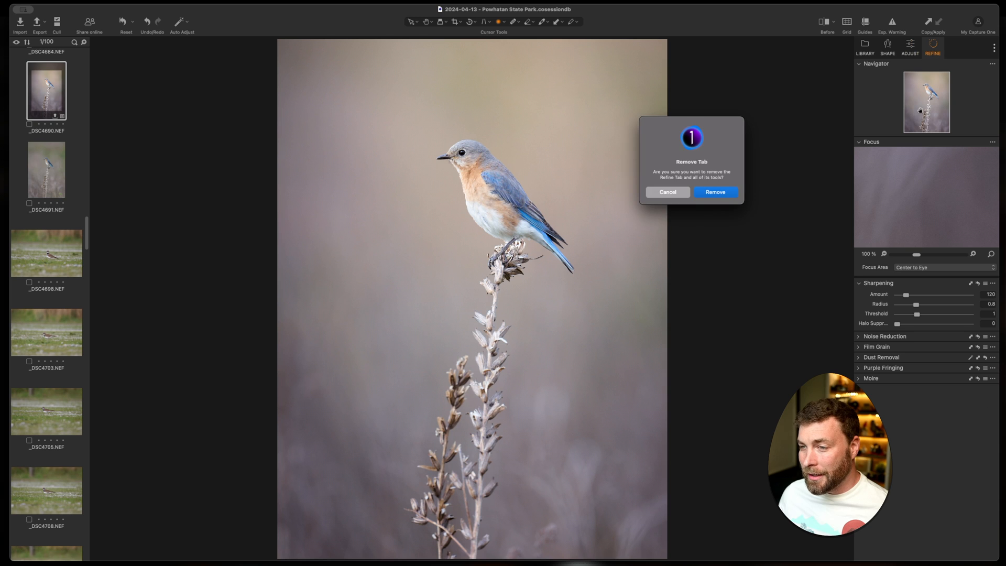
{"action": "left_click", "coordinate": [702, 193]}
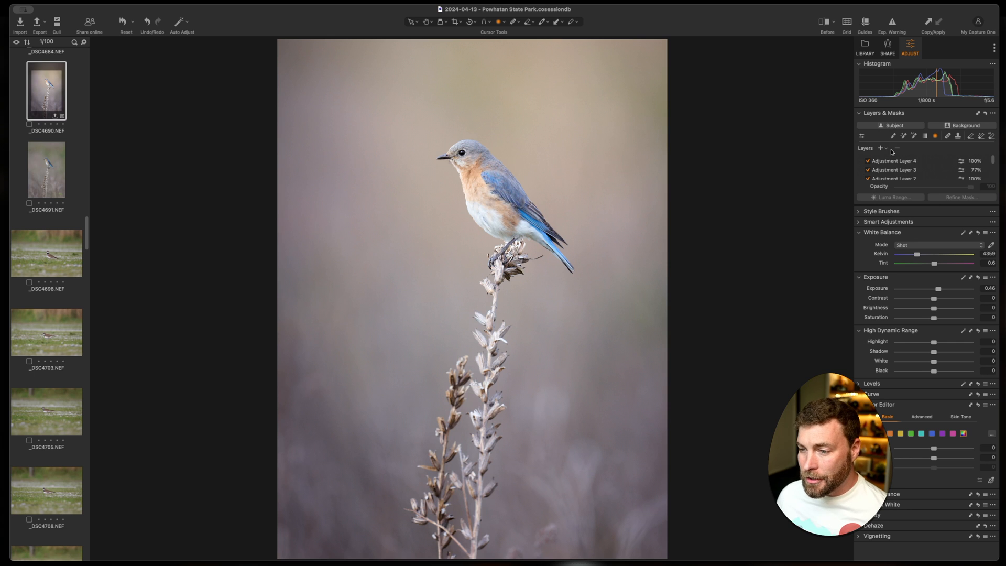
Step: Remove the Style Brushes tool from the Adjust tool tab
{"action": "left_click", "coordinate": [859, 212]}
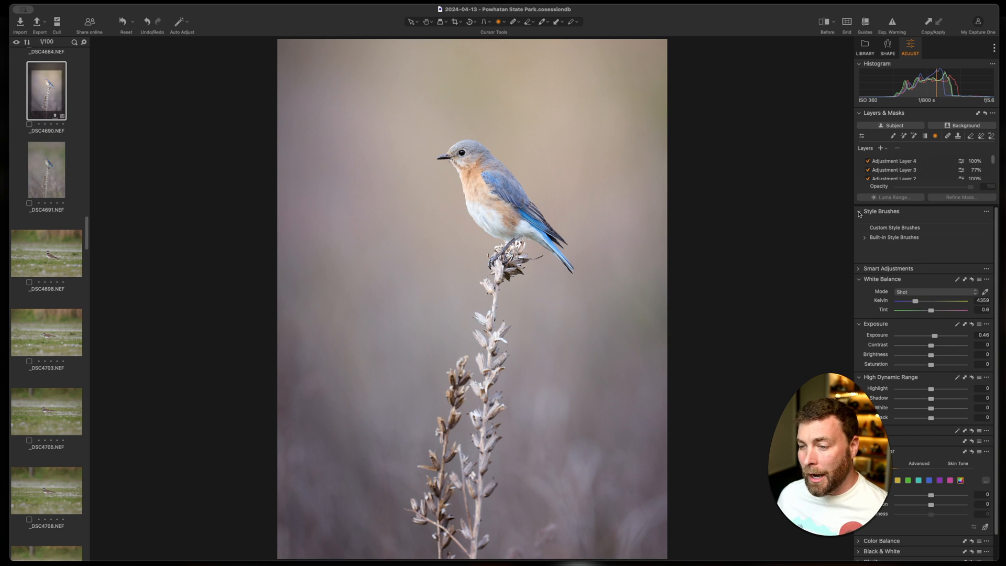
{"action": "left_click", "coordinate": [859, 212]}
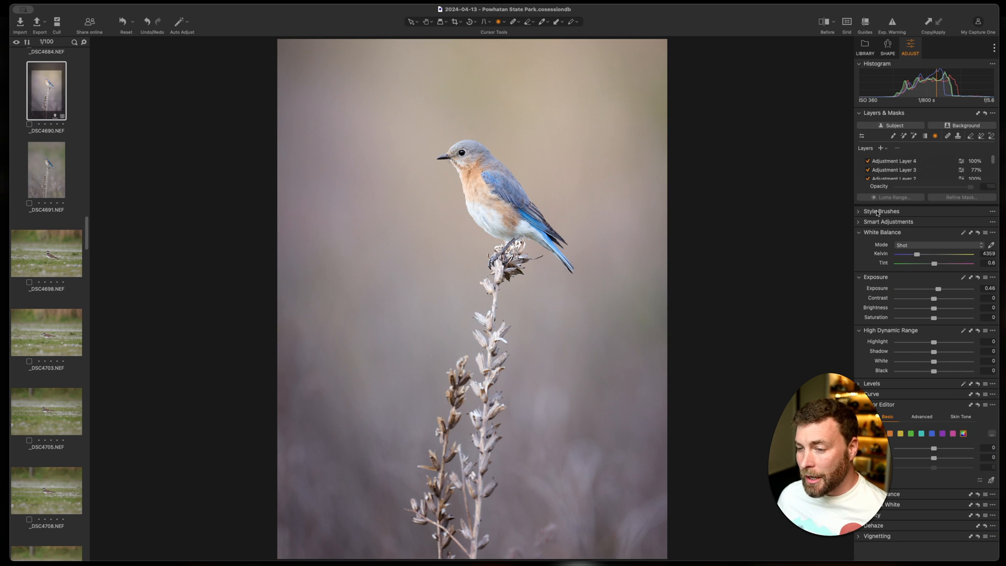
{"action": "left_click", "coordinate": [992, 211]}
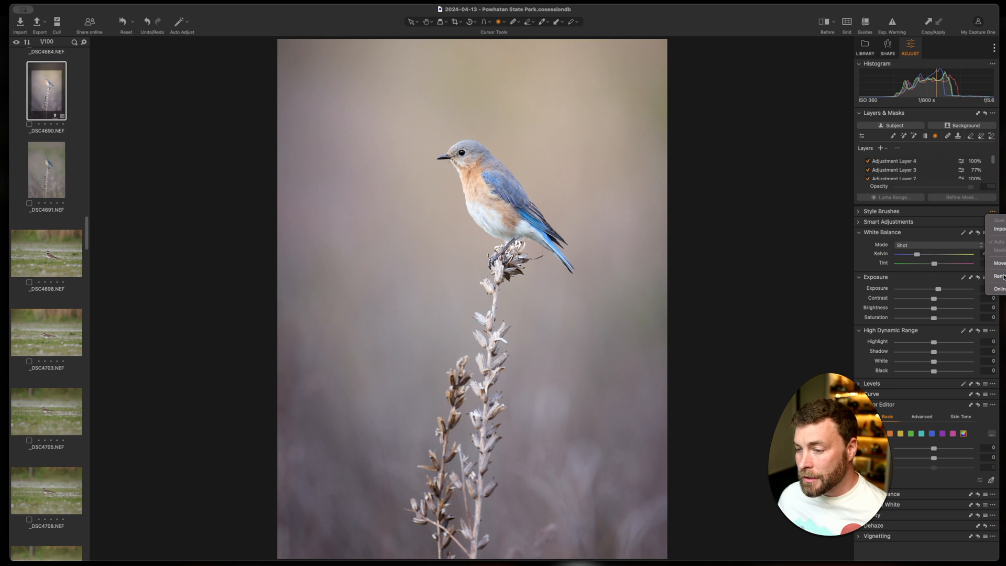
{"action": "left_click", "coordinate": [998, 276]}
Step: Remove the Smart Adjustments tool from the Adjust tool tab
{"action": "left_click", "coordinate": [860, 212]}
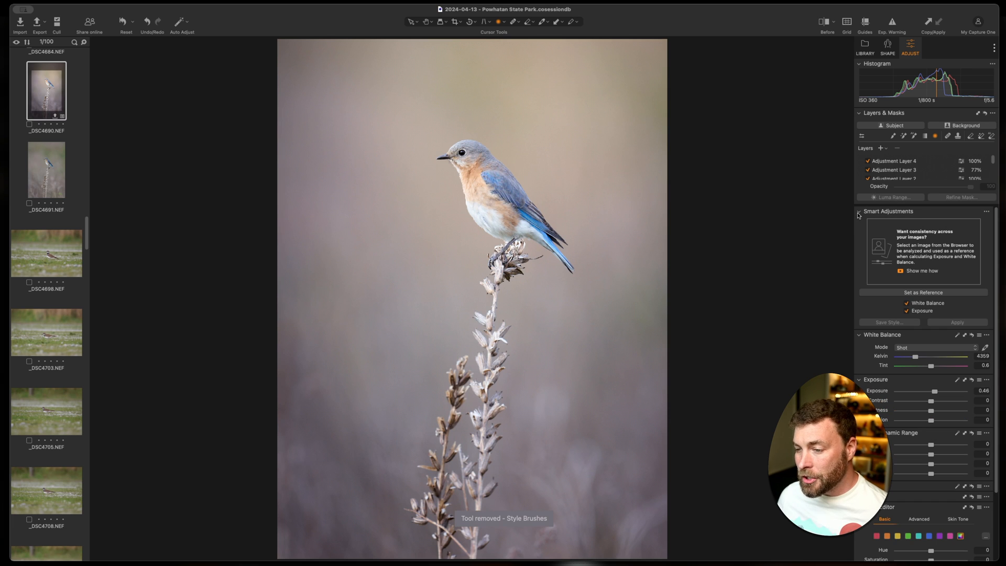
{"action": "left_click", "coordinate": [860, 212]}
{"action": "left_click", "coordinate": [992, 211]}
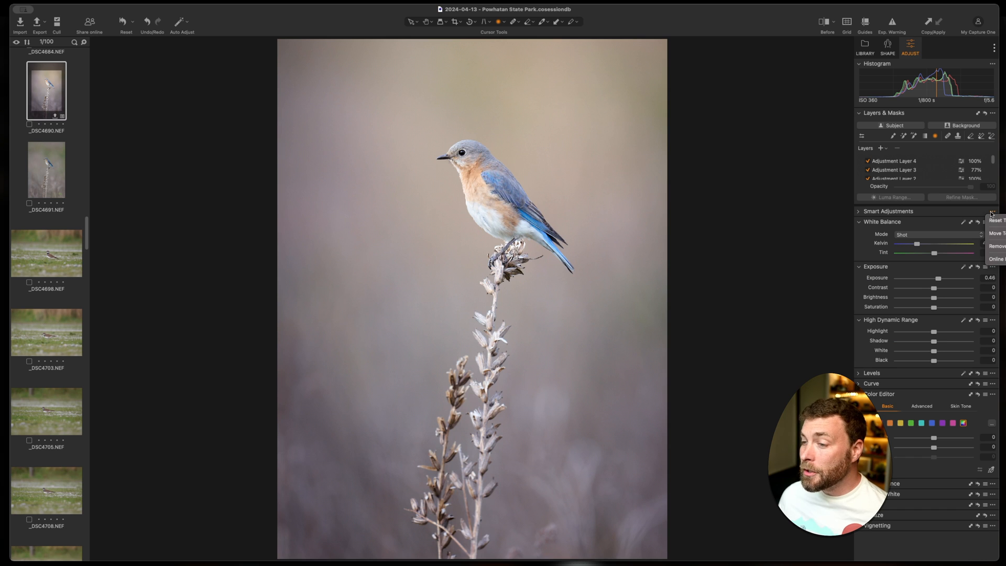
{"action": "left_click", "coordinate": [998, 246]}
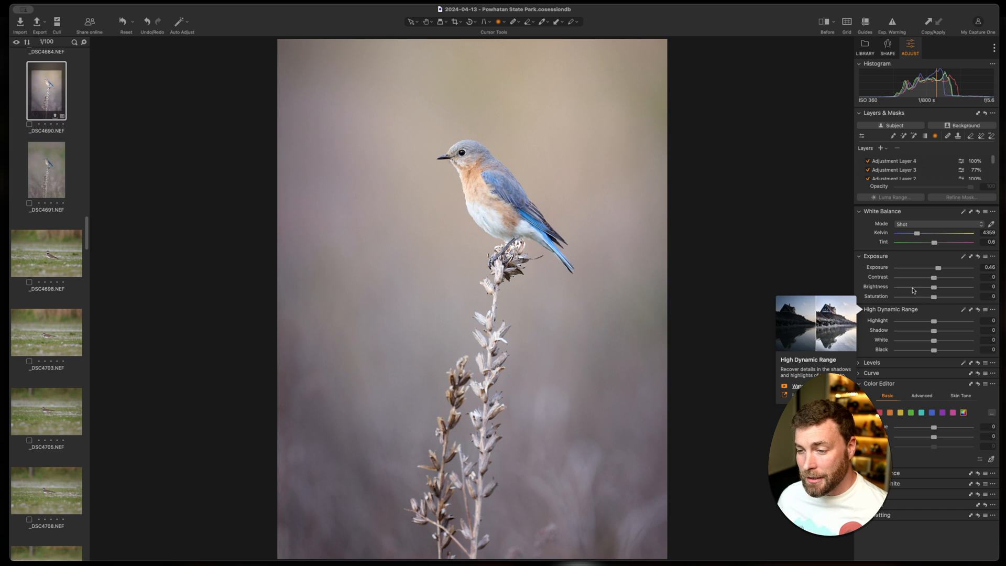
Step: Look into the Levels tool, collapse it again, and expand the Curve tool
{"action": "left_click", "coordinate": [859, 363]}
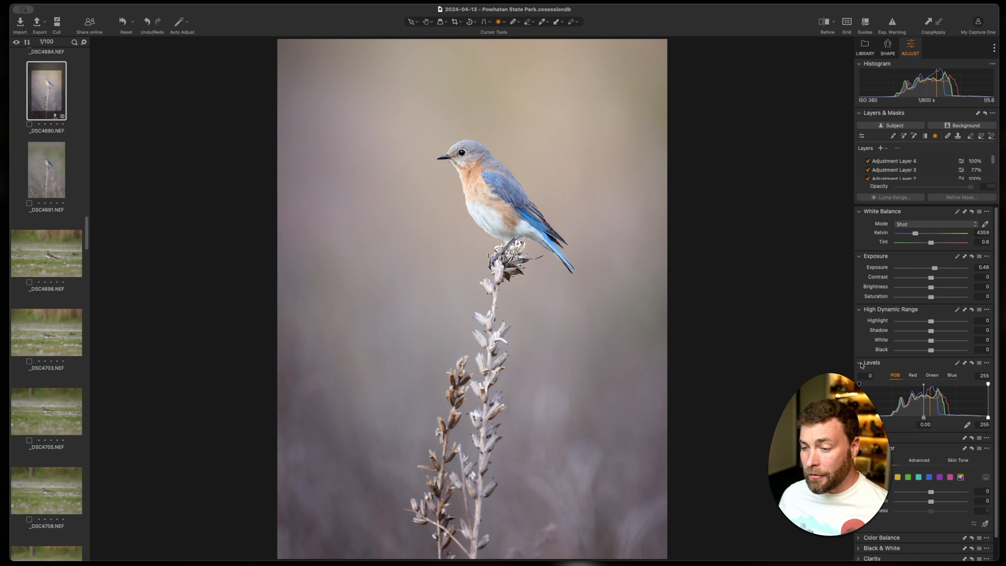
{"action": "left_click", "coordinate": [859, 363]}
{"action": "left_click", "coordinate": [859, 373]}
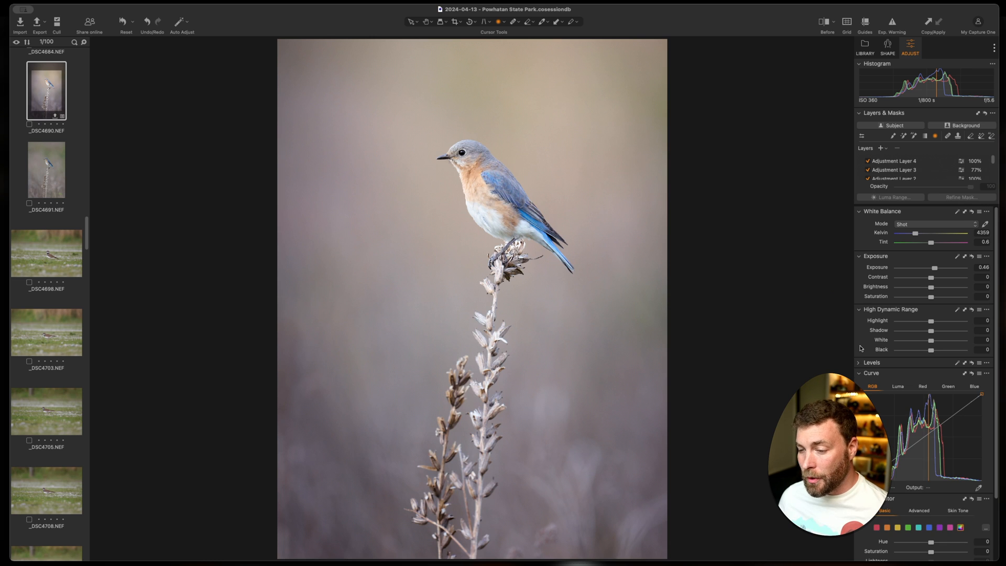
{"action": "scroll", "coordinate": [885, 296], "scroll_direction": "down", "scroll_amount": 3}
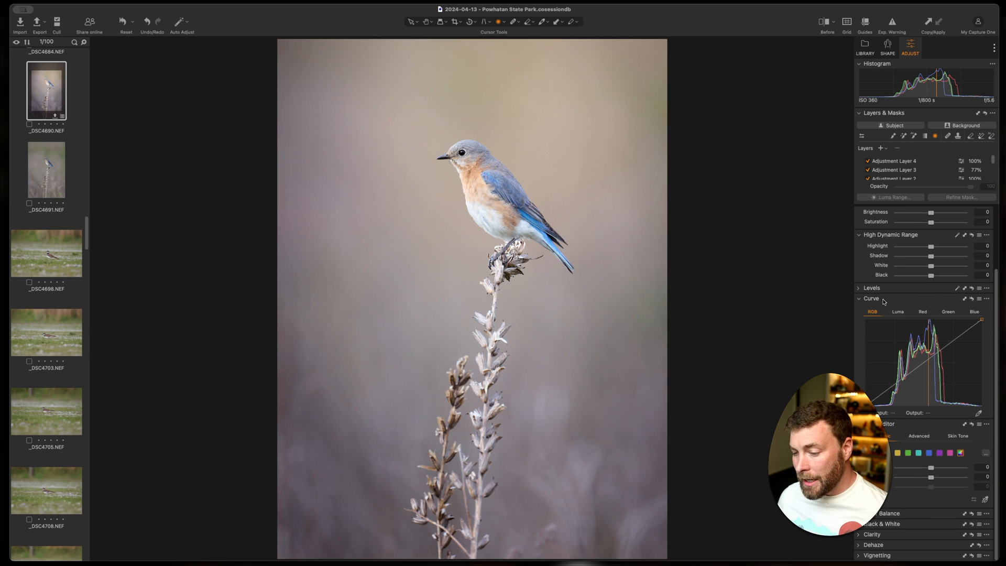
Step: Remove the Color Editor, Color Balance and Black & White tools from the Adjust tool tab
{"action": "left_click", "coordinate": [986, 425]}
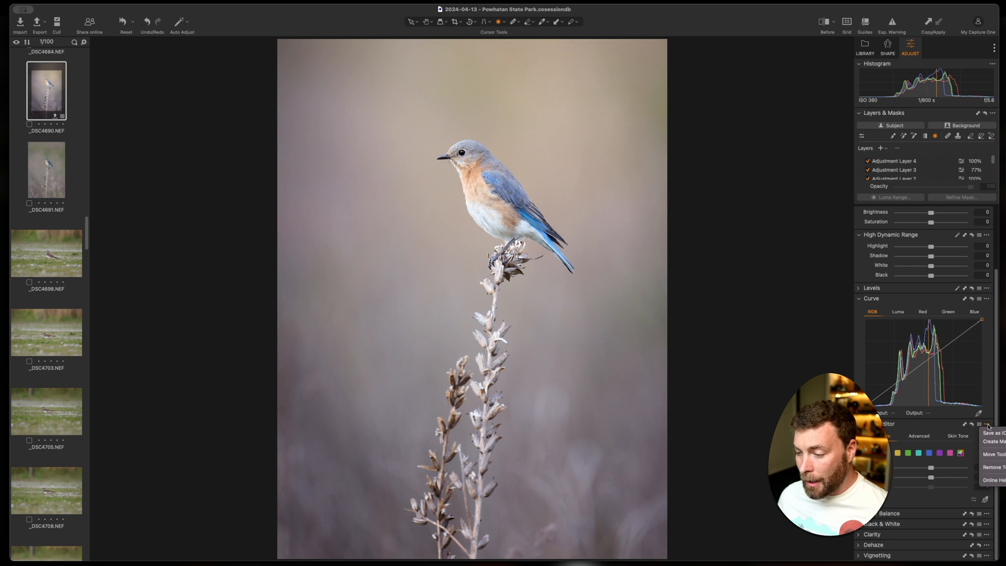
{"action": "left_click", "coordinate": [992, 469]}
{"action": "left_click", "coordinate": [990, 500]}
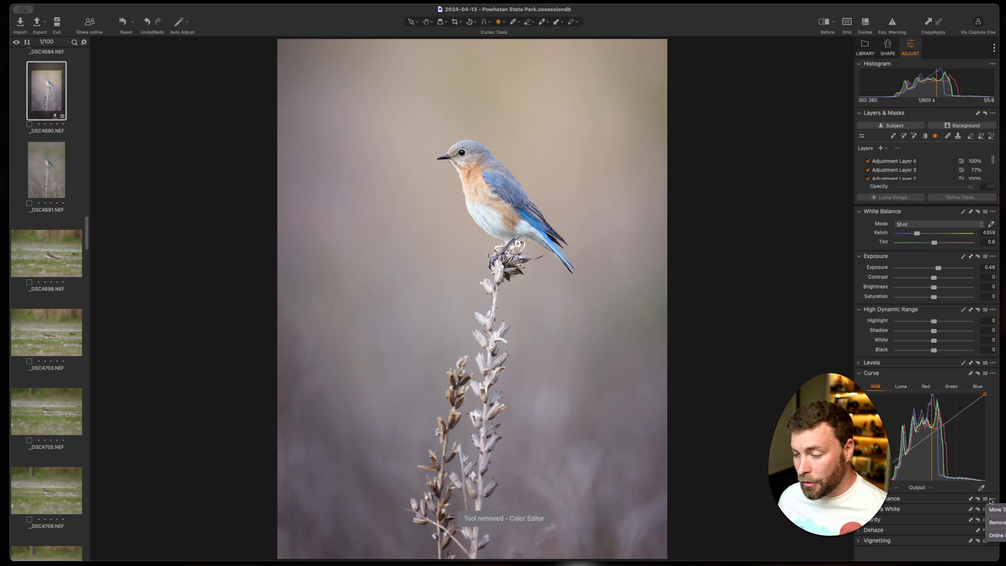
{"action": "left_click", "coordinate": [994, 522]}
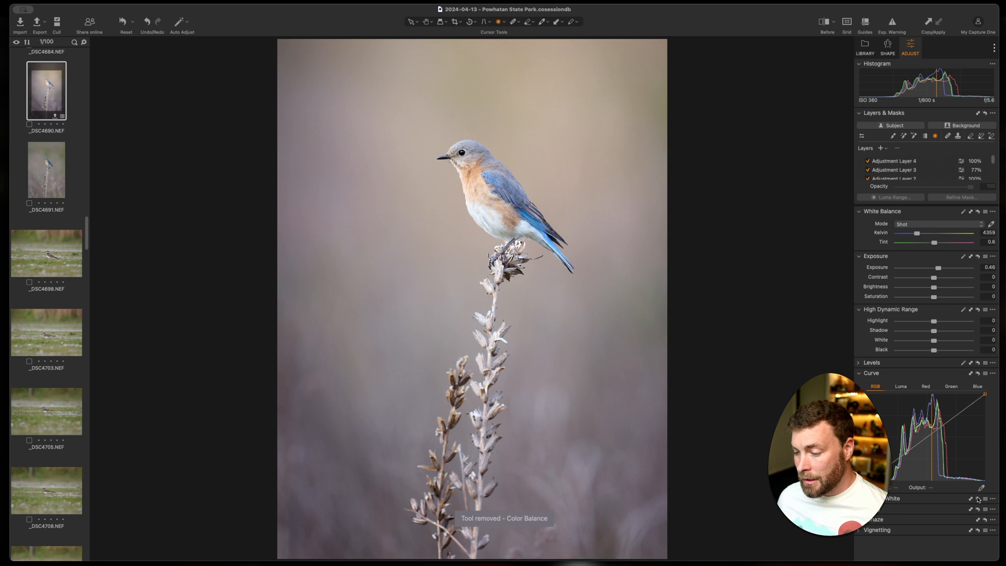
{"action": "left_click", "coordinate": [992, 498]}
{"action": "left_click", "coordinate": [994, 522]}
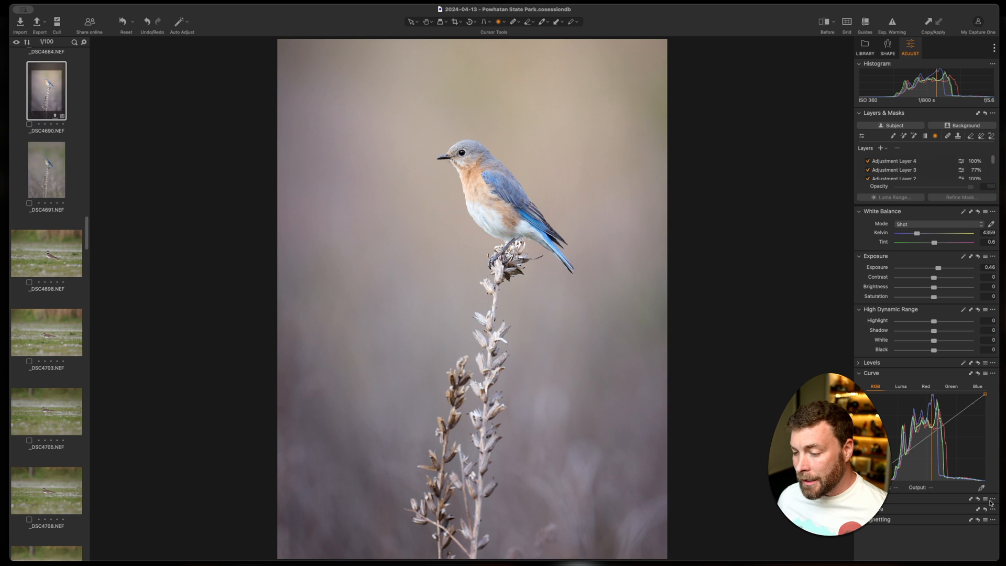
Step: Remove the Clarity and Dehaze tools from the Adjust tool tab
{"action": "left_click", "coordinate": [992, 499]}
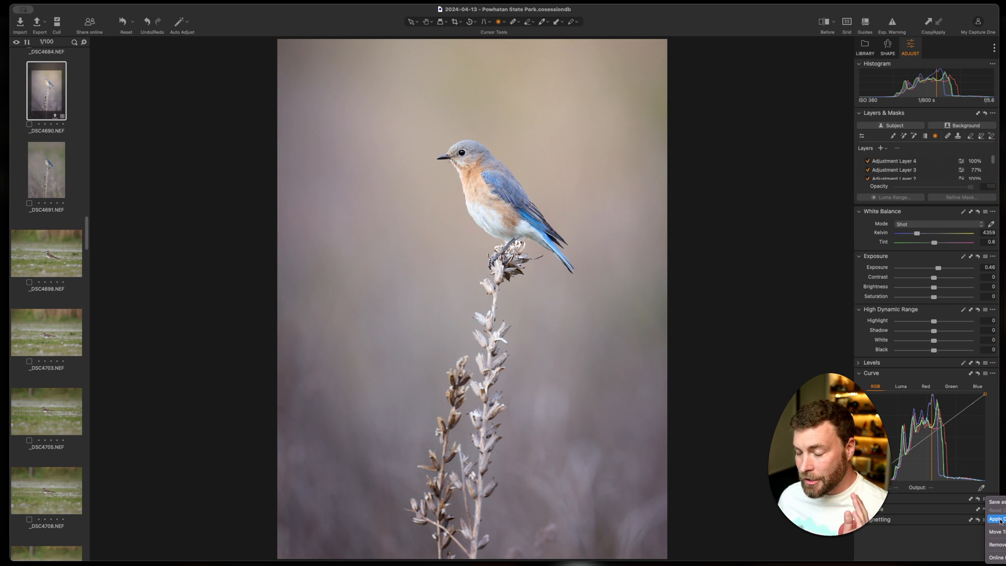
{"action": "left_click", "coordinate": [999, 544]}
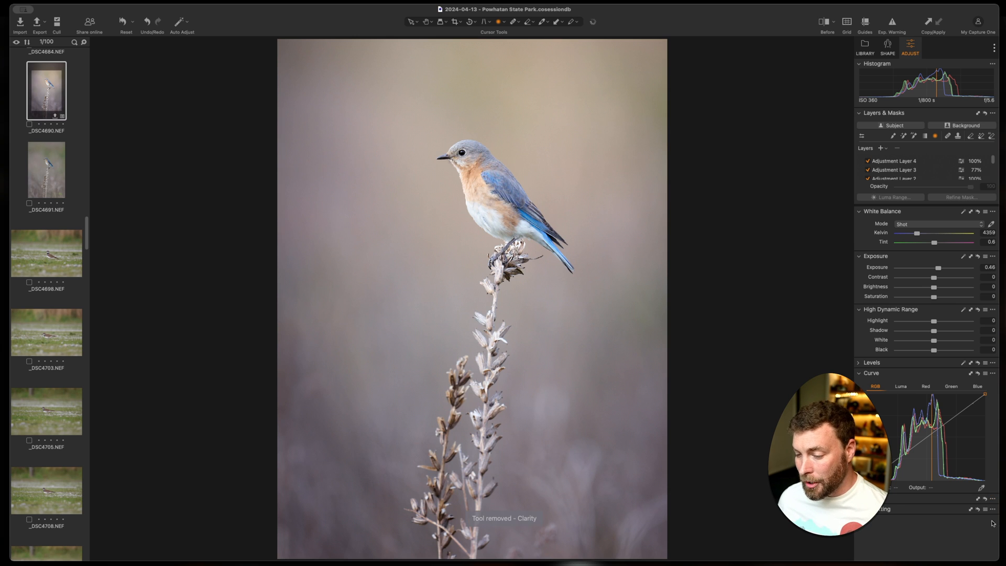
{"action": "left_click", "coordinate": [990, 508]}
{"action": "left_click", "coordinate": [998, 537]}
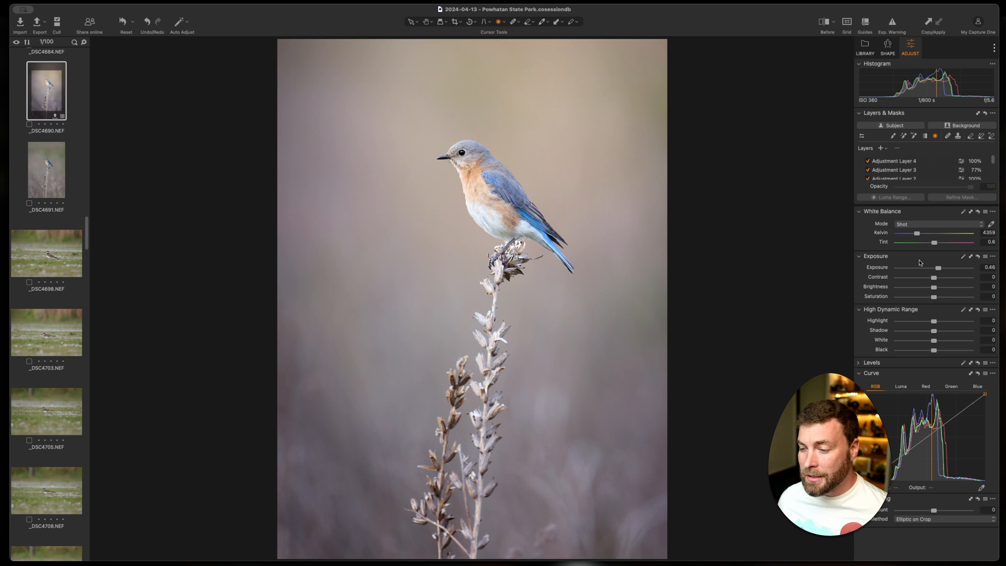
Step: Add the Color and Refine tool tabs to the tool area
{"action": "left_click", "coordinate": [994, 49]}
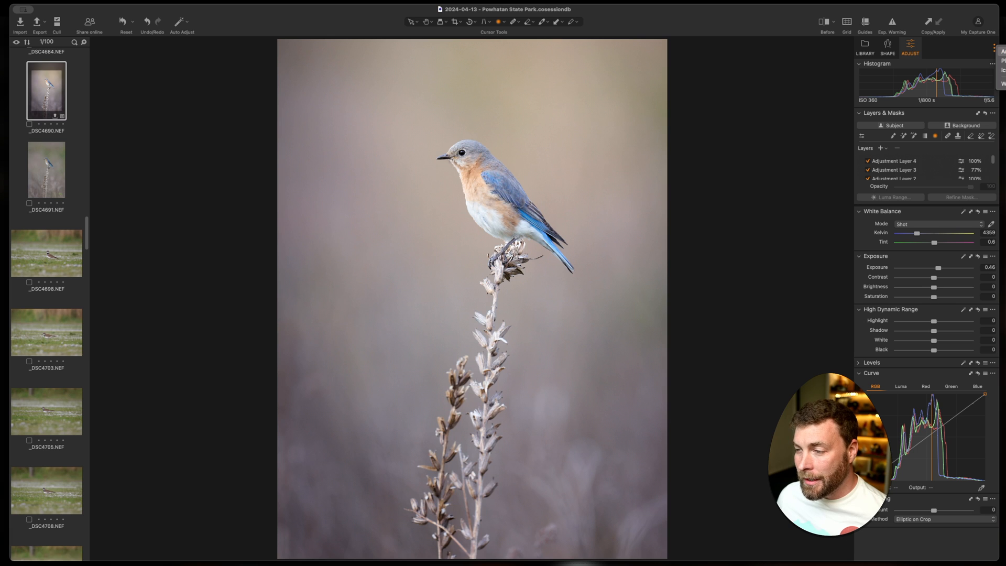
{"action": "left_click", "coordinate": [1005, 52]}
{"action": "left_click", "coordinate": [994, 48]}
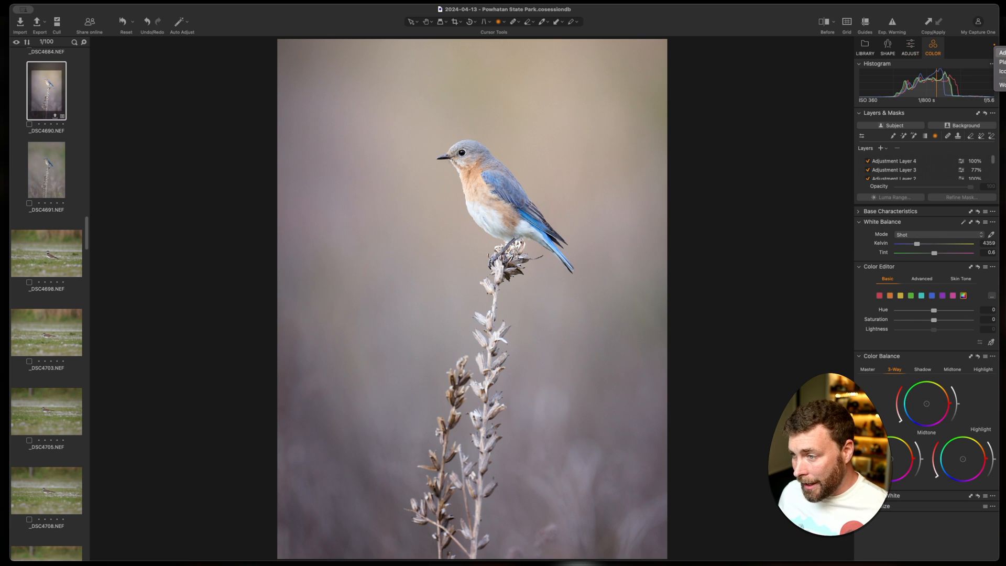
{"action": "left_click", "coordinate": [1005, 118]}
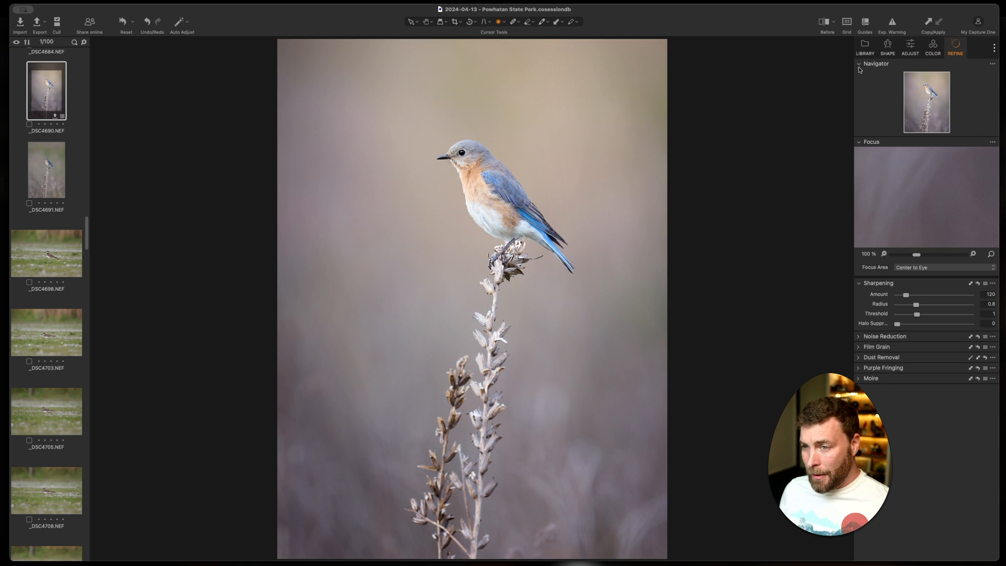
Step: Remove the Navigator and Focus tools from the Refine tool tab
{"action": "left_click", "coordinate": [992, 64]}
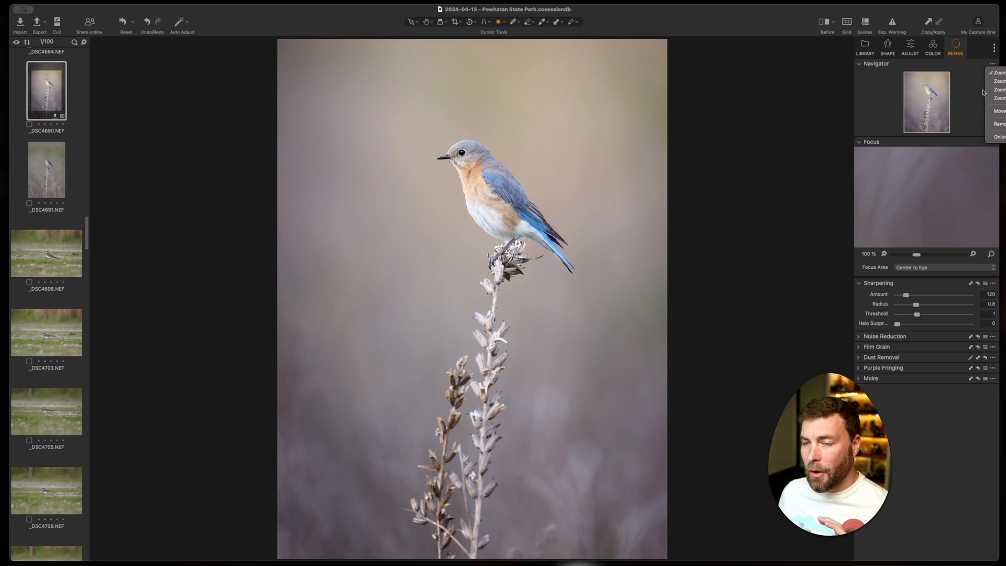
{"action": "left_click", "coordinate": [992, 124]}
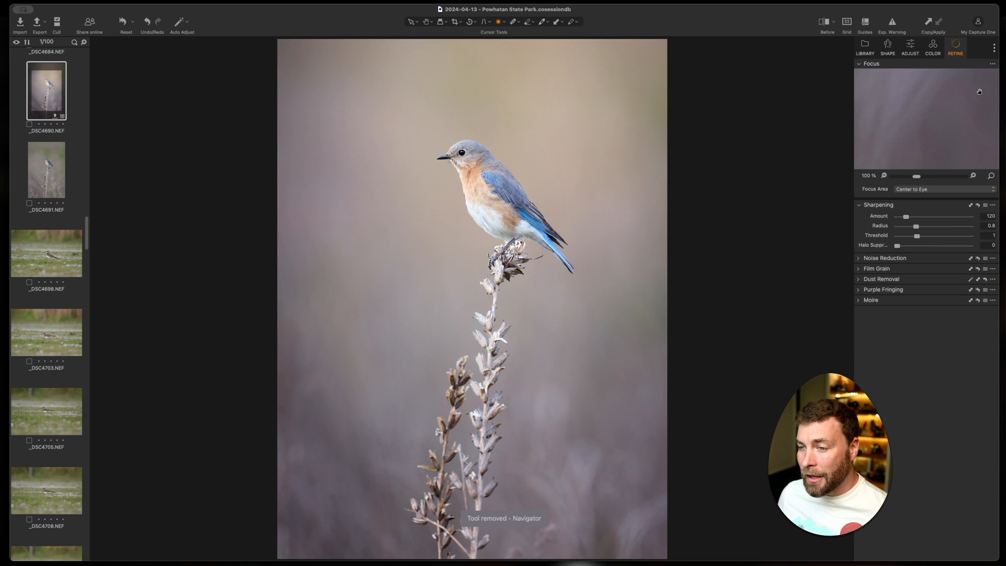
{"action": "left_click", "coordinate": [992, 64]}
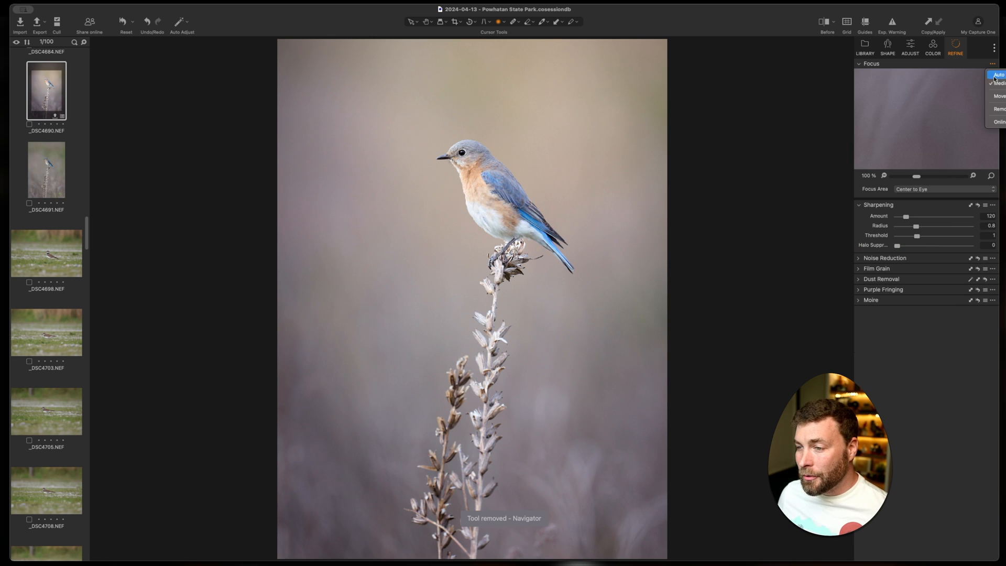
{"action": "left_click", "coordinate": [998, 109]}
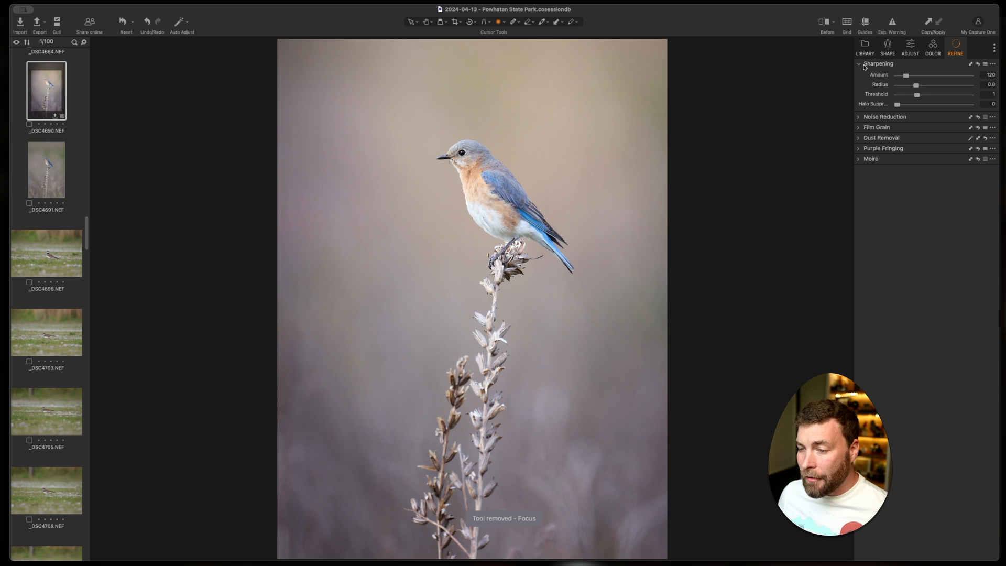
Step: Expand the Noise Reduction and Film Grain tools, and remove the Dust Removal tool from the Refine tool tab
{"action": "left_click", "coordinate": [859, 117]}
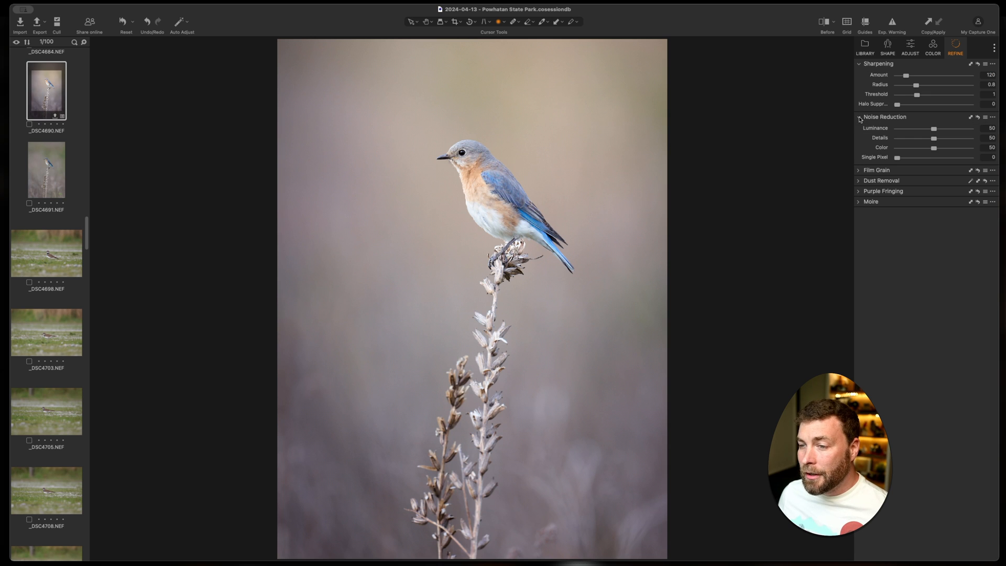
{"action": "left_click", "coordinate": [861, 171]}
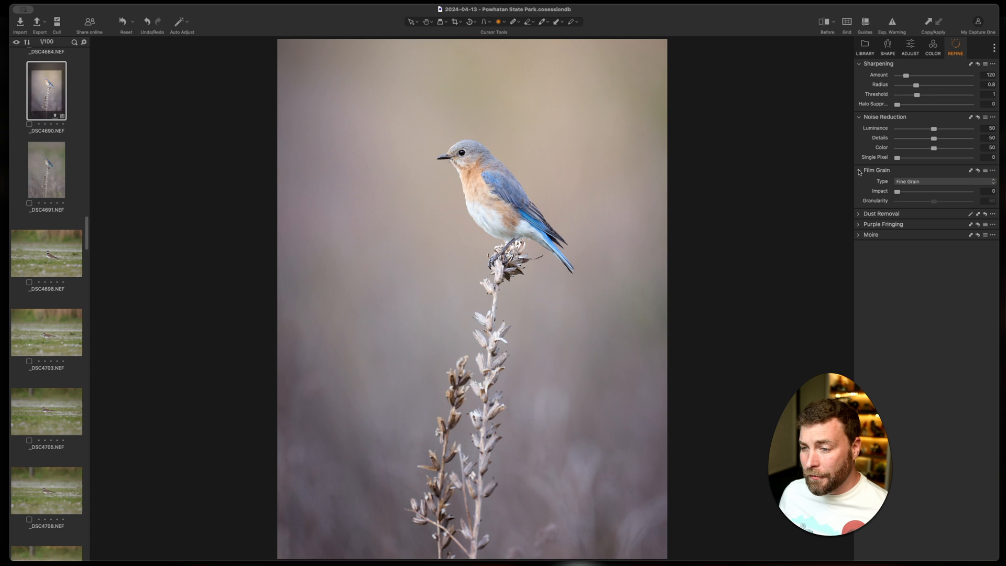
{"action": "left_click", "coordinate": [859, 214]}
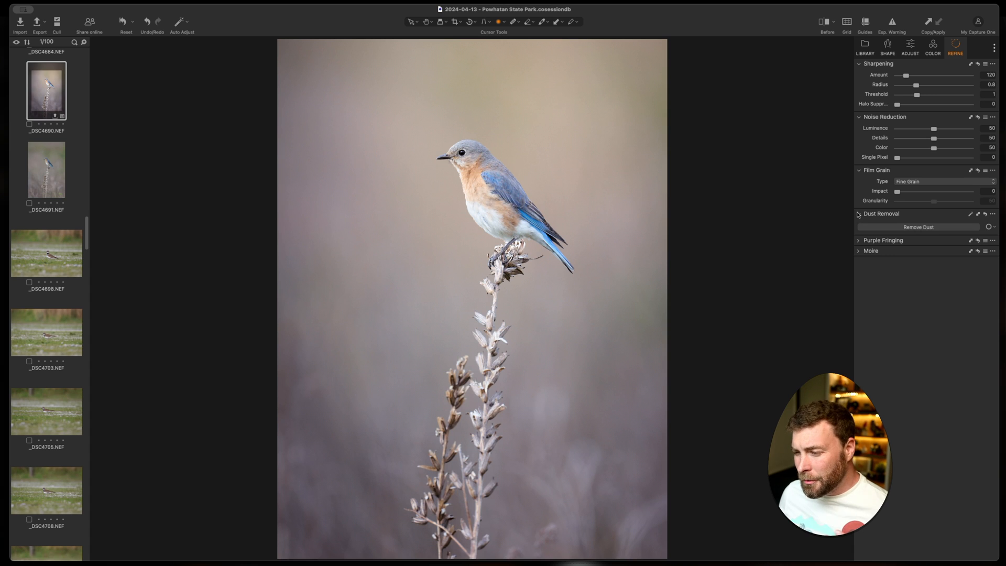
{"action": "left_click", "coordinate": [993, 214]}
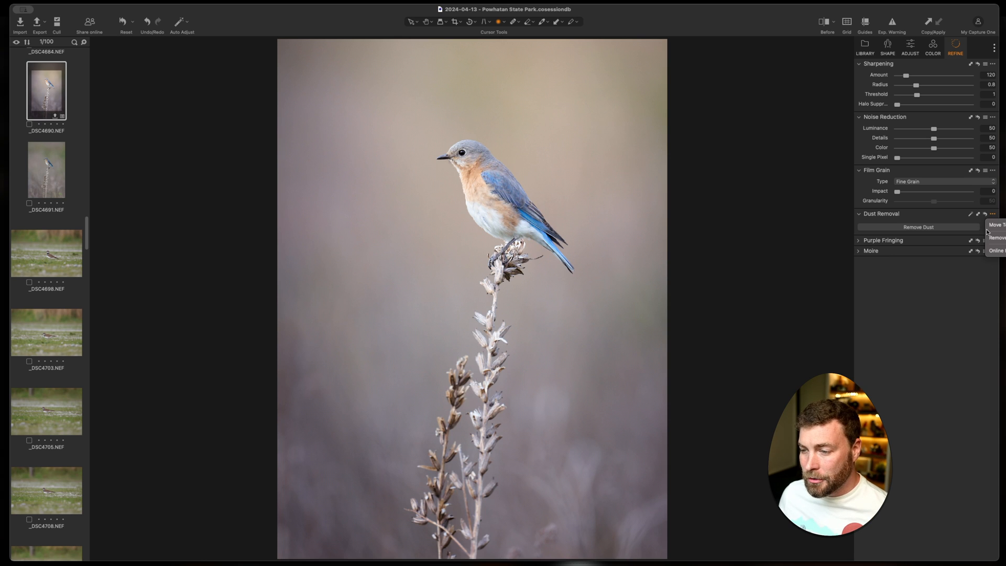
{"action": "left_click", "coordinate": [990, 238]}
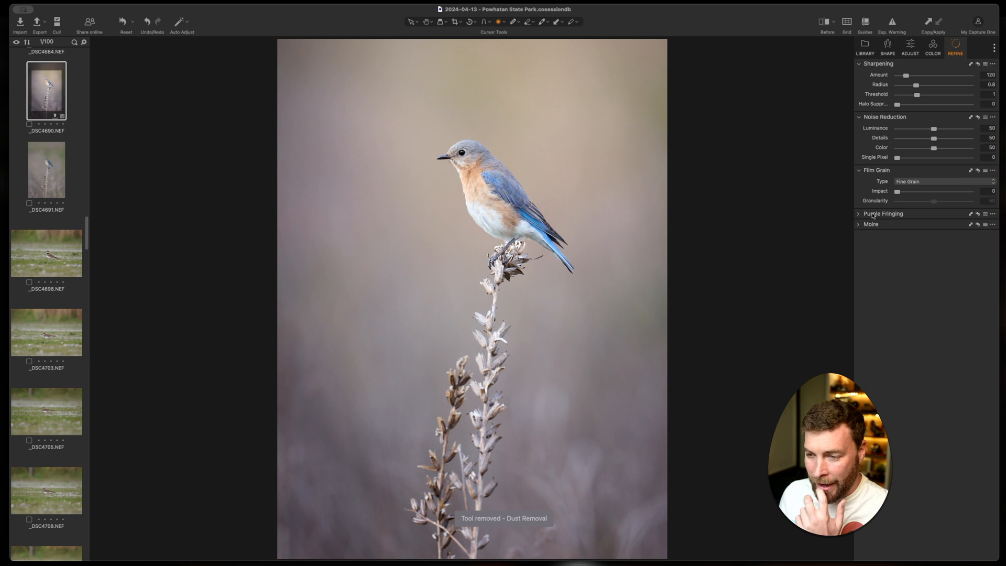
Step: Add the Clarity tool to the Refine tool tab and look over the other tools available to add
{"action": "right_click", "coordinate": [897, 259]}
{"action": "mouse_move", "coordinate": [925, 261]}
{"action": "left_click", "coordinate": [950, 86]}
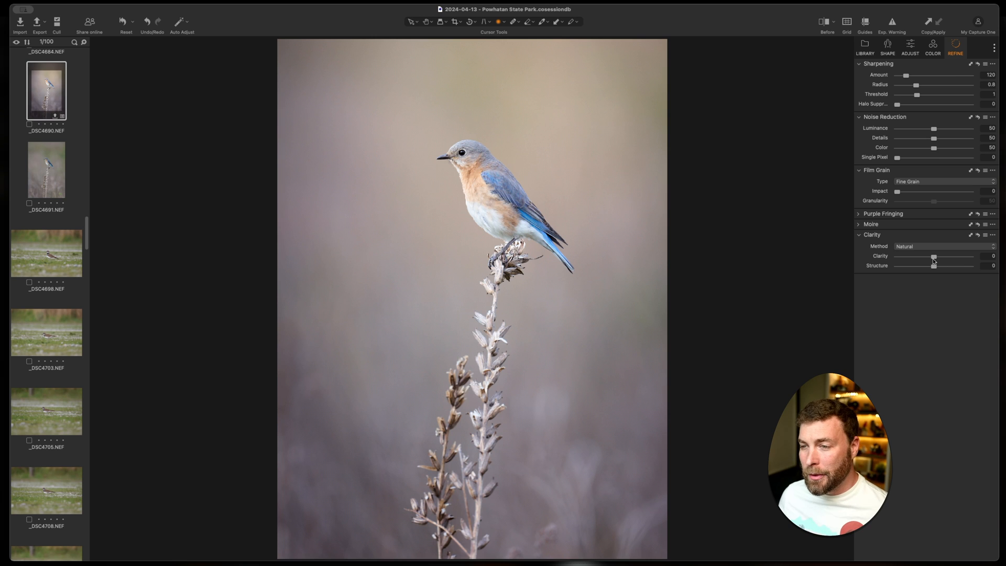
{"action": "right_click", "coordinate": [908, 288]}
{"action": "mouse_move", "coordinate": [907, 293]}
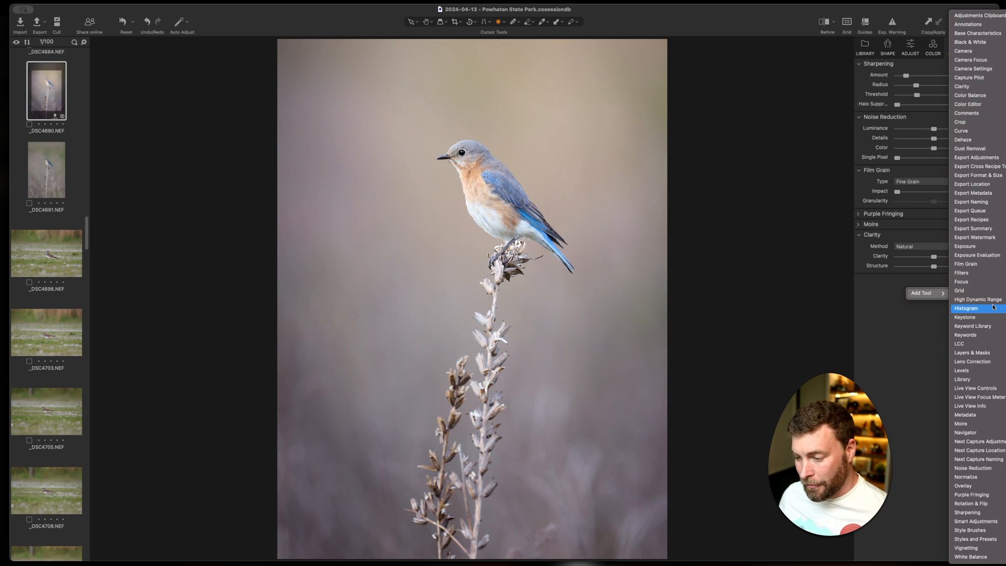
Step: Add the Style tool tab and look through the Library, Shape, Adjust, Color and Refine tool tabs
{"action": "left_click", "coordinate": [993, 48]}
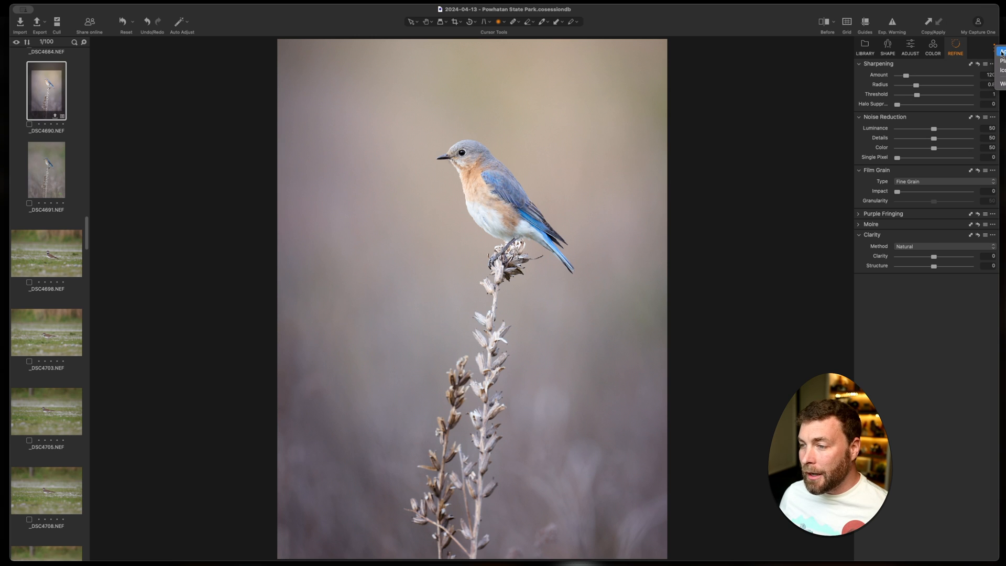
{"action": "left_click", "coordinate": [1004, 142]}
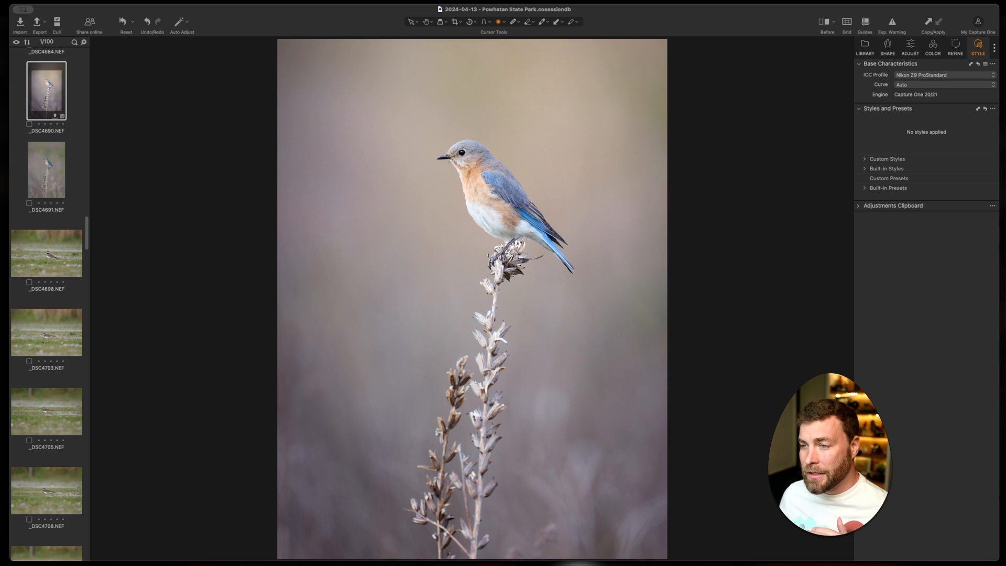
{"action": "left_click", "coordinate": [866, 47]}
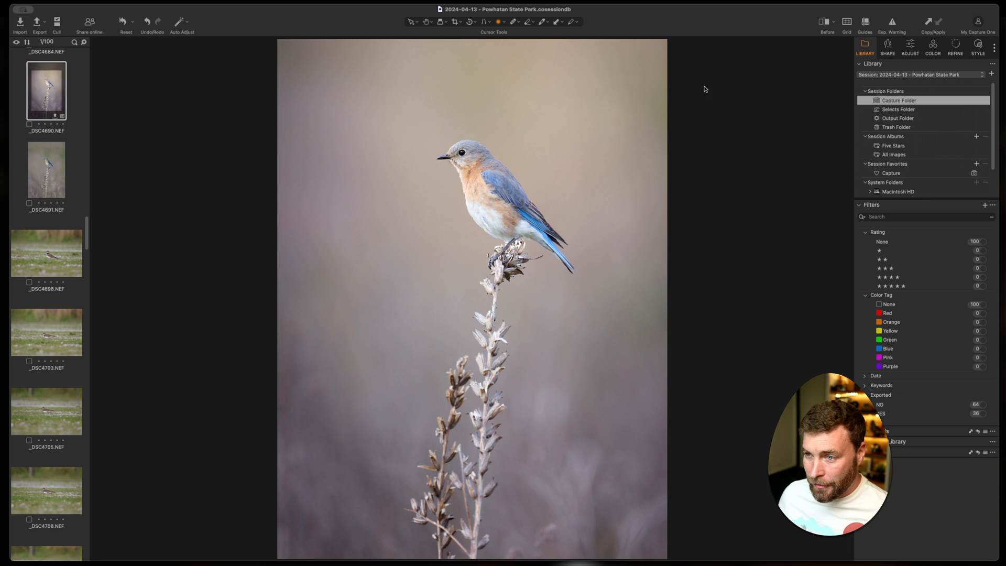
{"action": "left_click", "coordinate": [888, 47]}
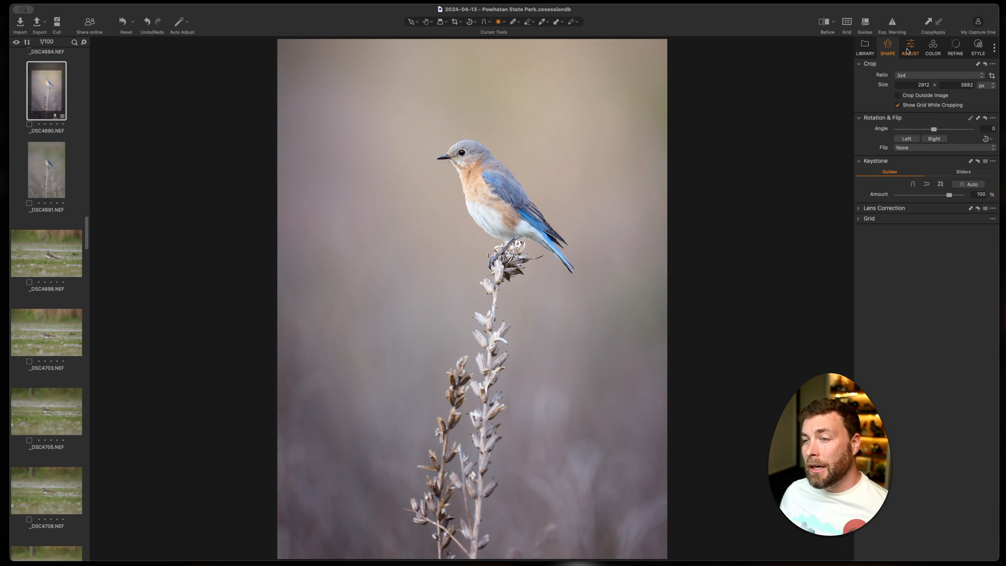
{"action": "left_click", "coordinate": [907, 50]}
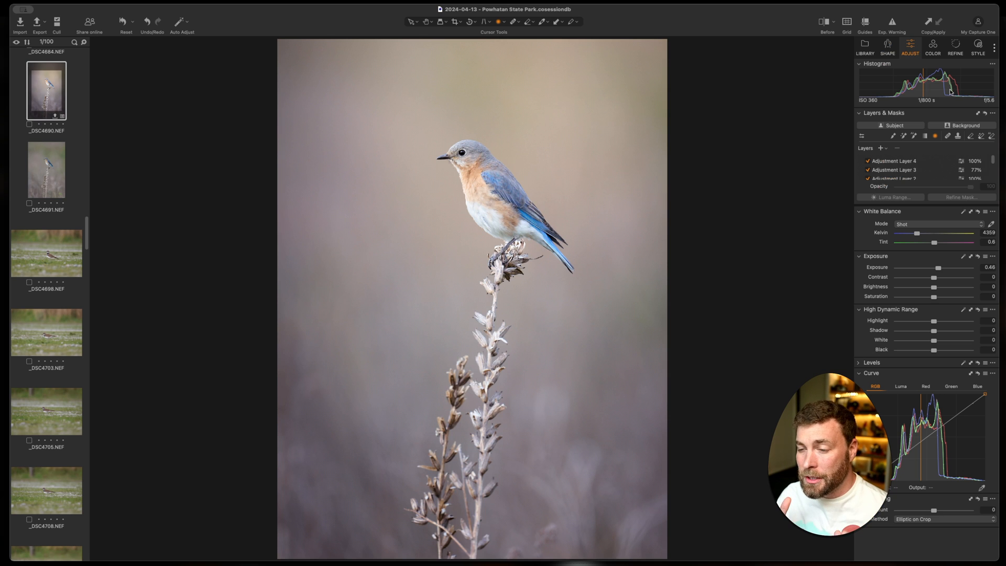
{"action": "left_click", "coordinate": [935, 48]}
{"action": "left_click", "coordinate": [952, 48]}
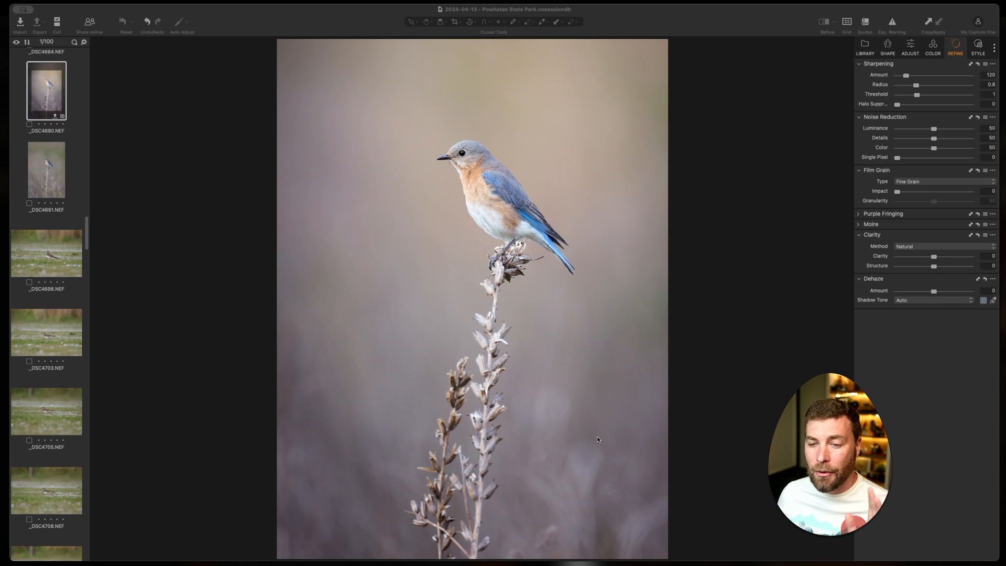
Step: Create a new session named "2024-04-19 - Youtube Tutorial Shoot" in the Photo Import folder
{"action": "left_click", "coordinate": [820, 9]}
{"action": "left_click", "coordinate": [68, 0]}
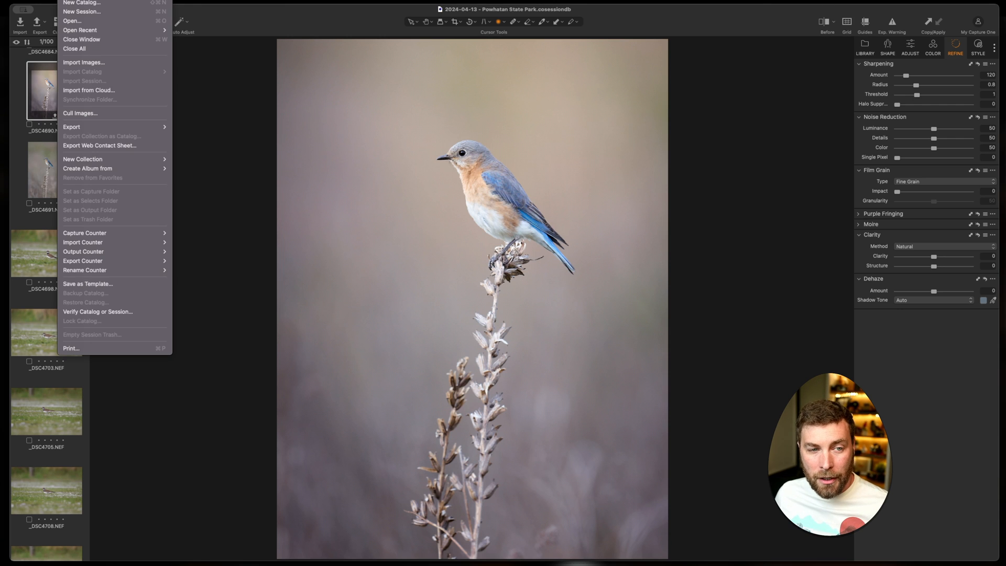
{"action": "left_click", "coordinate": [78, 2]}
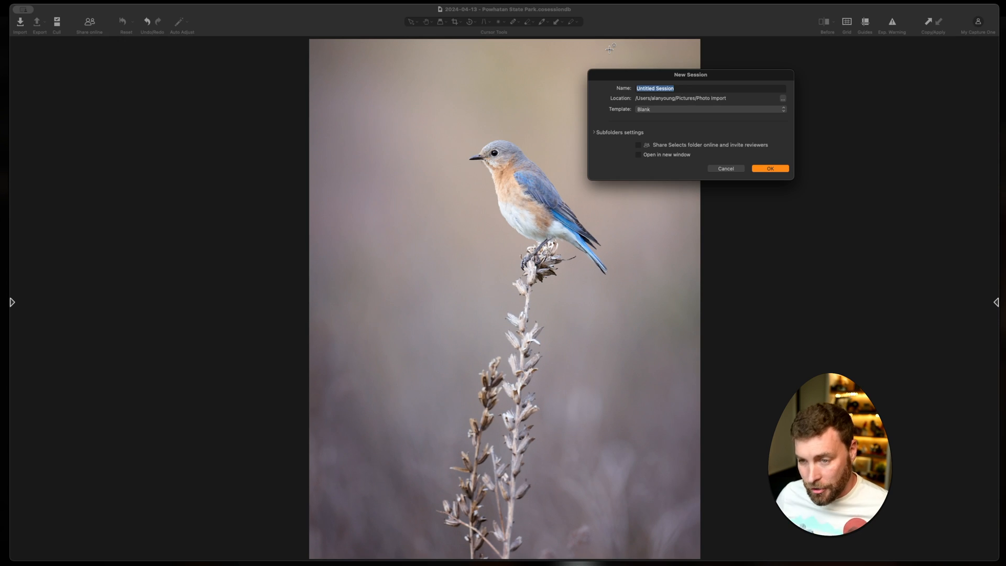
{"action": "type", "text": "2024"}
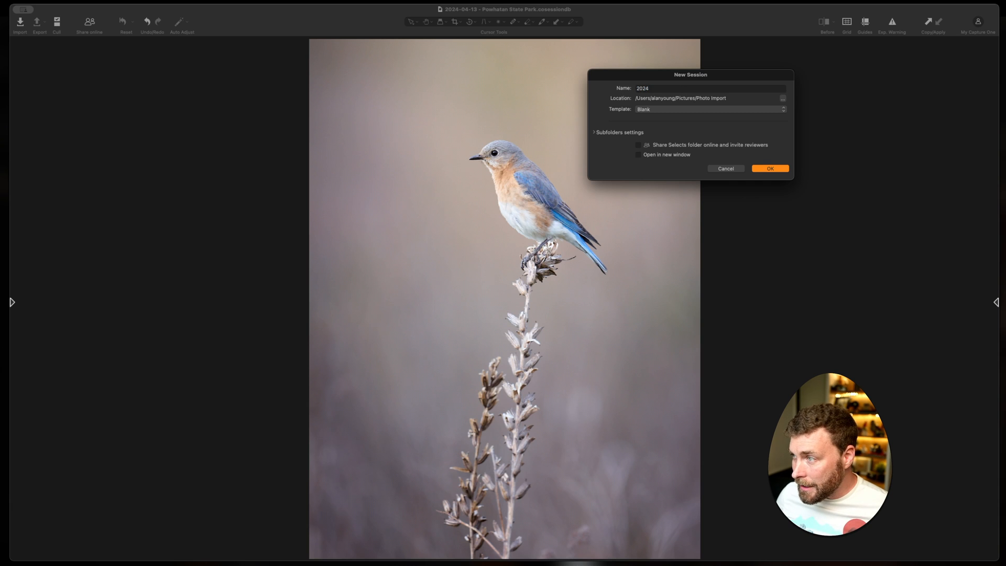
{"action": "type", "text": "-"}
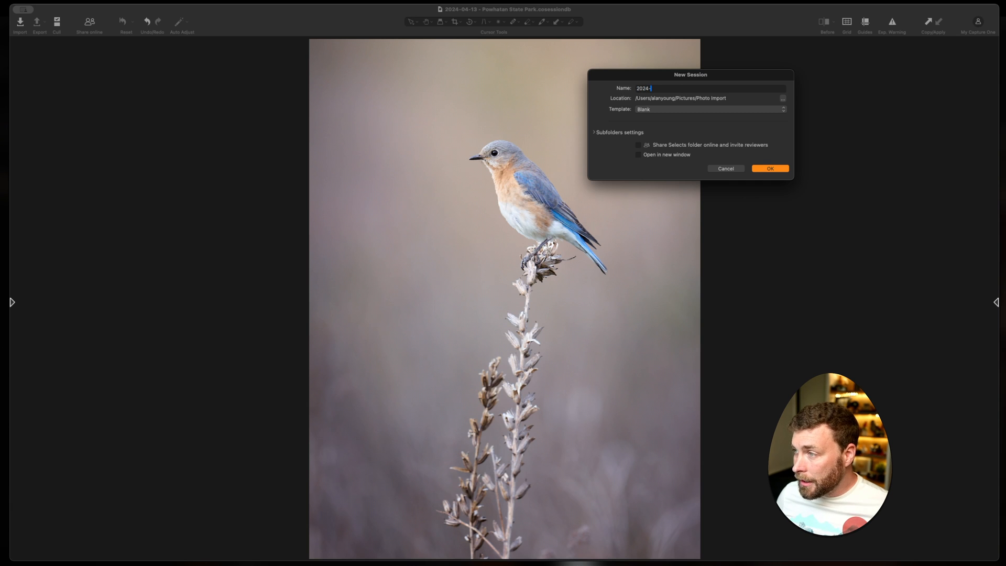
{"action": "type", "text": "04-"}
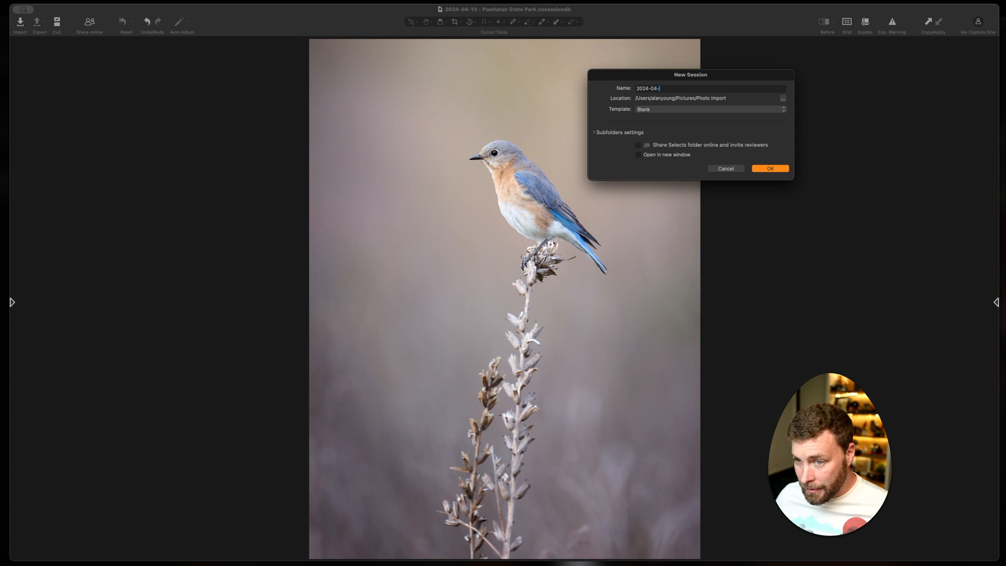
{"action": "type", "text": "19"}
{"action": "type", "text": " 0"}
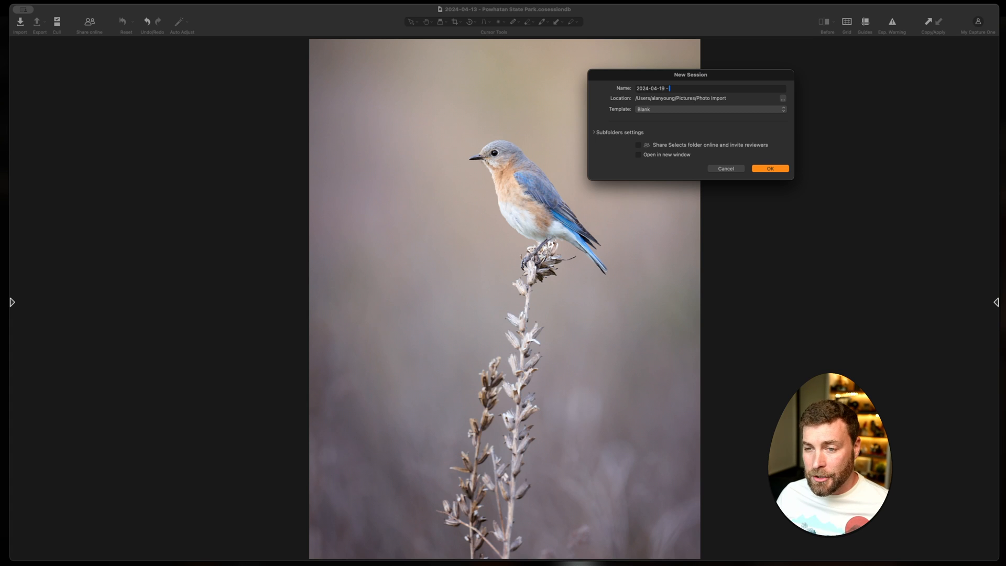
{"action": "type", "text": "Youtub"}
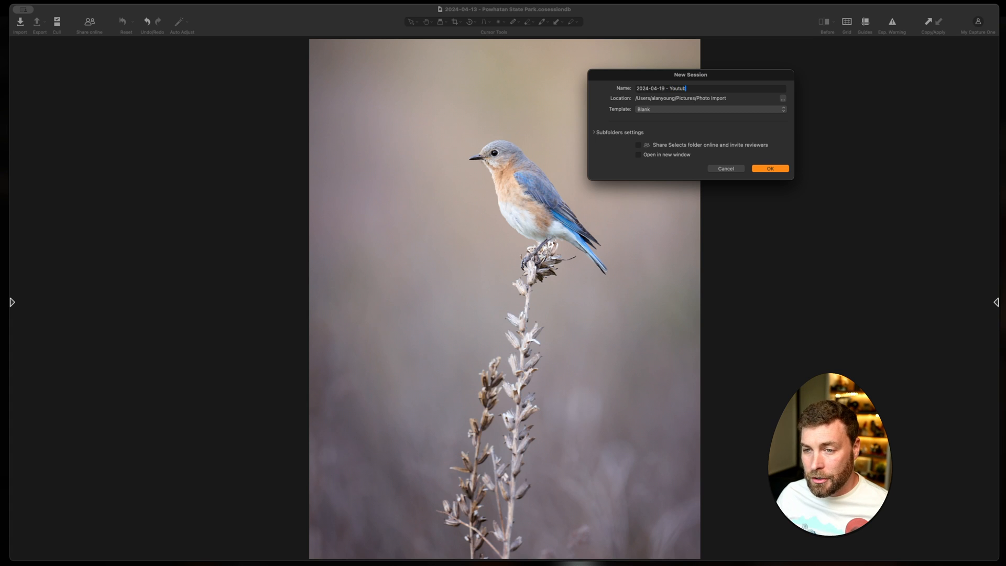
{"action": "type", "text": "e Tutorial Shoot"}
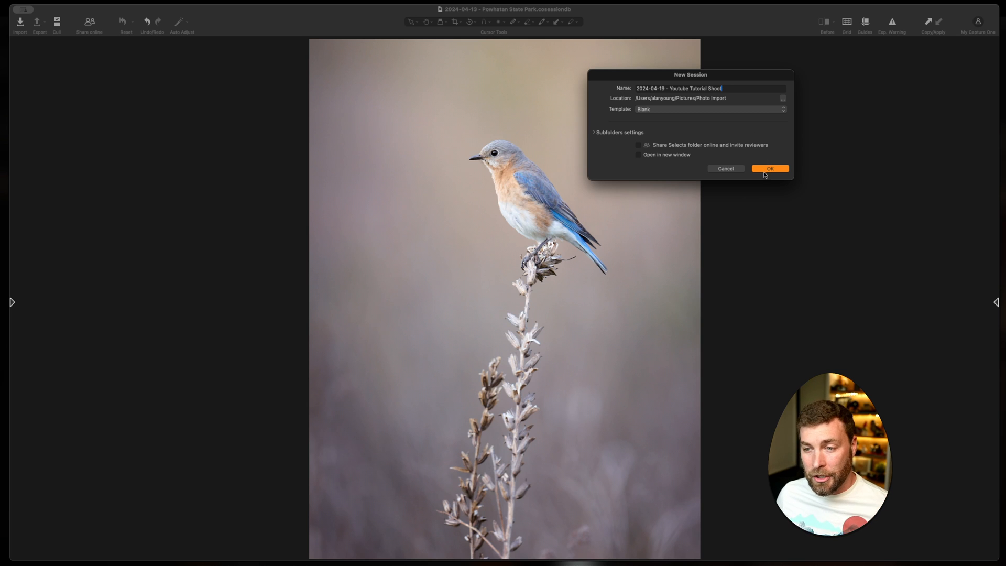
{"action": "key", "text": "Return"}
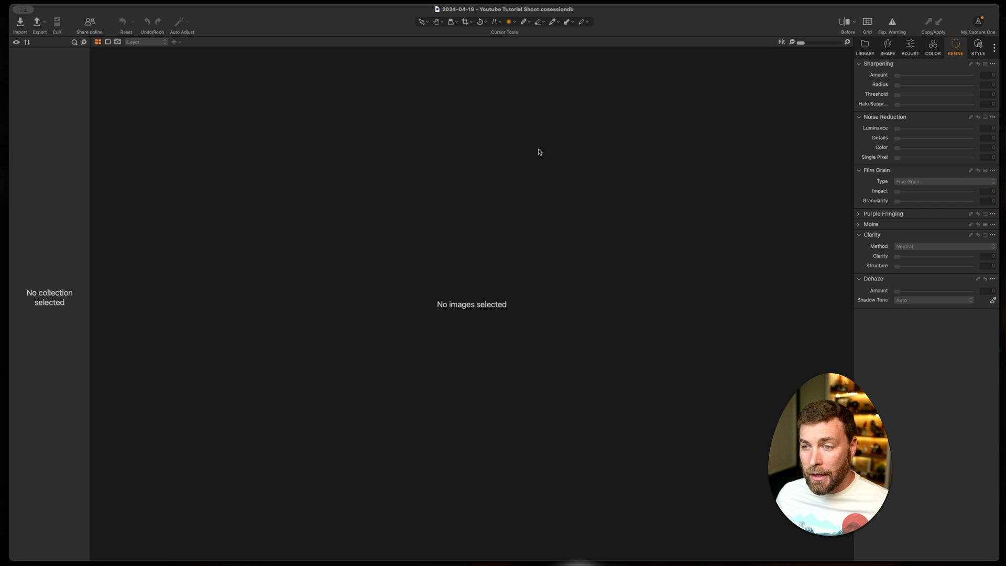
Step: Show the new session's library and start an image import with the 2023-Backyard Birbs folder as source
{"action": "left_click", "coordinate": [865, 49]}
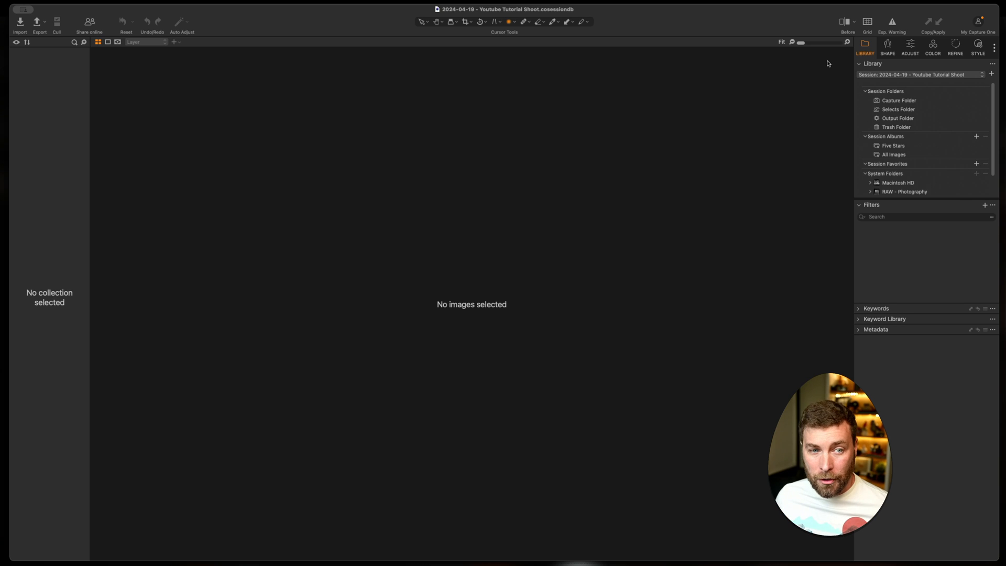
{"action": "left_click", "coordinate": [21, 27]}
{"action": "left_click", "coordinate": [79, 40]}
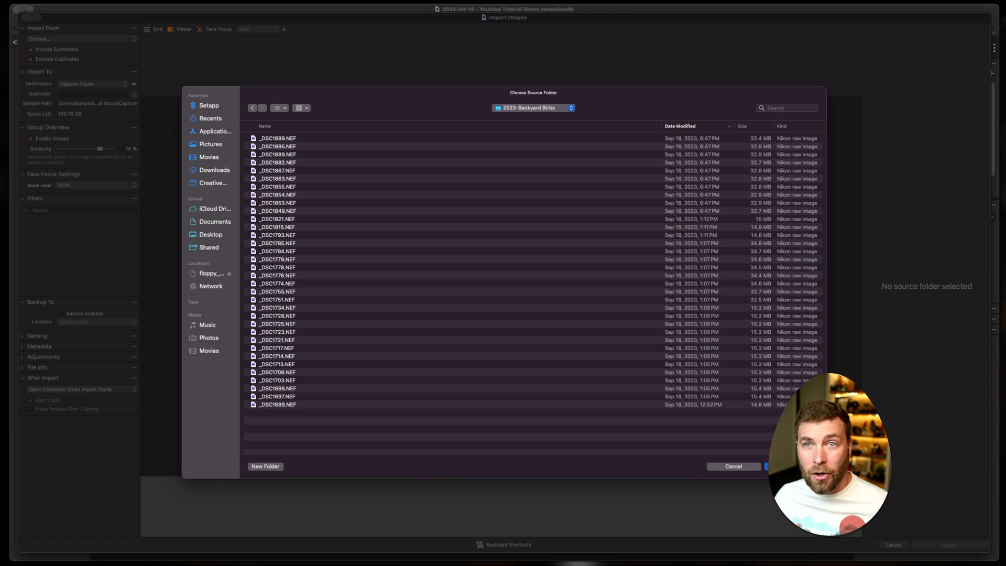
{"action": "left_click", "coordinate": [791, 466]}
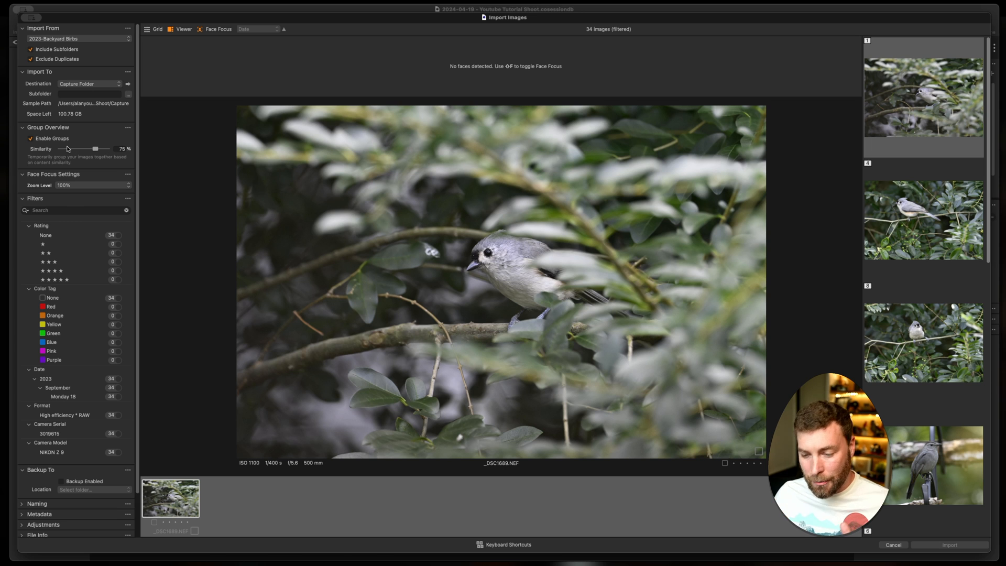
Step: Look through the four similar bird images in the second group of the import preview
{"action": "key", "text": "Down"}
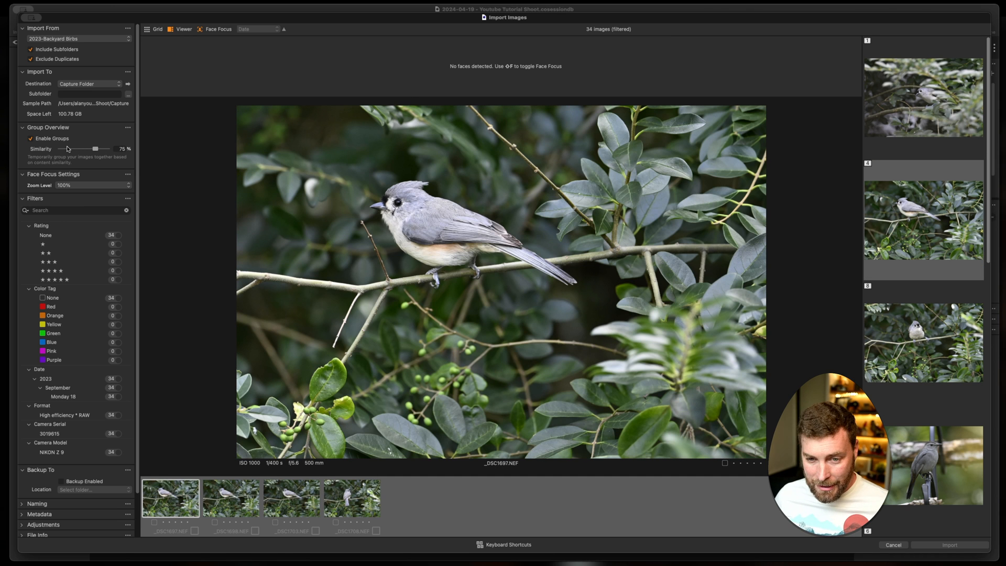
{"action": "key", "text": "Right"}
{"action": "key", "text": "Right"}
{"action": "key", "text": "Right"}
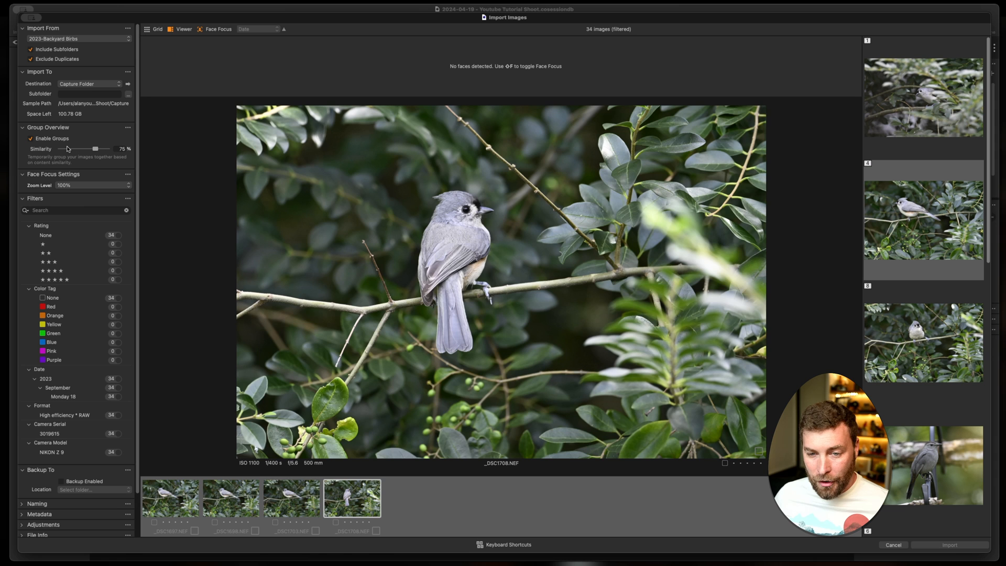
{"action": "key", "text": "Left"}
{"action": "key", "text": "Left"}
{"action": "key", "text": "Left"}
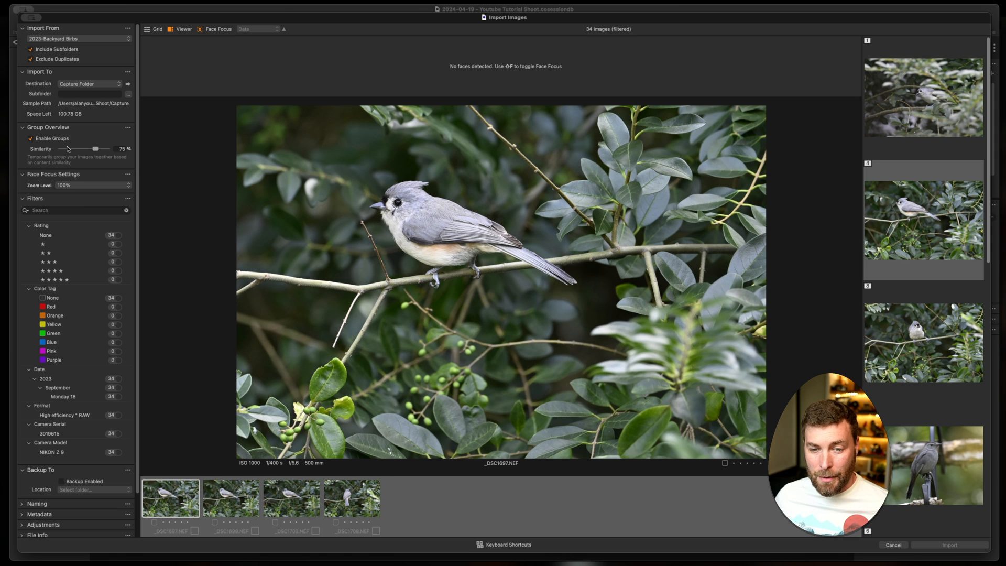
Step: Pick _DSC1697.NEF and _DSC1698.NEF from the second image group for import
{"action": "key", "text": "Right"}
{"action": "key", "text": "Right"}
{"action": "key", "text": "Right"}
{"action": "key", "text": "Left"}
{"action": "key", "text": "Left"}
{"action": "key", "text": "Left"}
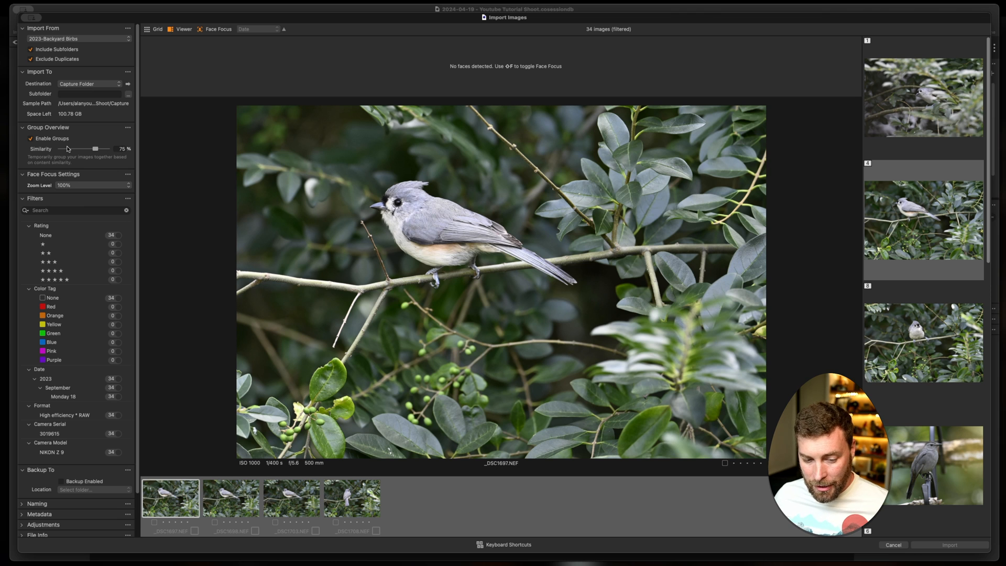
{"action": "key", "text": "p"}
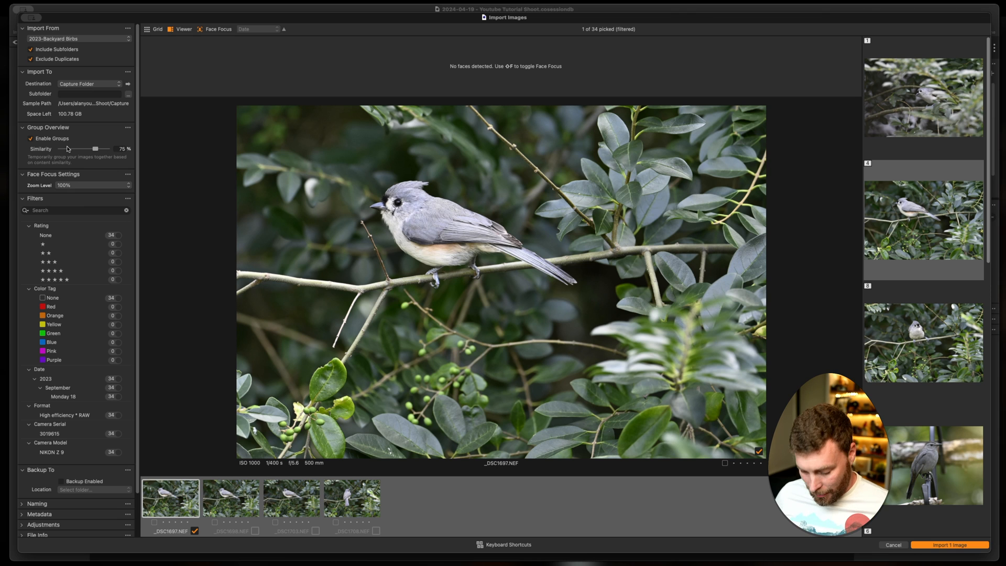
{"action": "key", "text": "Right"}
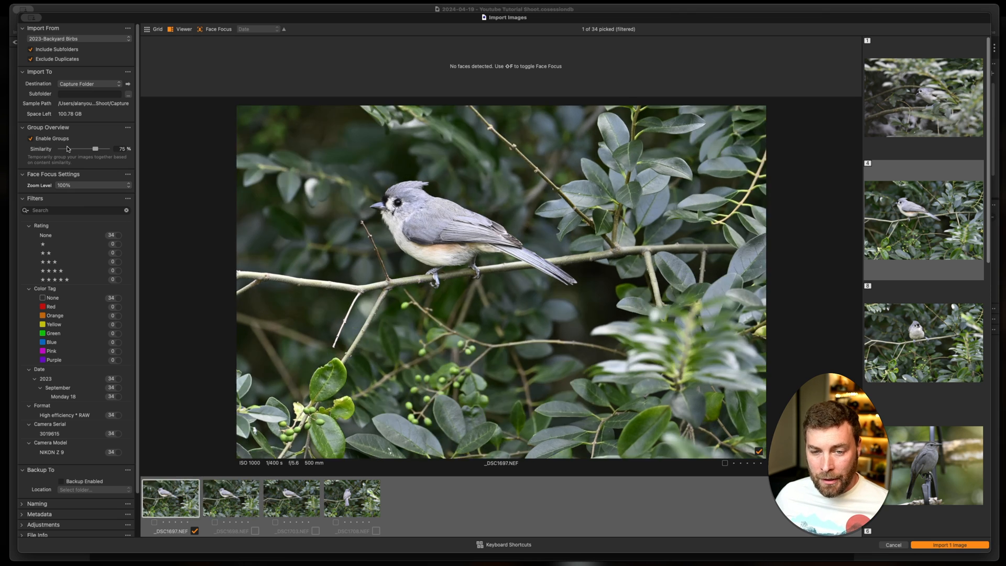
{"action": "key", "text": "p"}
Step: Compare the last two images of the second group with the ones already picked
{"action": "key", "text": "Right"}
{"action": "key", "text": "Right"}
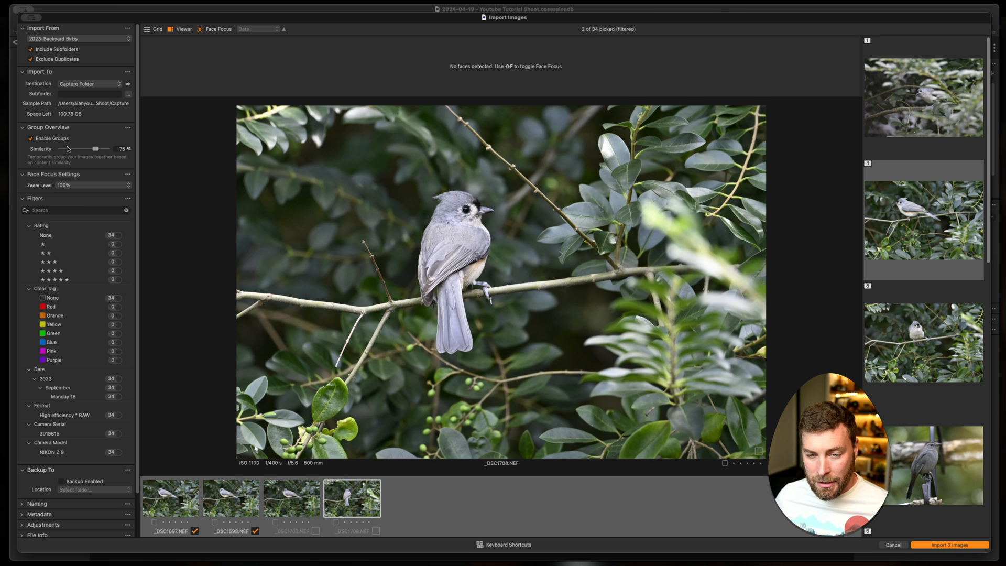
{"action": "key", "text": "Left"}
{"action": "key", "text": "Right"}
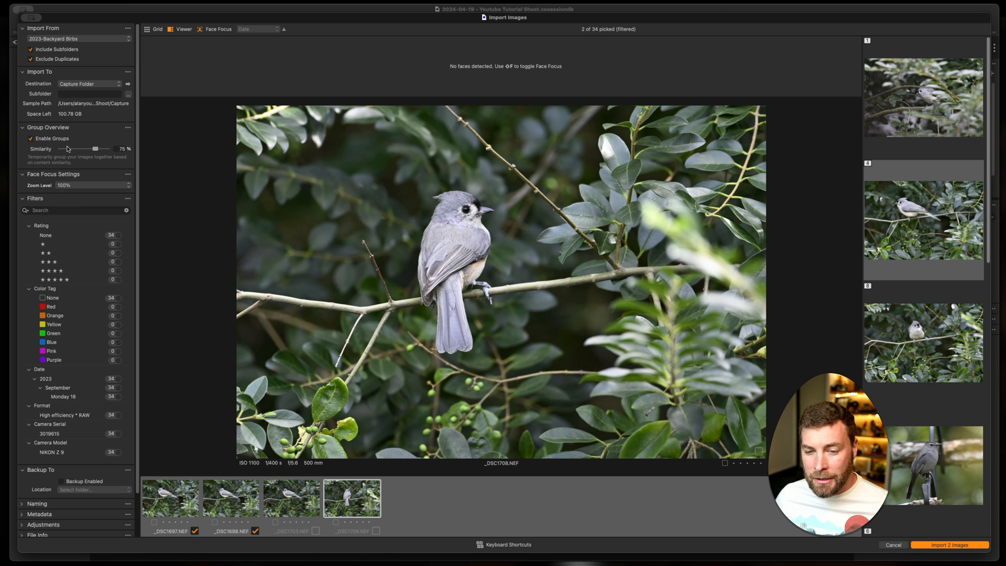
{"action": "key", "text": "Left"}
{"action": "key", "text": "Left"}
{"action": "key", "text": "Left"}
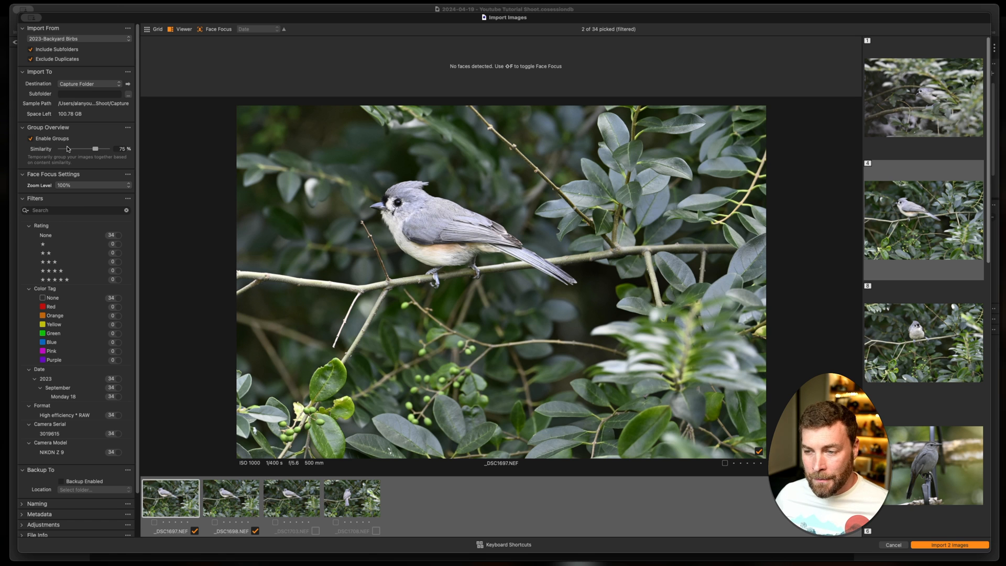
Step: Pick _DSC1714.NEF from the third image group for import
{"action": "key", "text": "Down"}
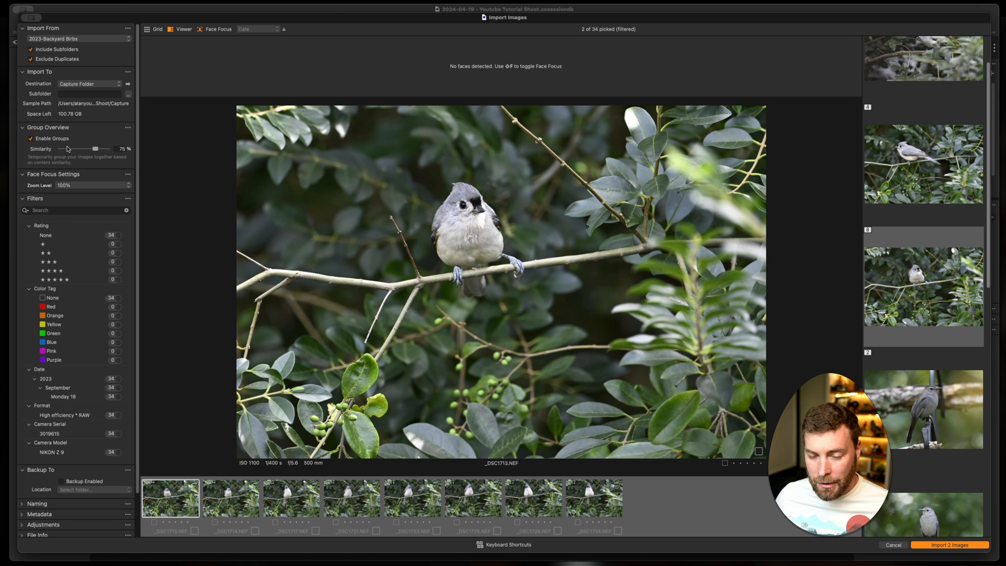
{"action": "key", "text": "Right"}
{"action": "key", "text": "p"}
Step: Compare the remaining images of the third group and pick _DSC1723.NEF, _DSC1725.NEF and _DSC1728.NEF
{"action": "key", "text": "Right"}
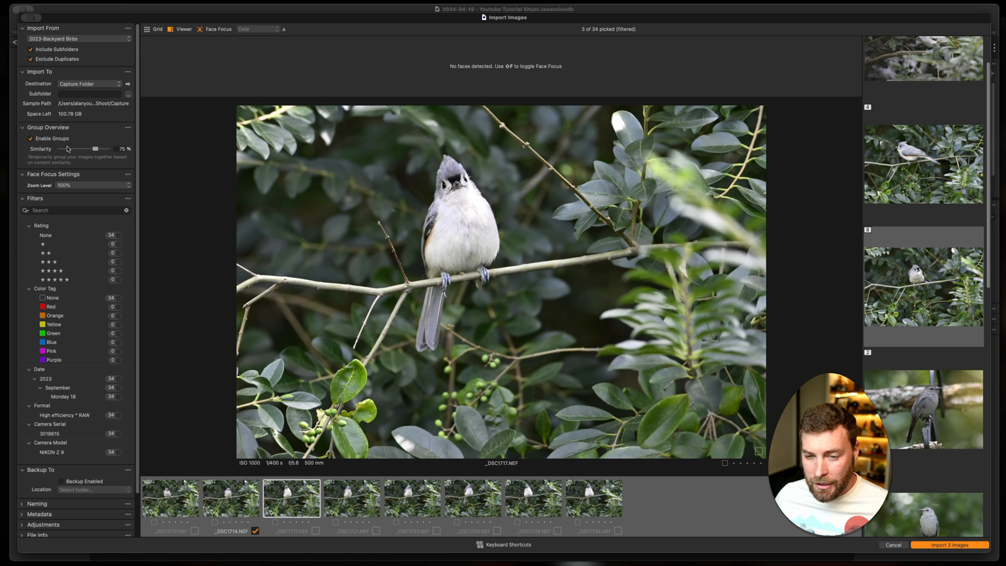
{"action": "key", "text": "Right"}
{"action": "key", "text": "Left"}
{"action": "key", "text": "Right"}
{"action": "key", "text": "Right"}
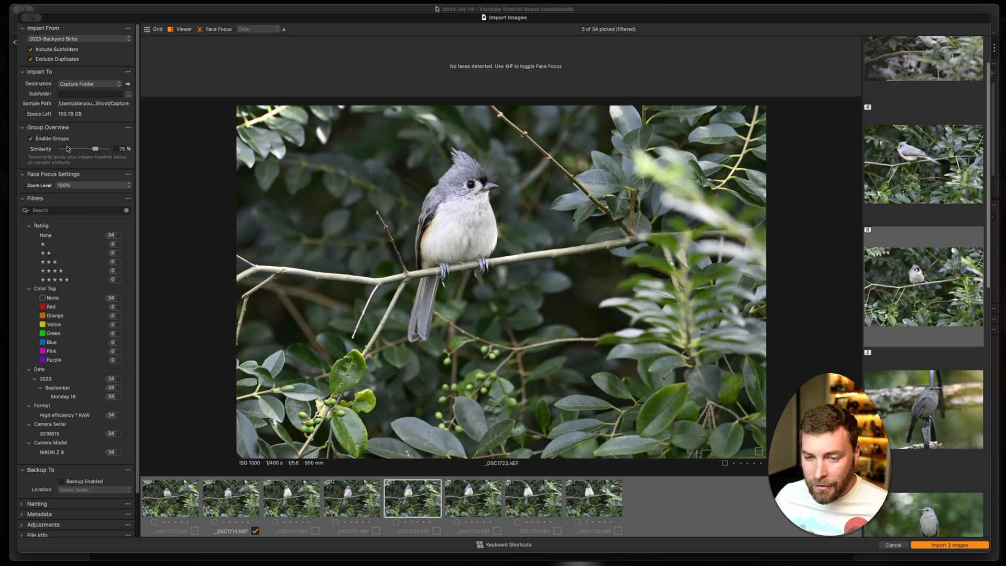
{"action": "key", "text": "p"}
{"action": "key", "text": "Right"}
{"action": "key", "text": "p"}
{"action": "key", "text": "Right"}
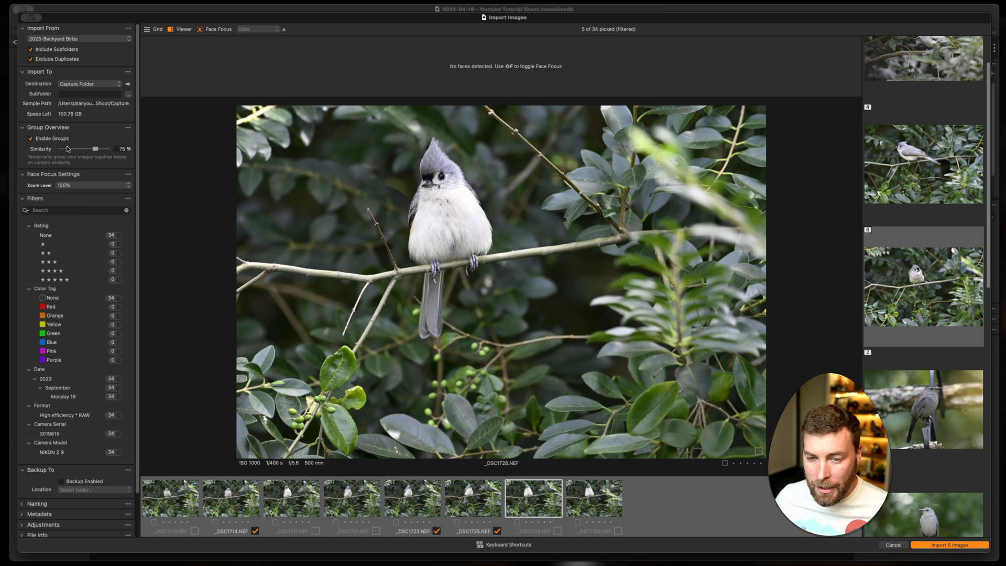
{"action": "key", "text": "Right"}
{"action": "key", "text": "Left"}
{"action": "key", "text": "p"}
{"action": "key", "text": "Right"}
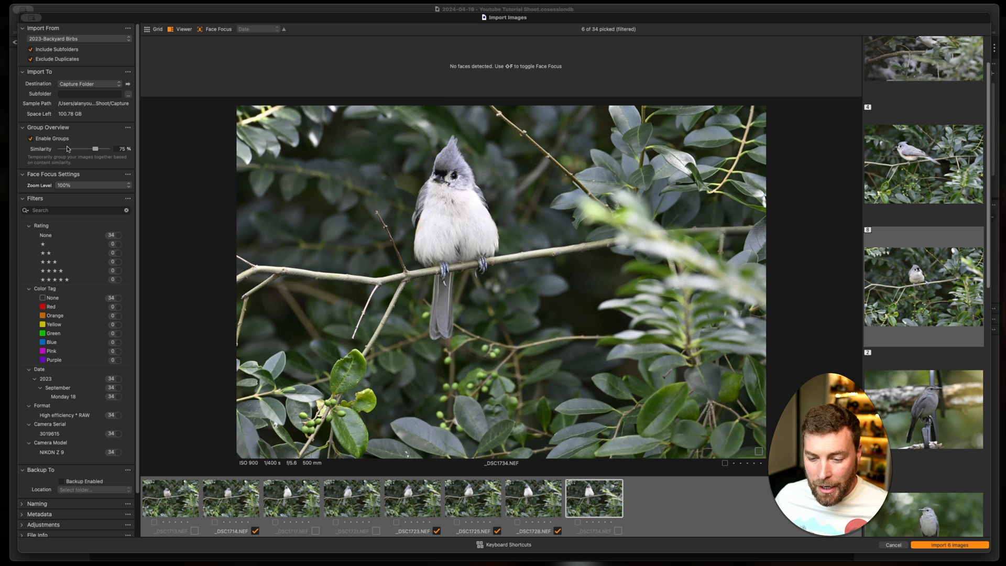
Step: Pass over the two-image group of the grey bird on the pole and pick _DSC1774.NEF and _DSC1779.NEF from the mossy log group
{"action": "key", "text": "Right"}
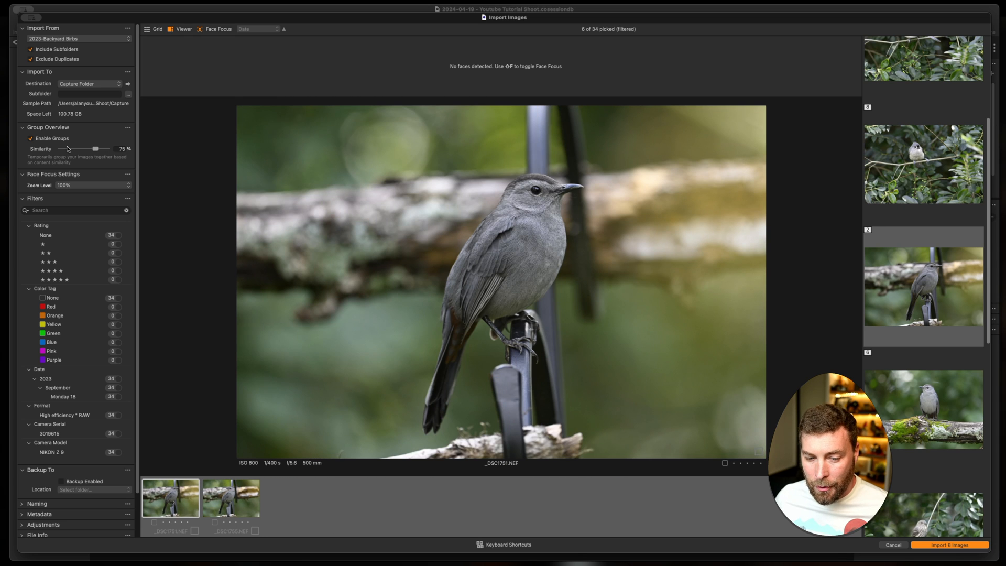
{"action": "key", "text": "Right"}
{"action": "key", "text": "Left"}
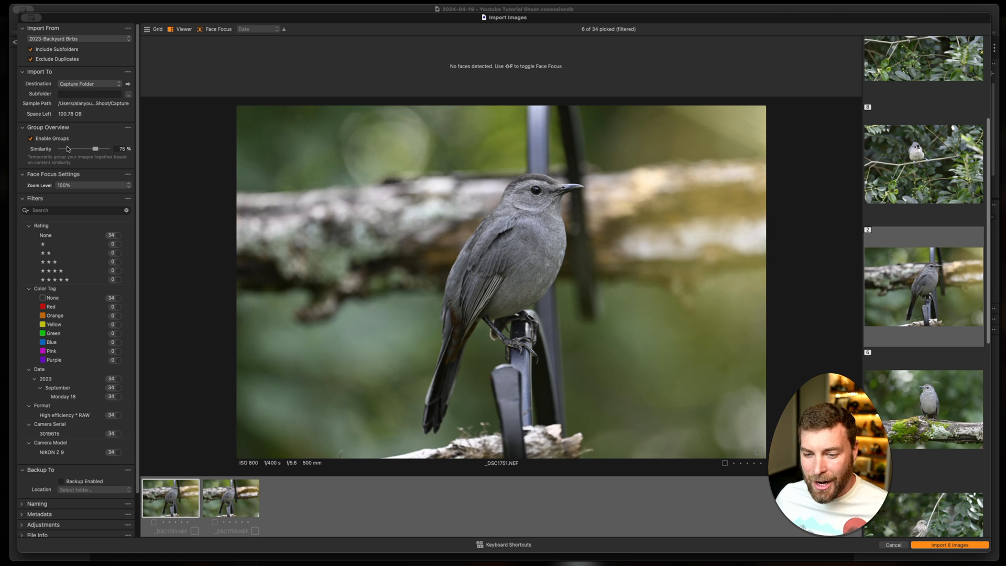
{"action": "key", "text": "Down"}
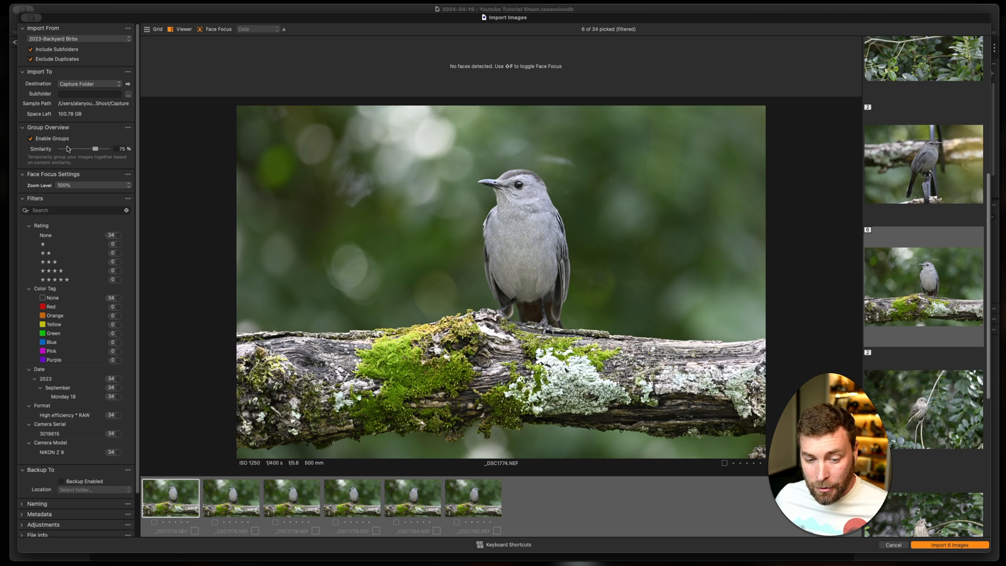
{"action": "key", "text": "p"}
{"action": "key", "text": "Right"}
{"action": "key", "text": "Right"}
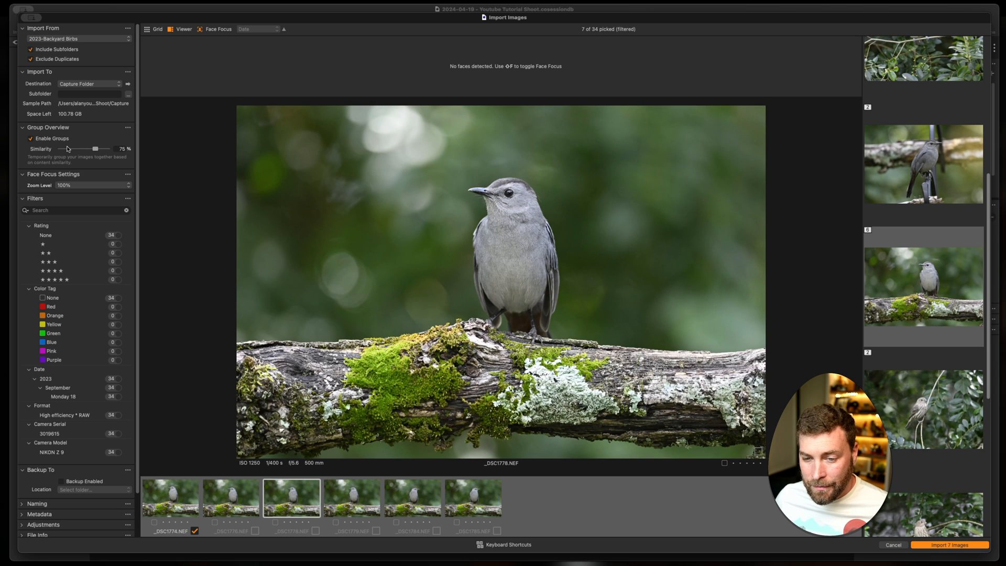
{"action": "key", "text": "Right"}
{"action": "key", "text": "p"}
Step: Compare the remaining images of the grey bird on the mossy log with the picked ones
{"action": "key", "text": "Right"}
{"action": "key", "text": "Right"}
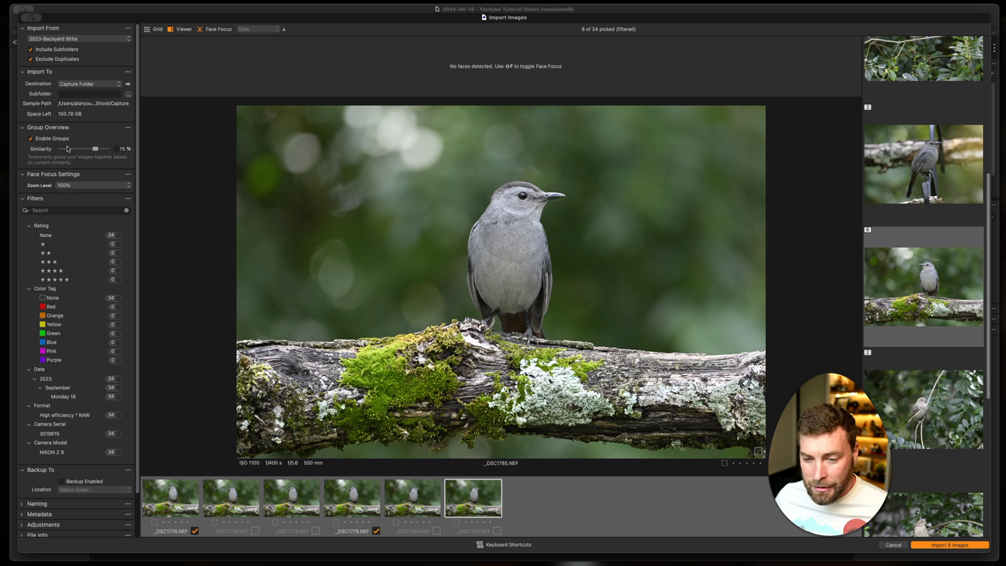
{"action": "key", "text": "Left"}
{"action": "key", "text": "Left"}
{"action": "key", "text": "Left"}
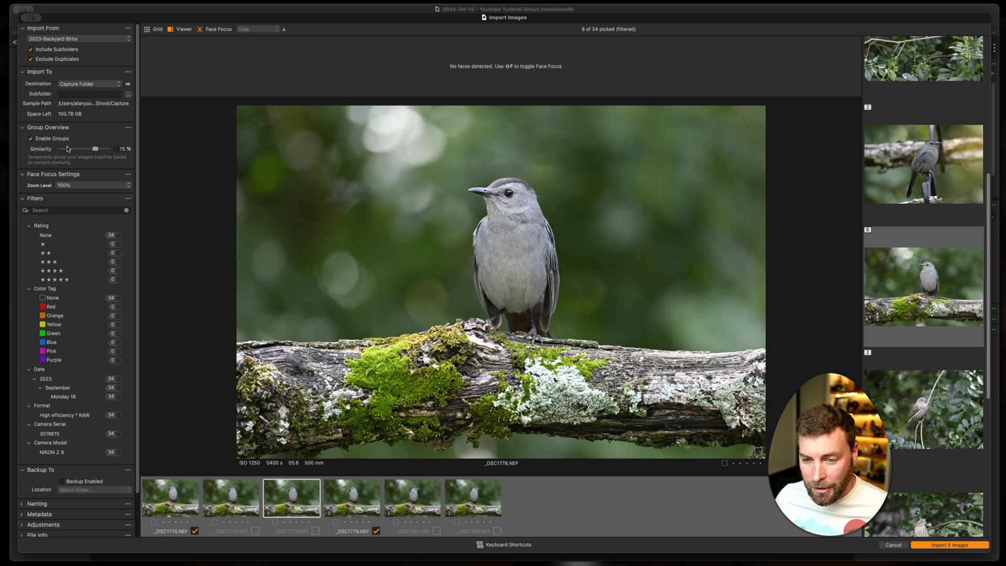
{"action": "key", "text": "Right"}
{"action": "key", "text": "Right"}
{"action": "key", "text": "Right"}
{"action": "key", "text": "Left"}
{"action": "key", "text": "Left"}
{"action": "key", "text": "Left"}
{"action": "key", "text": "Left"}
{"action": "key", "text": "Left"}
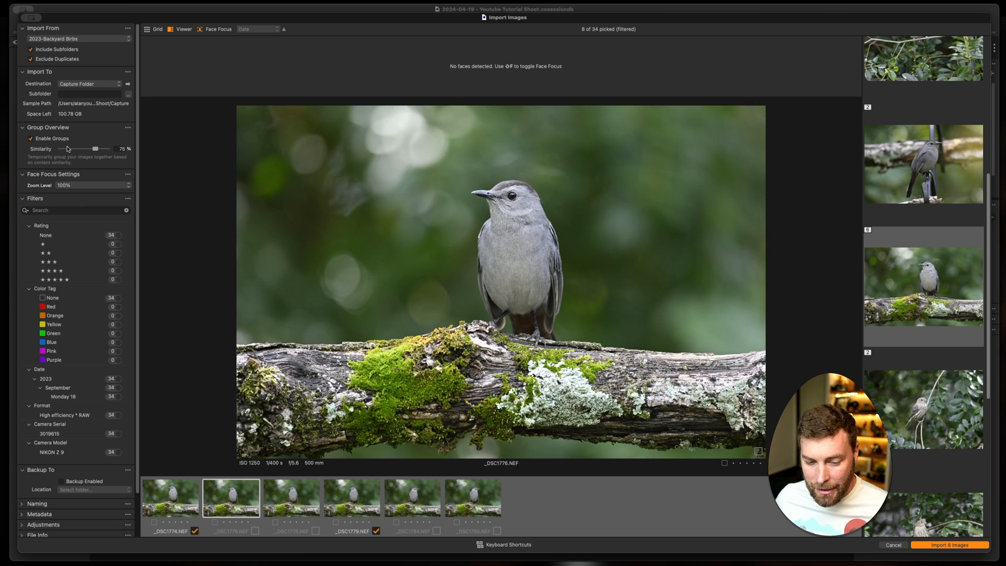
Step: Pick _DSC1815.NEF from the two-image group of the streaked brown bird on the thin stem
{"action": "key", "text": "Down"}
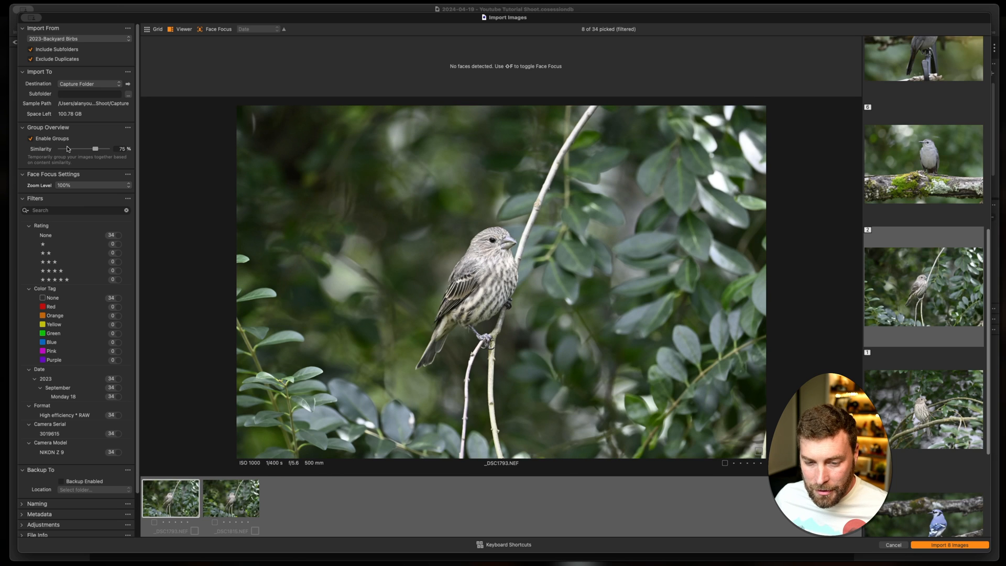
{"action": "key", "text": "Right"}
{"action": "key", "text": "p"}
{"action": "key", "text": "Down"}
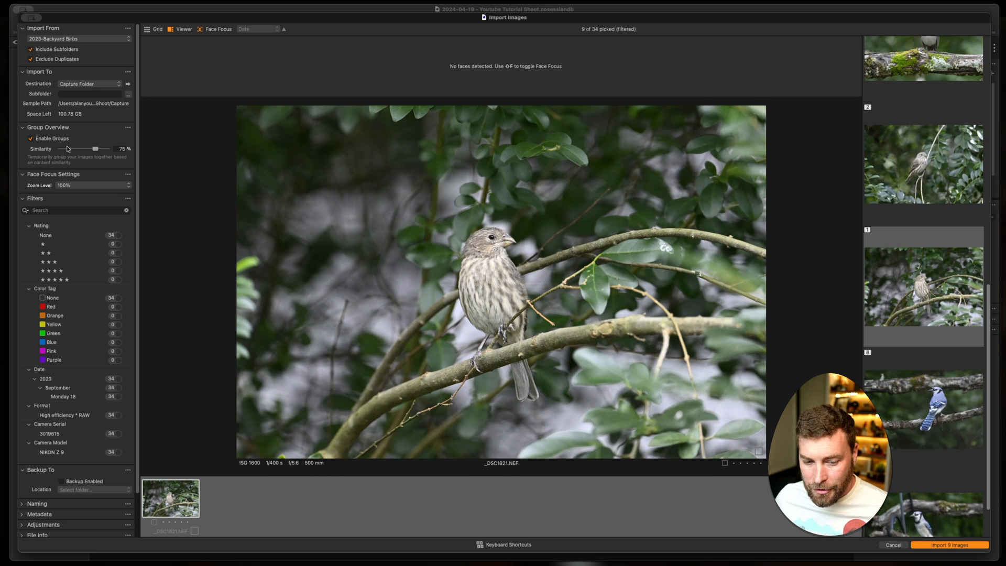
Step: Check the focus on the blue jay's head in _DSC1853.NEF up close and pick that image
{"action": "key", "text": "Down"}
{"action": "key", "text": "Right"}
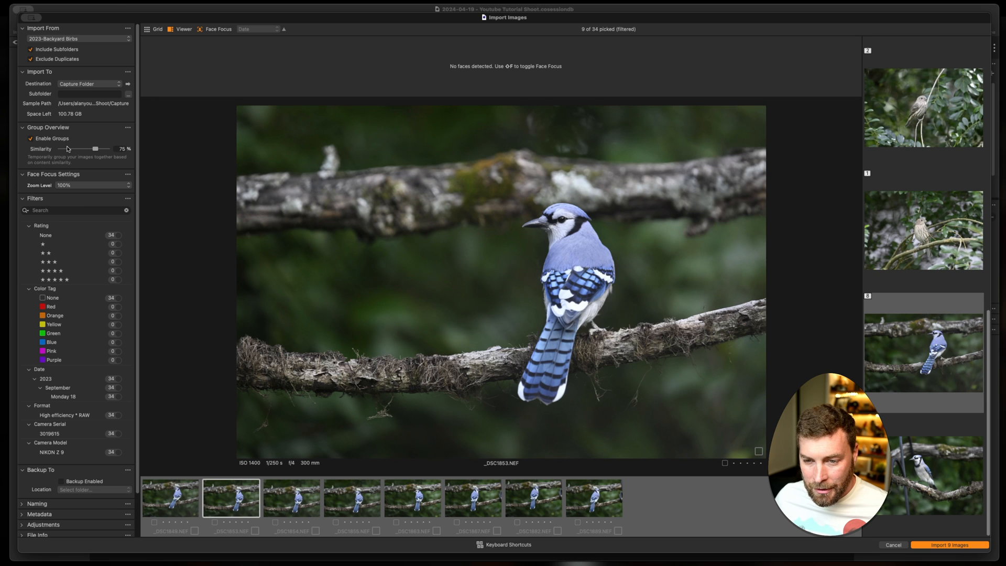
{"action": "key", "text": "Right"}
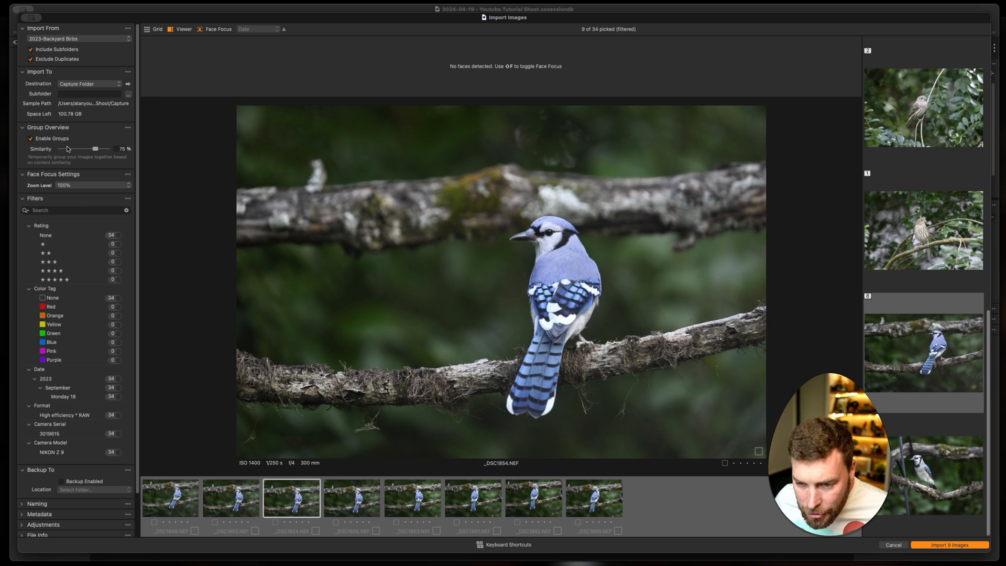
{"action": "key", "text": "Left"}
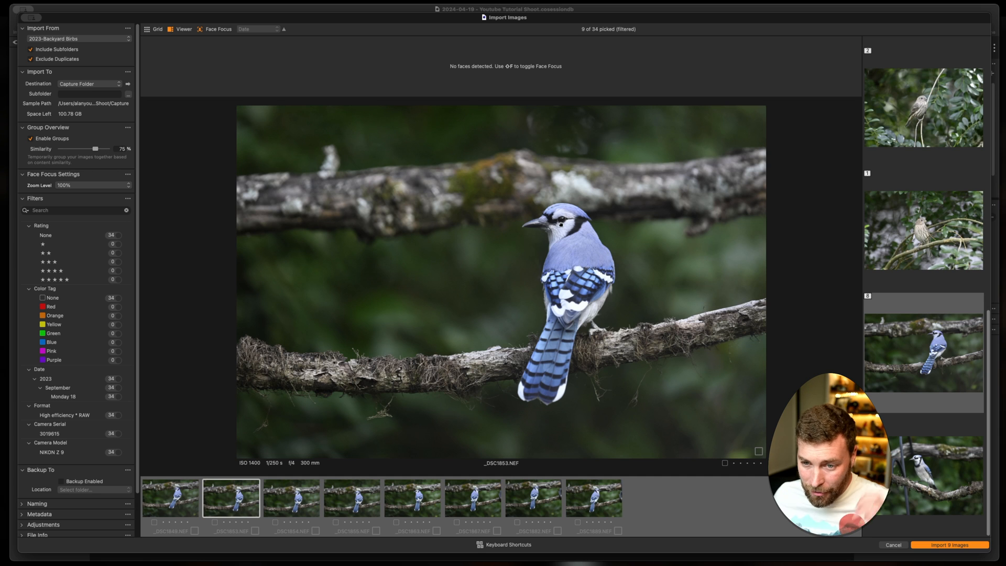
{"action": "left_click", "coordinate": [560, 226]}
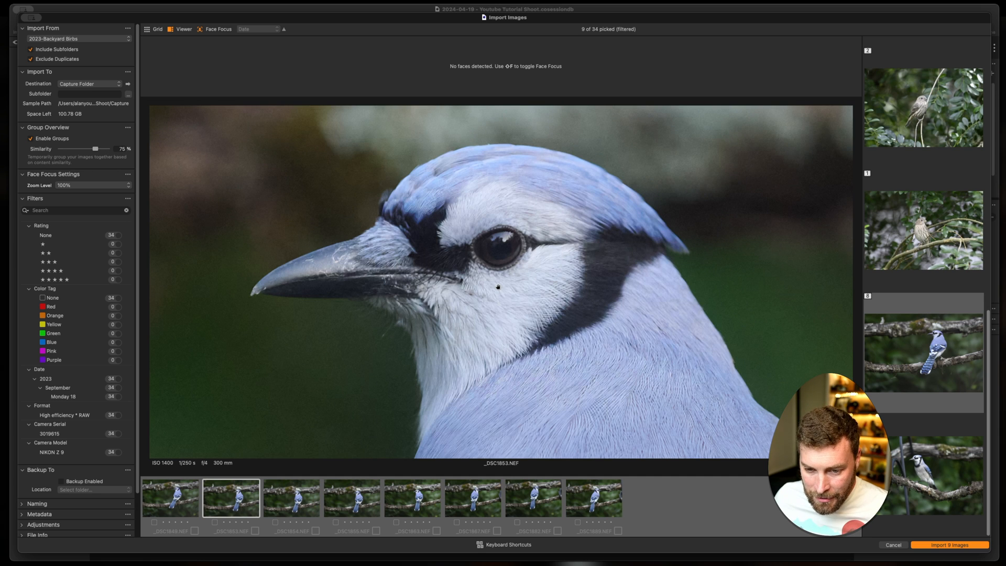
{"action": "key", "text": "p"}
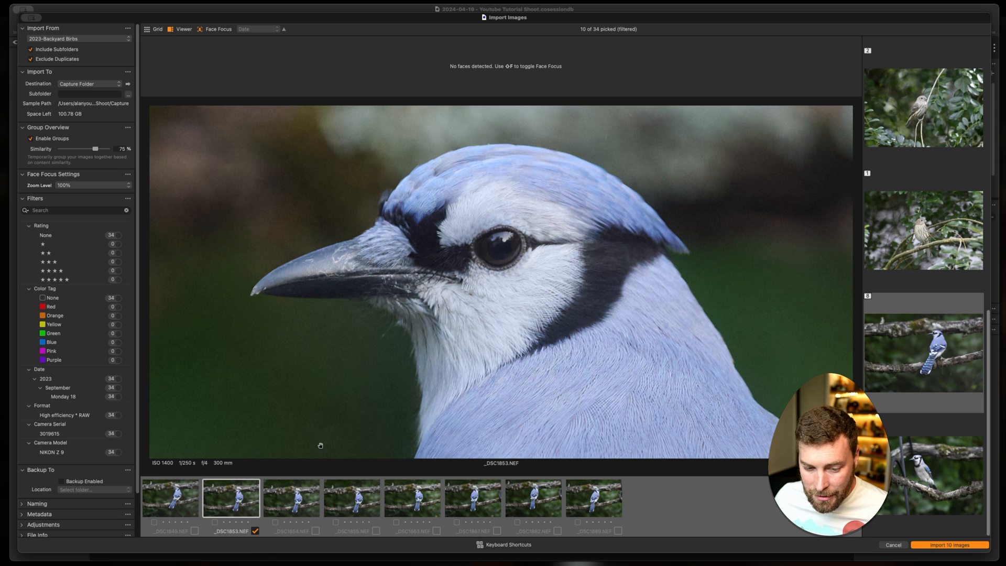
Step: Check _DSC1854.NEF up close, pick it for import, and return to the full image view
{"action": "left_click", "coordinate": [290, 497]}
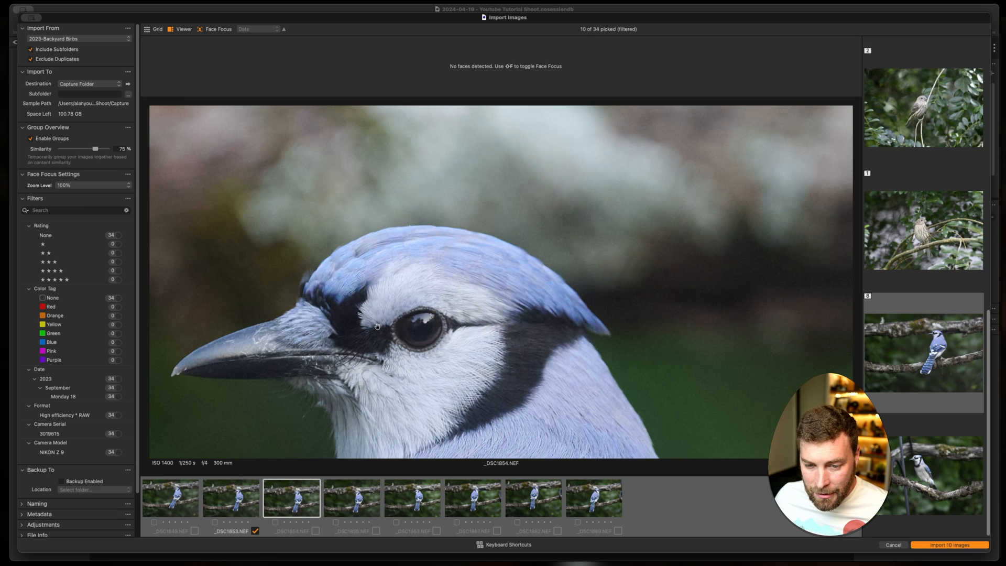
{"action": "key", "text": "p"}
{"action": "left_click", "coordinate": [378, 303]}
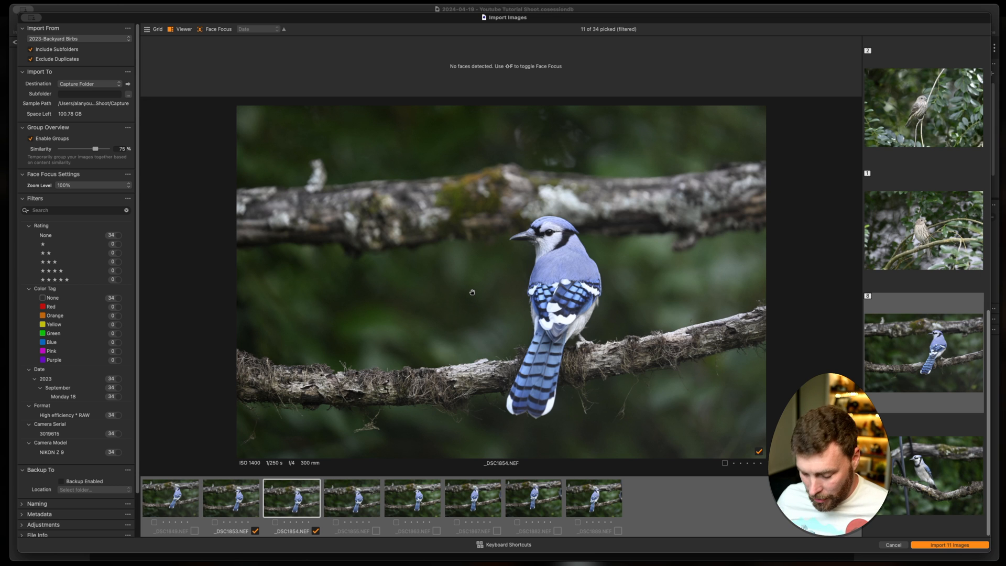
Step: Pick the blue jay images _DSC1855.NEF, _DSC1867.NEF and _DSC1882.NEF for import
{"action": "key", "text": "Right"}
{"action": "key", "text": "p"}
{"action": "key", "text": "Right"}
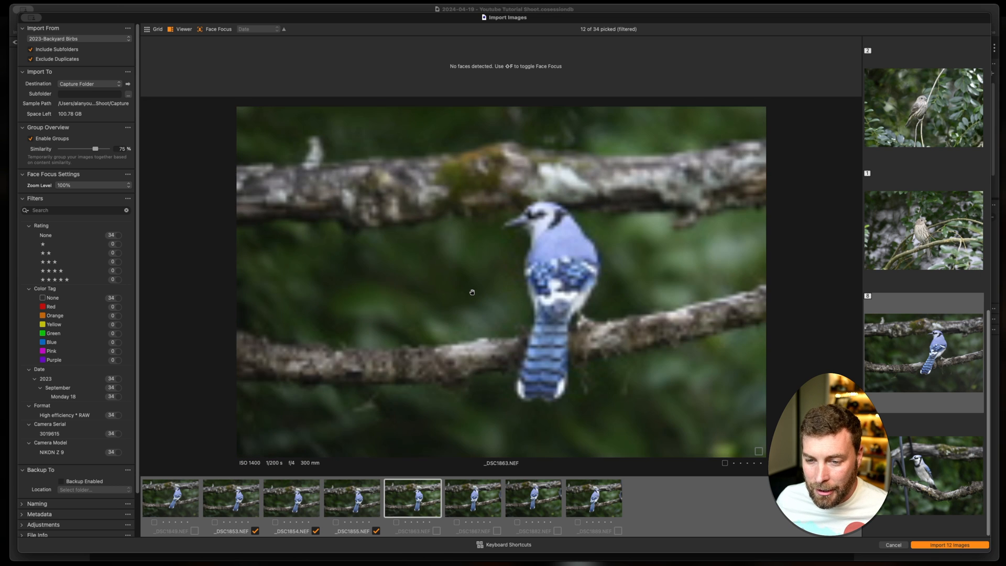
{"action": "key", "text": "Right"}
{"action": "key", "text": "p"}
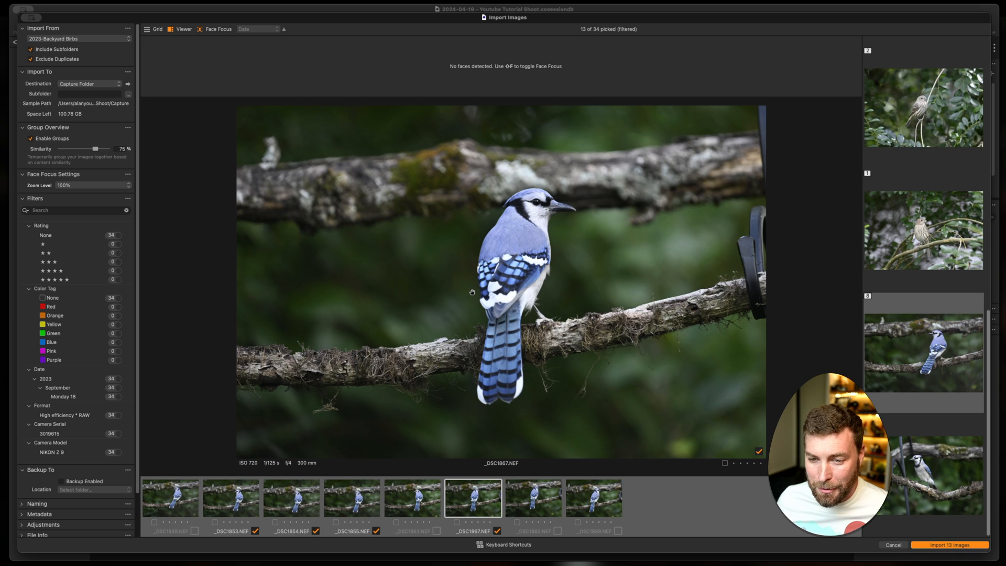
{"action": "key", "text": "Right"}
{"action": "key", "text": "p"}
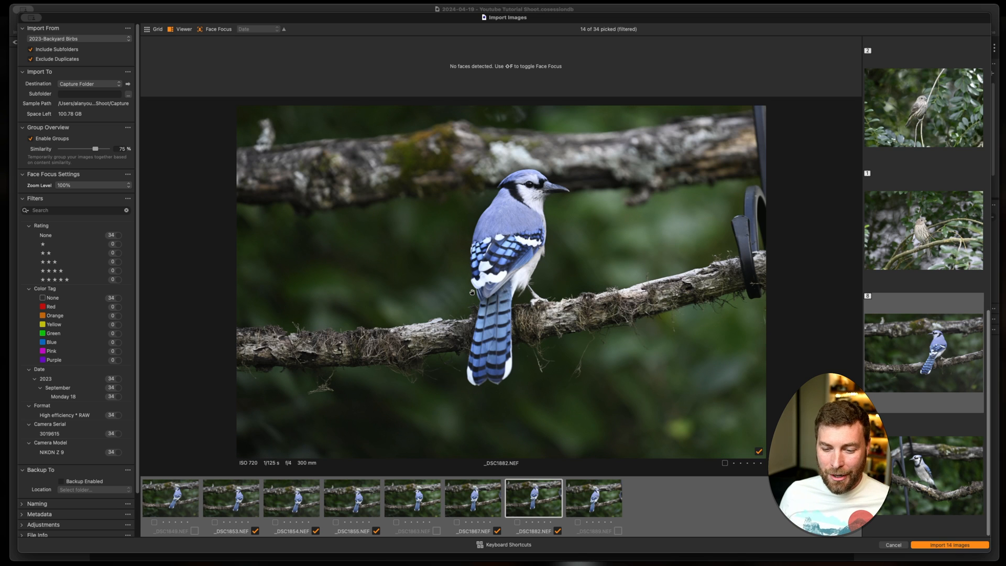
{"action": "key", "text": "Right"}
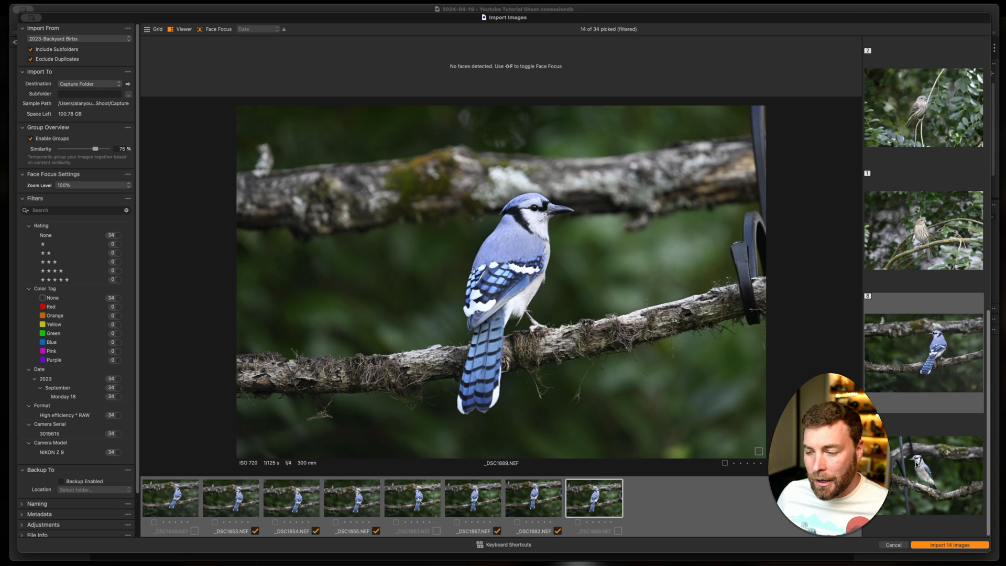
Step: Import the 14 picked images into the session's Capture Folder and look over their thumbnails
{"action": "left_click", "coordinate": [957, 545]}
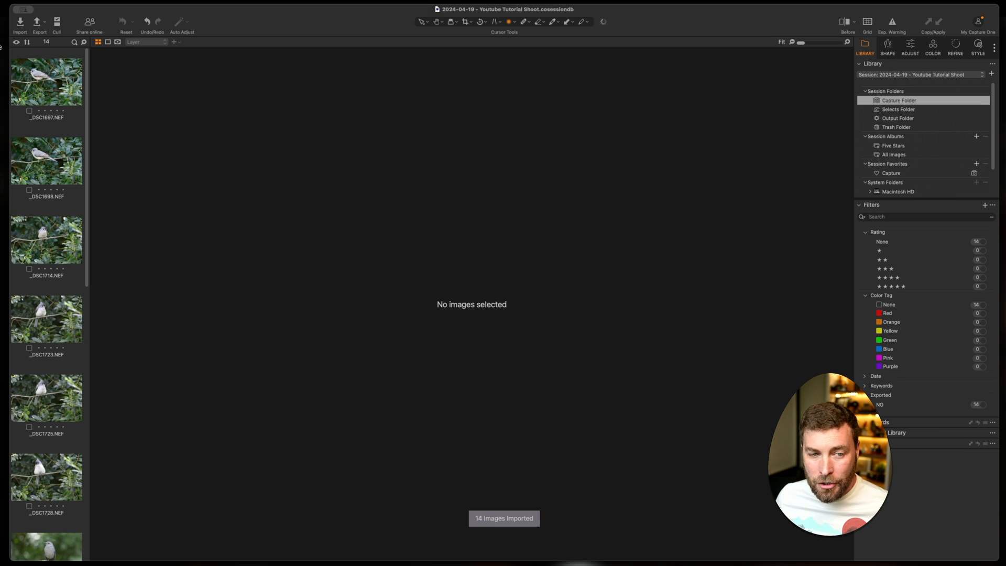
{"action": "scroll", "coordinate": [44, 87], "scroll_direction": "down", "scroll_amount": 4}
{"action": "scroll", "coordinate": [43, 86], "scroll_direction": "up", "scroll_amount": 4}
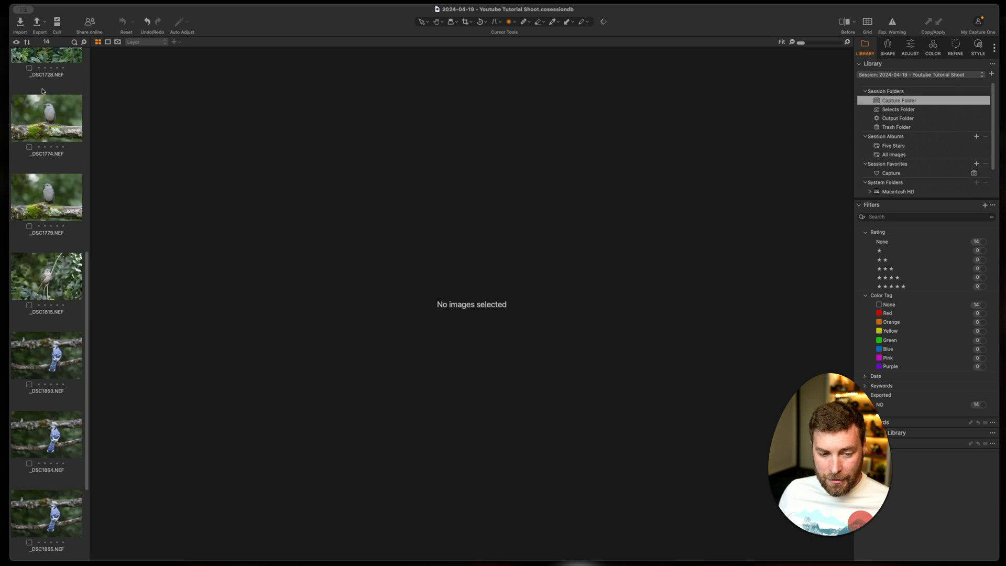
Step: Open _DSC1697.NEF in the viewer and compare it with _DSC1698.NEF
{"action": "left_click", "coordinate": [43, 90]}
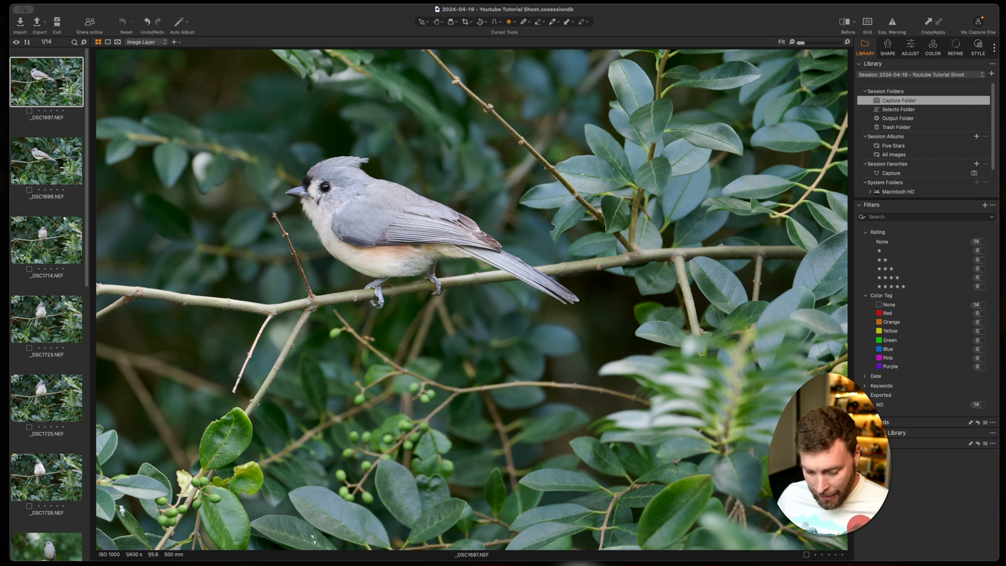
{"action": "key", "text": "Down"}
{"action": "key", "text": "Up"}
{"action": "key", "text": "Down"}
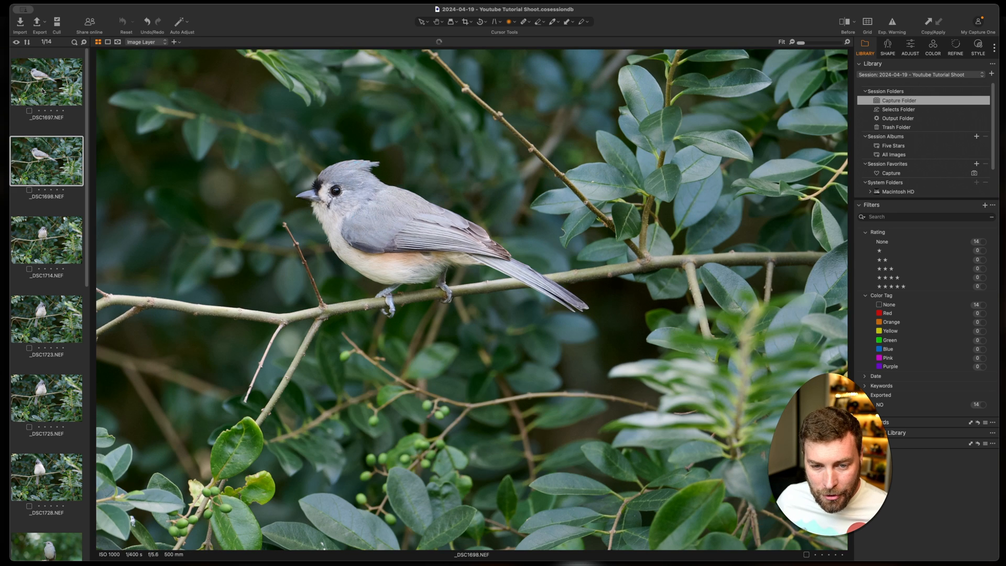
Step: Switch back and forth between _DSC1697.NEF and _DSC1698.NEF to compare them, ending on _DSC1697.NEF
{"action": "key", "text": "Up"}
{"action": "key", "text": "Down"}
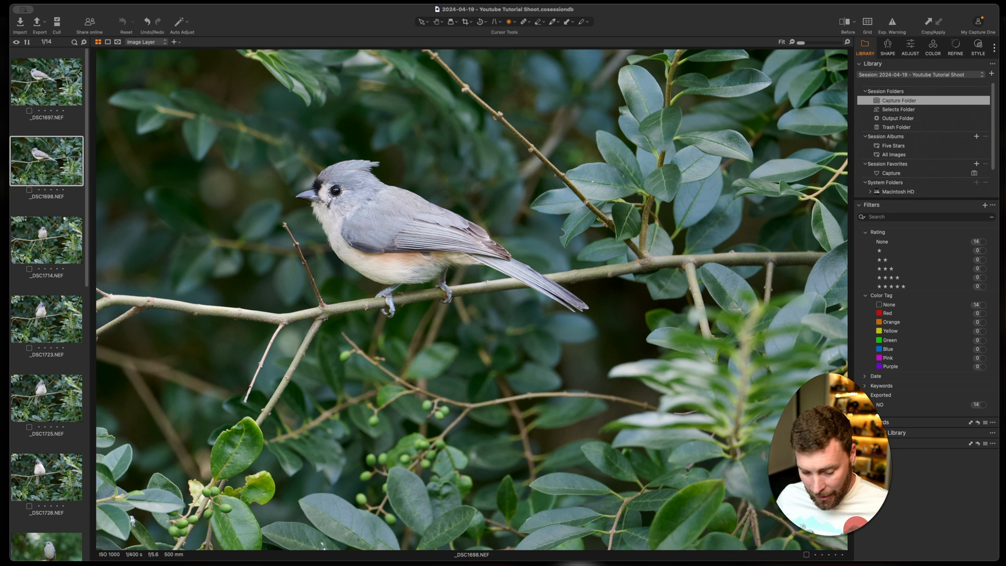
{"action": "key", "text": "Up"}
{"action": "key", "text": "Down"}
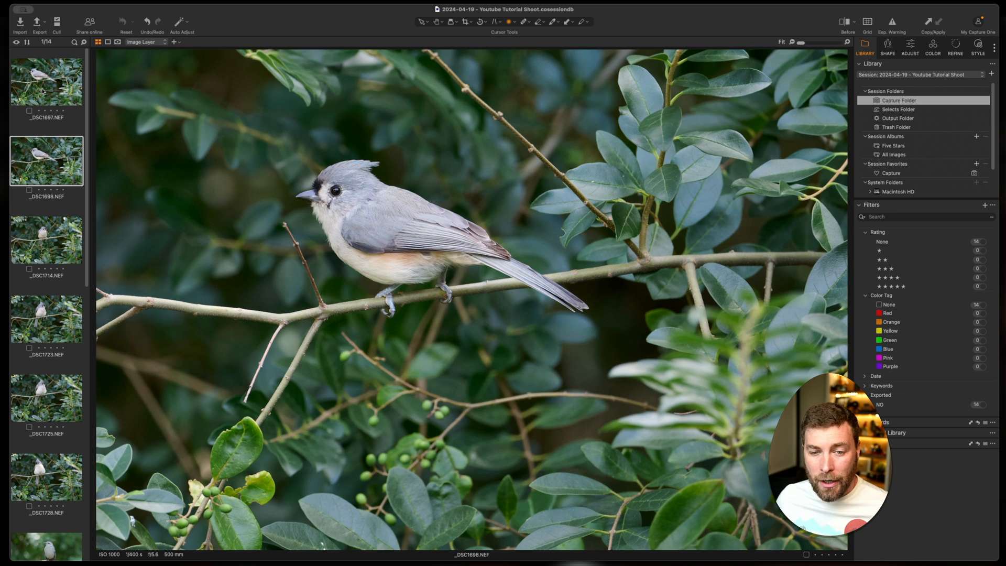
{"action": "key", "text": "Up"}
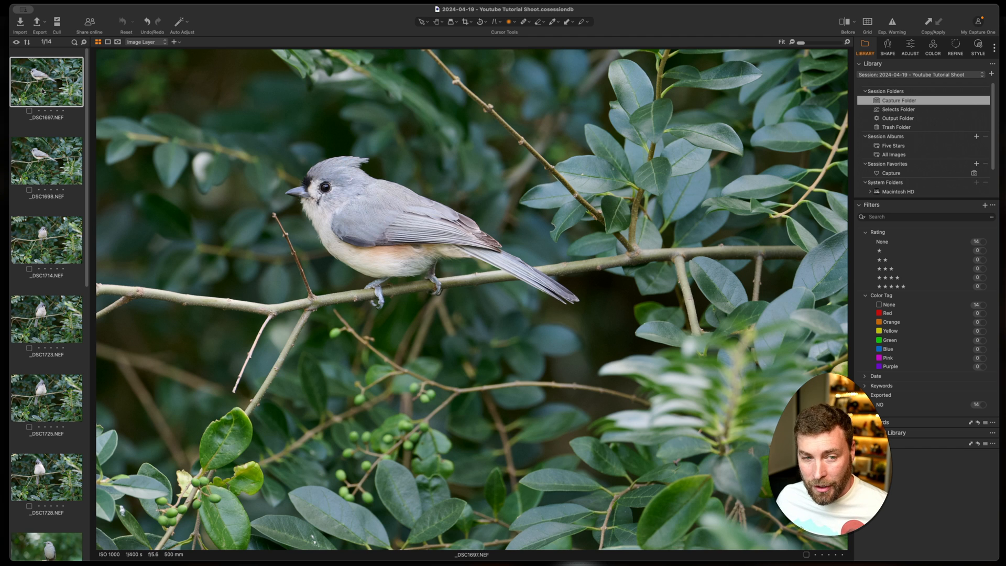
Step: Try the green and red color tags on _DSC1697.NEF and settle on yellow
{"action": "key", "text": "plus"}
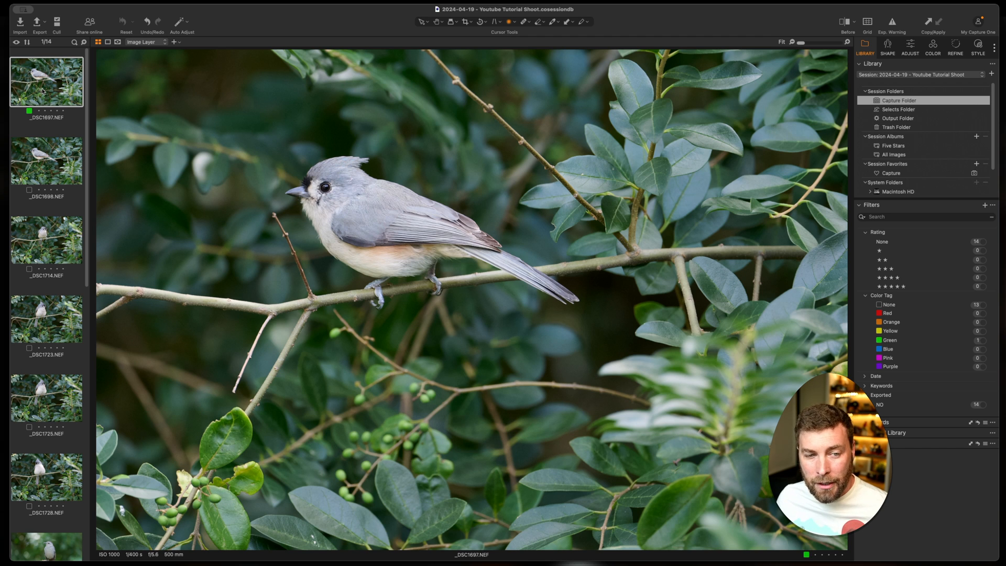
{"action": "key", "text": "asterisk"}
{"action": "key", "text": "minus"}
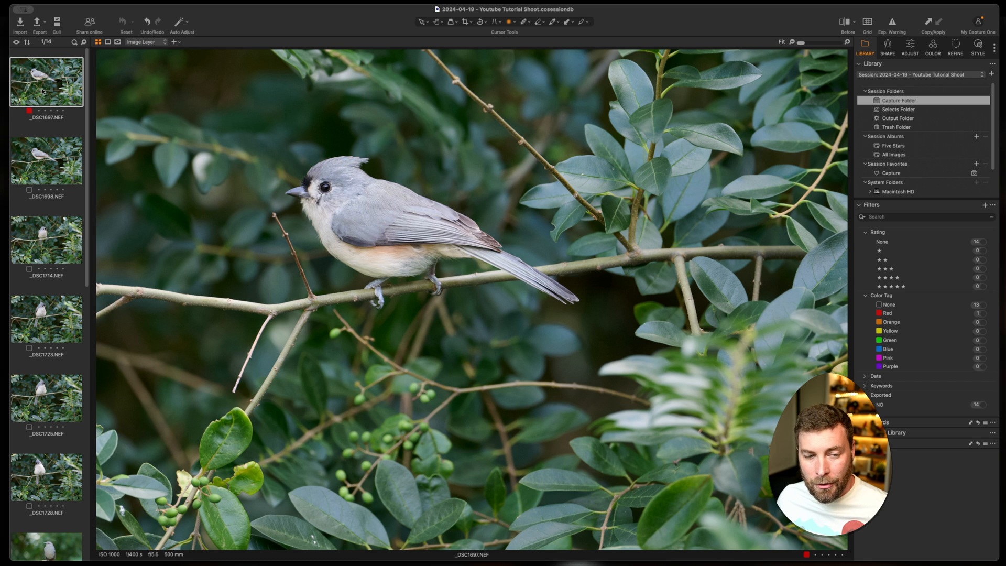
{"action": "key", "text": "asterisk"}
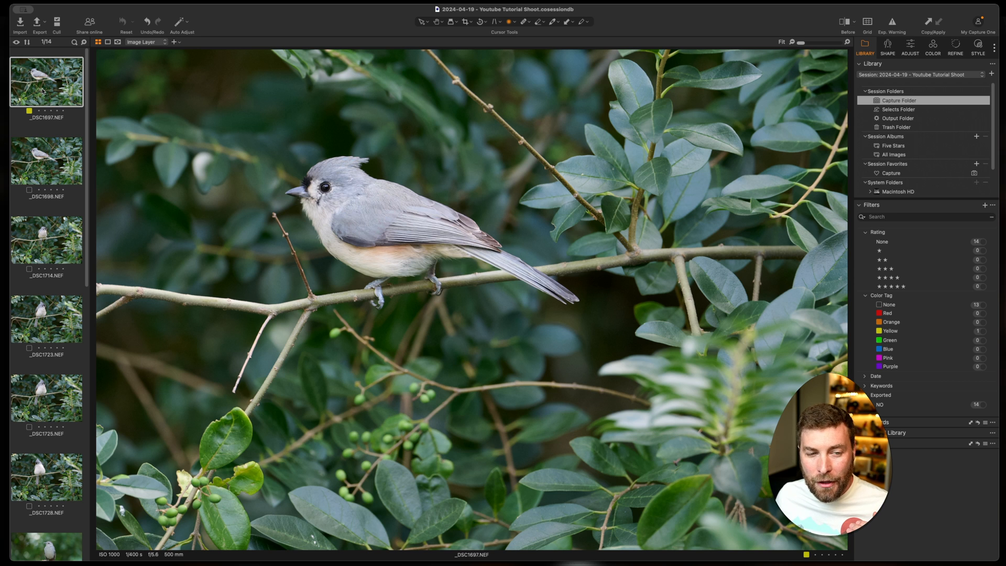
Step: Review the following titmouse images through _DSC1723.NEF and tag _DSC1723.NEF yellow
{"action": "key", "text": "Right"}
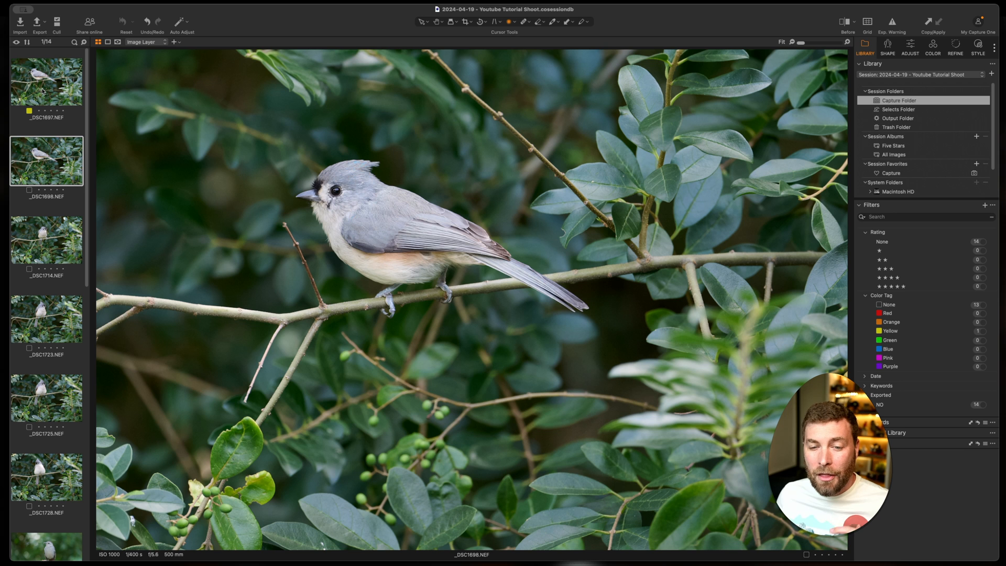
{"action": "left_click", "coordinate": [43, 90]}
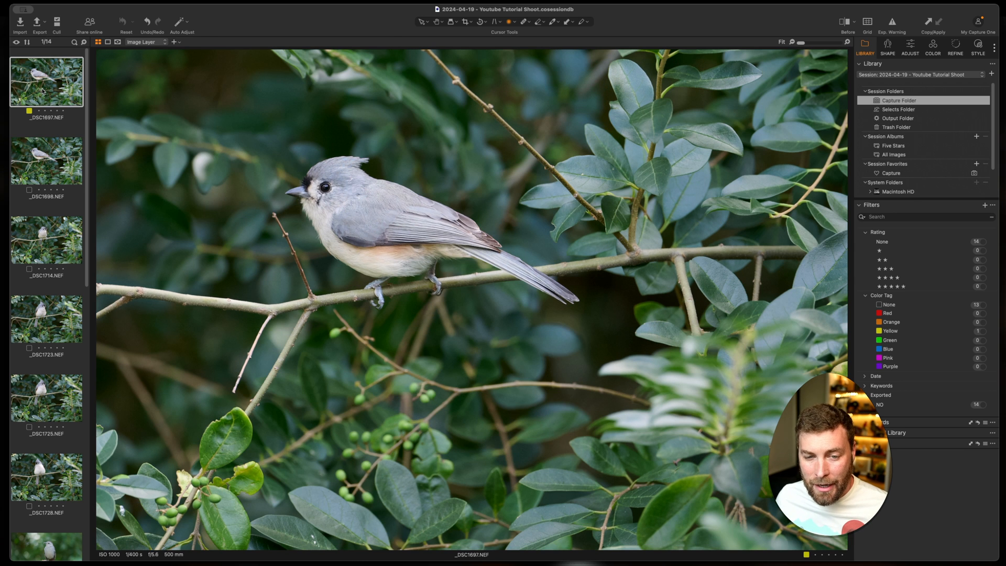
{"action": "key", "text": "Right"}
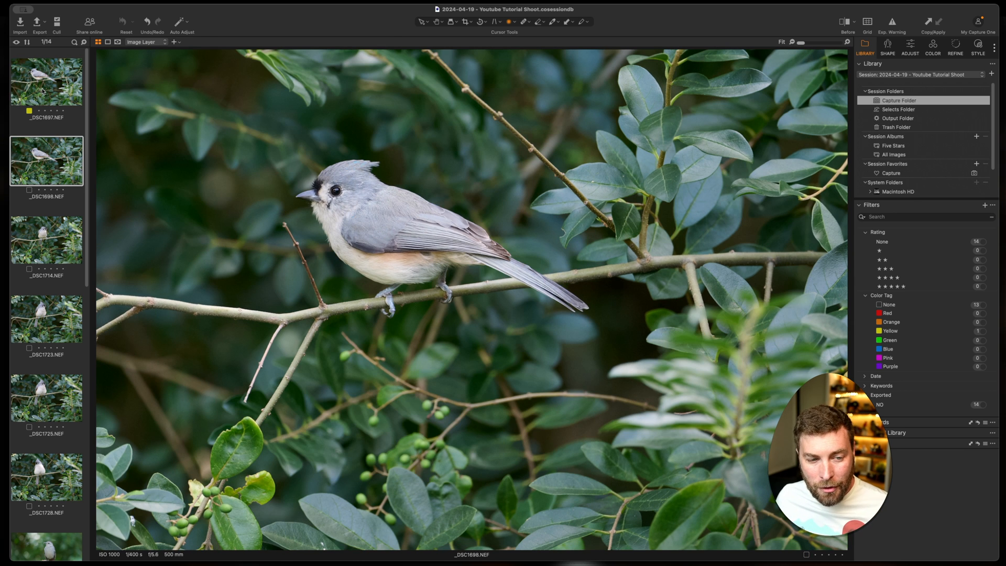
{"action": "key", "text": "Right"}
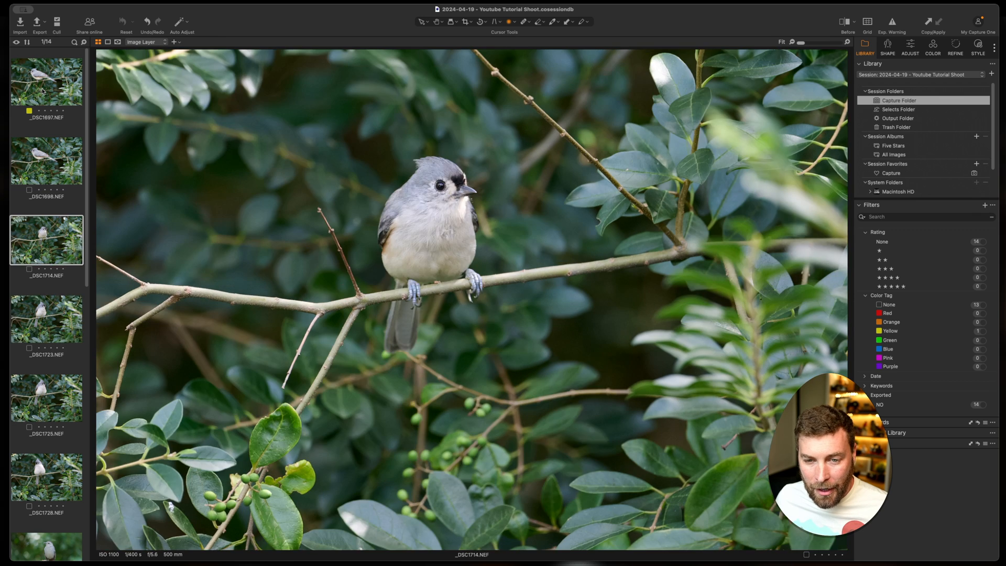
{"action": "key", "text": "Right"}
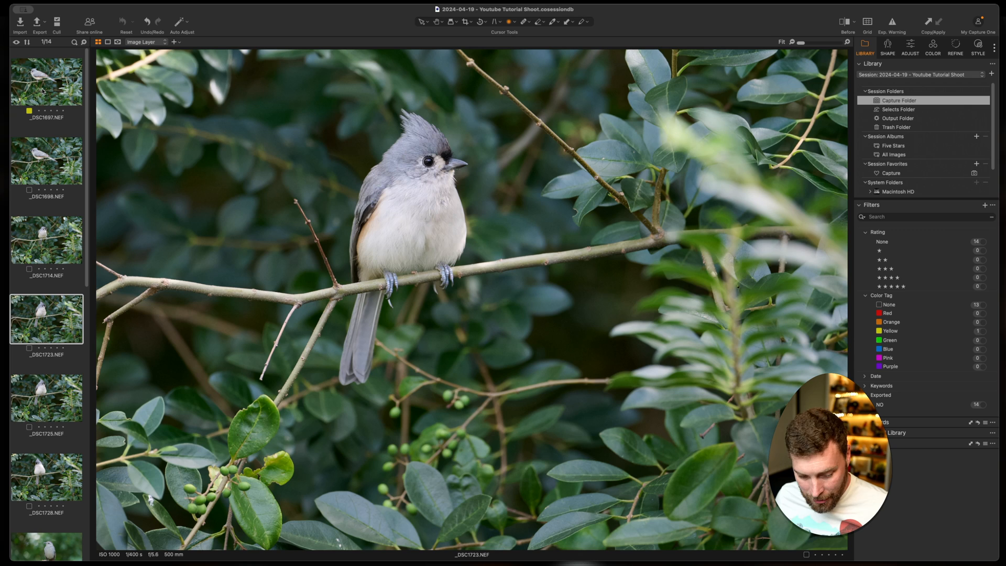
{"action": "key", "text": "asterisk"}
Step: Look through the images up to _DSC1815.NEF, go back to _DSC1774.NEF, and tag it yellow
{"action": "key", "text": "Right"}
{"action": "key", "text": "Right"}
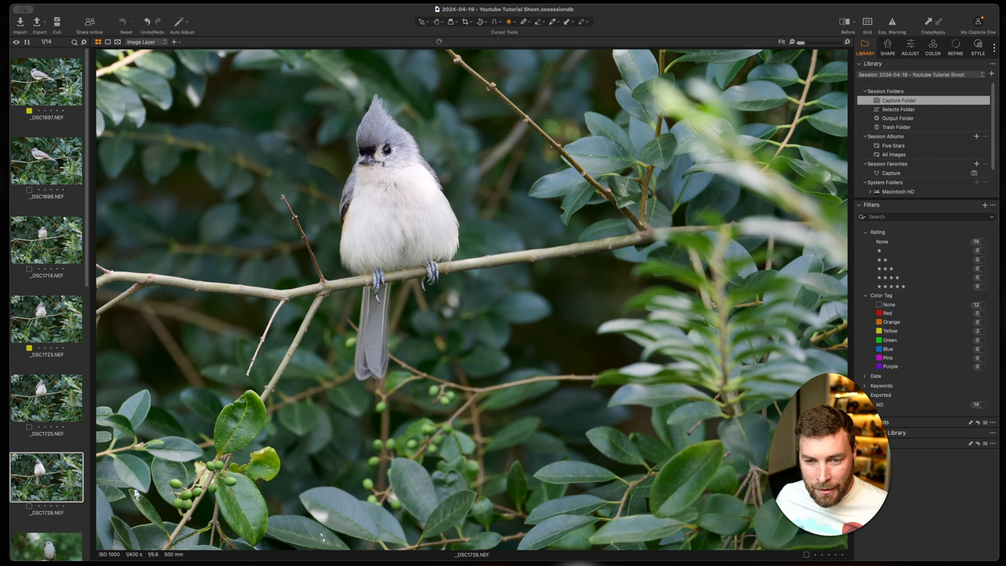
{"action": "key", "text": "Right"}
{"action": "key", "text": "Right"}
{"action": "key", "text": "Right"}
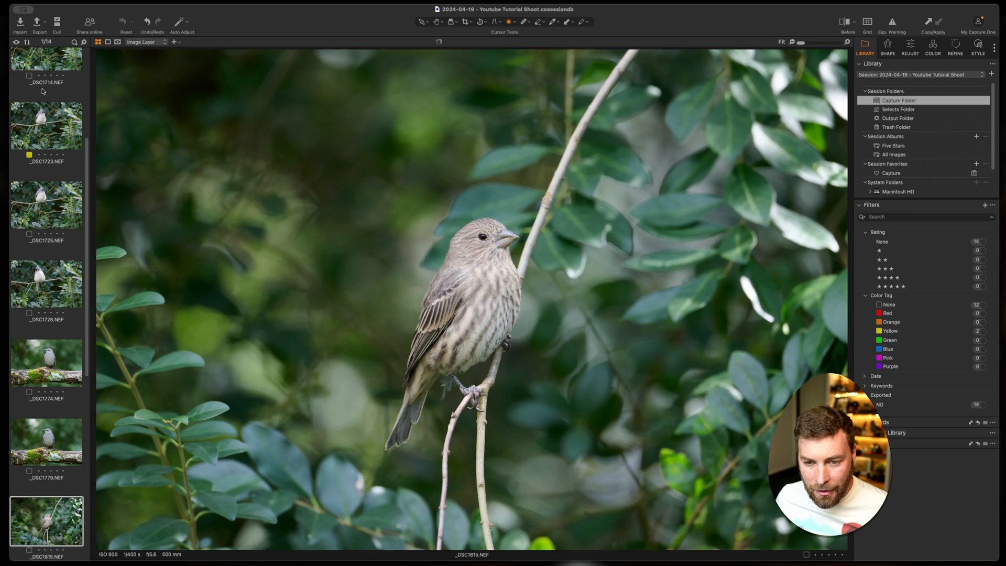
{"action": "key", "text": "Left"}
{"action": "key", "text": "Left"}
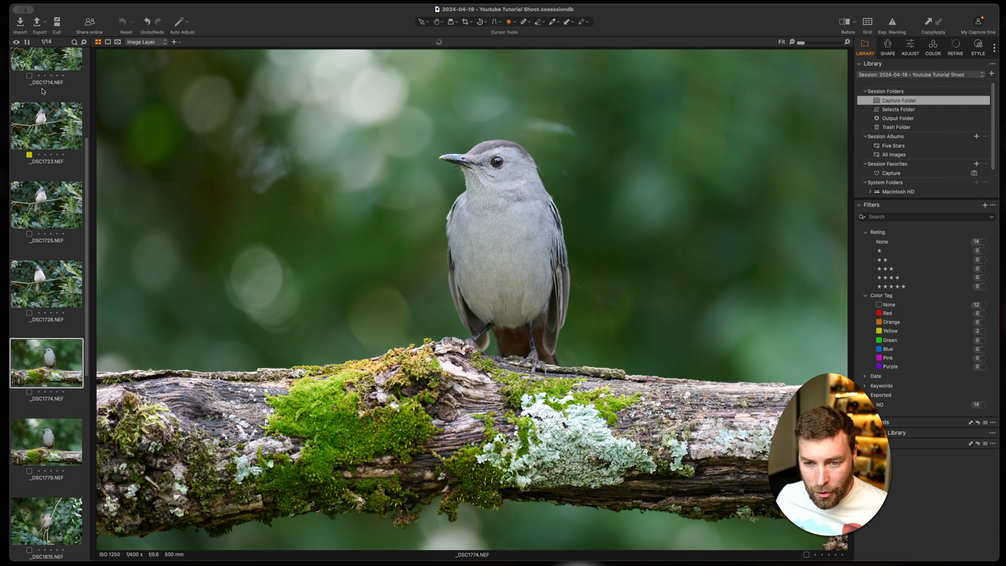
{"action": "key", "text": "asterisk"}
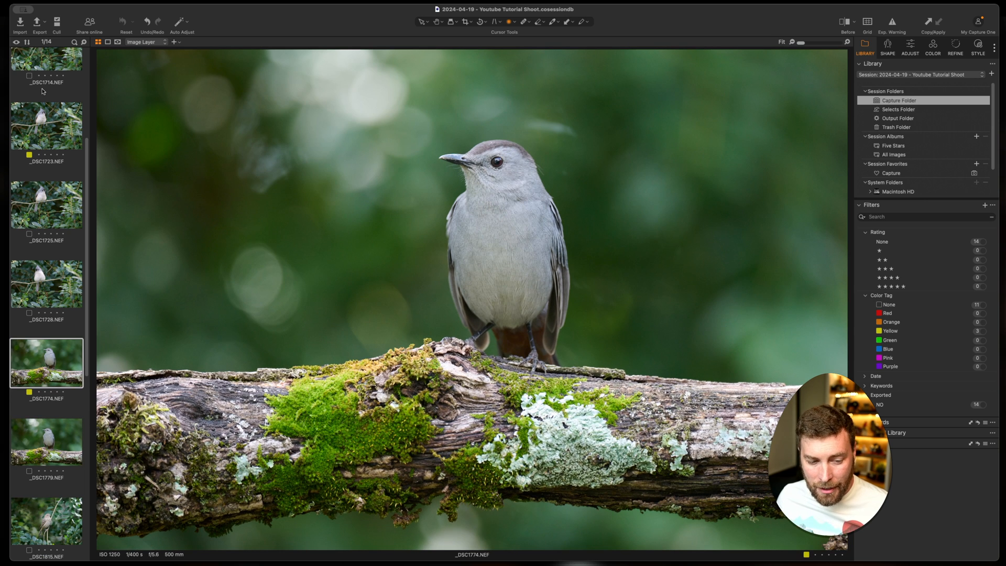
Step: Compare the blue jay images at the end of the set and tag _DSC1882.NEF yellow
{"action": "key", "text": "Right"}
{"action": "key", "text": "Right"}
{"action": "key", "text": "Right"}
{"action": "key", "text": "Right"}
{"action": "key", "text": "Right"}
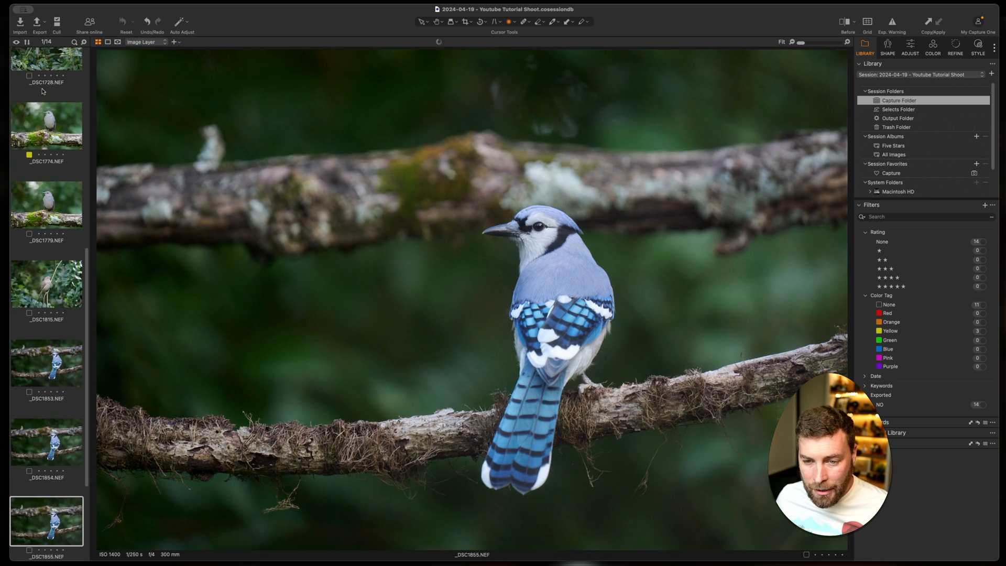
{"action": "key", "text": "Right"}
{"action": "key", "text": "Right"}
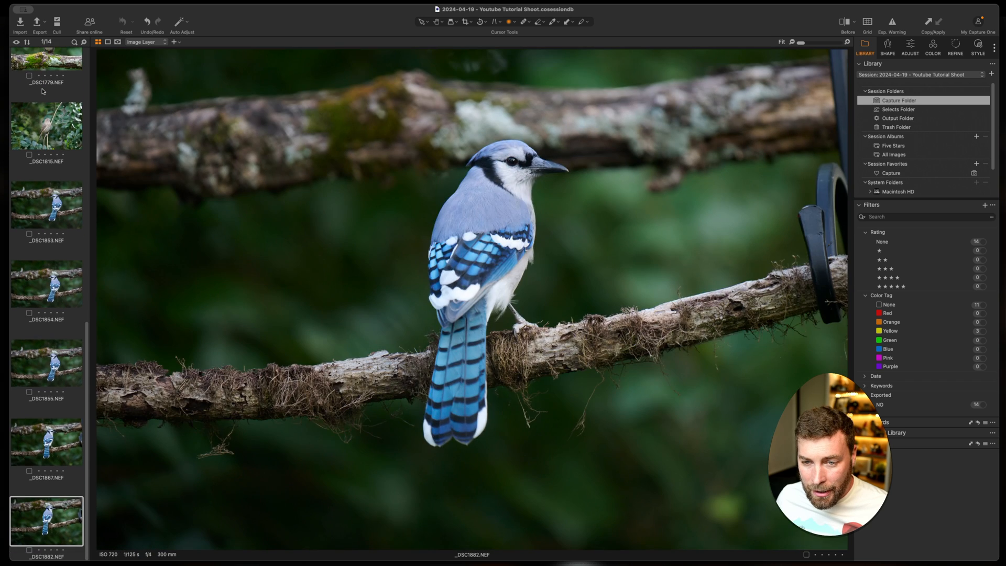
{"action": "key", "text": "Left"}
{"action": "key", "text": "Left"}
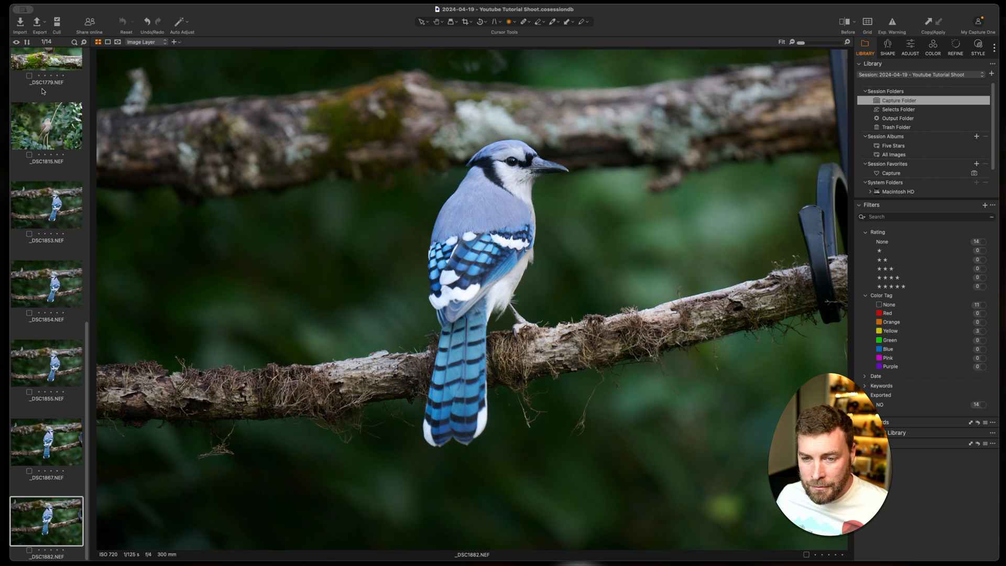
{"action": "key", "text": "asterisk"}
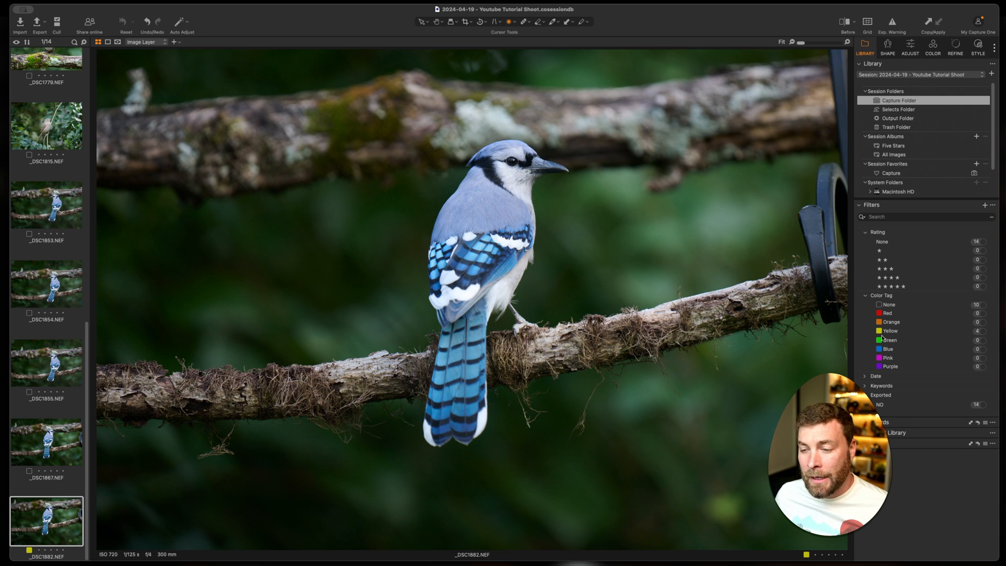
Step: Filter the images by the yellow color tag and open _DSC1774.NEF in the viewer
{"action": "left_click", "coordinate": [983, 331]}
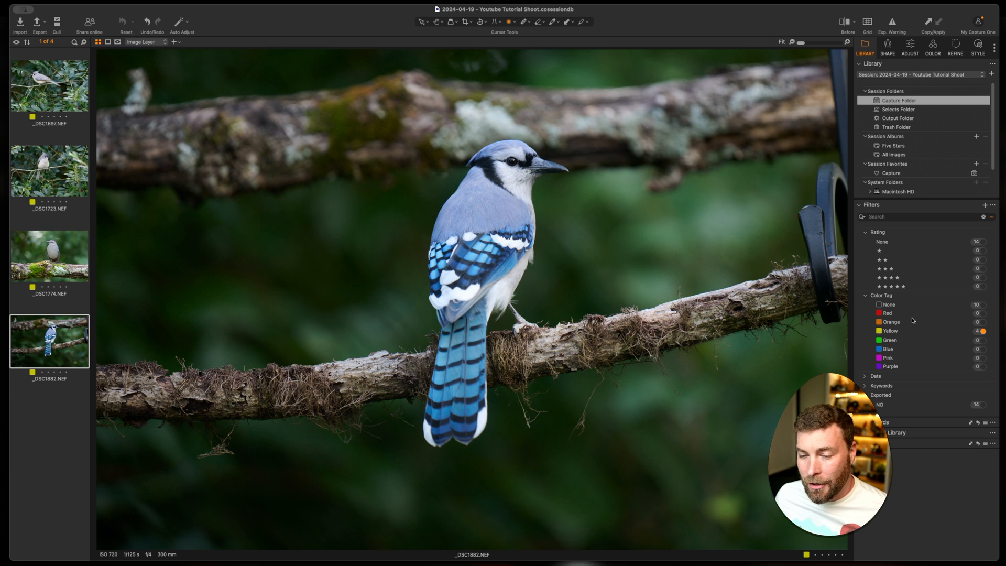
{"action": "left_click", "coordinate": [66, 273]}
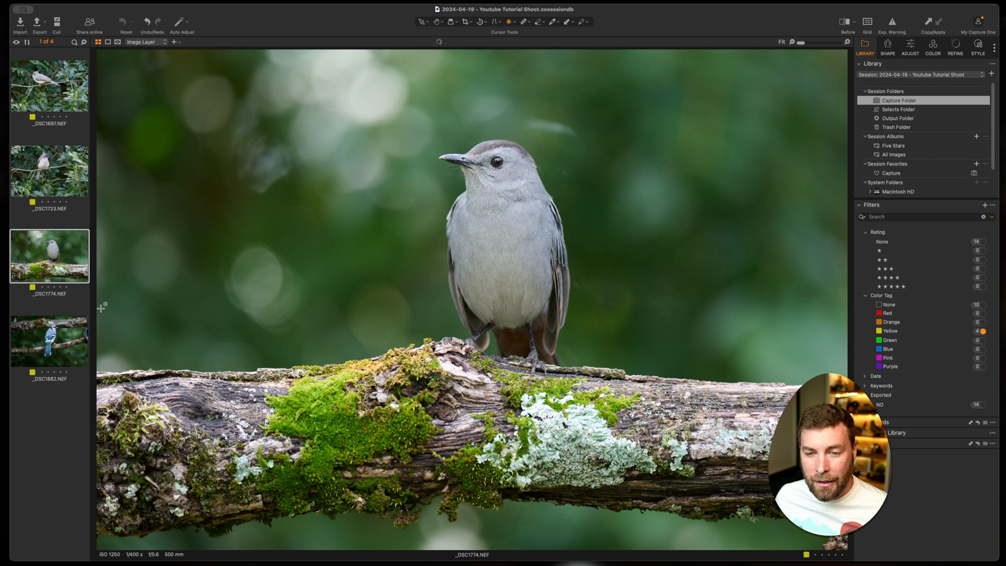
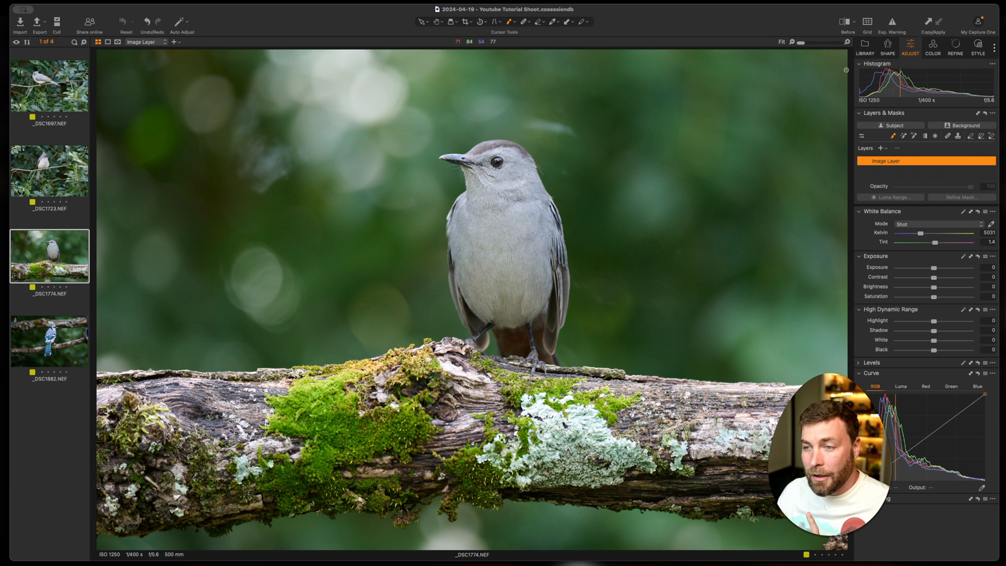
Step: Try a tiny crop of about 1312 × 875 px on _DSC1774.NEF, shift it across the background, and undo it
{"action": "left_click", "coordinate": [465, 22]}
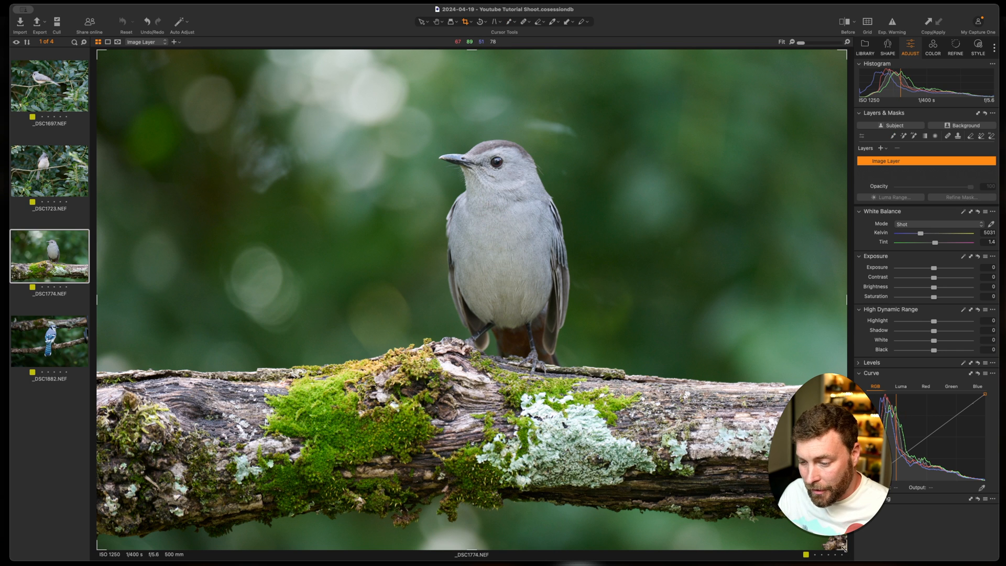
{"action": "left_click_drag", "start_coordinate": [842, 547], "coordinate": [197, 127]}
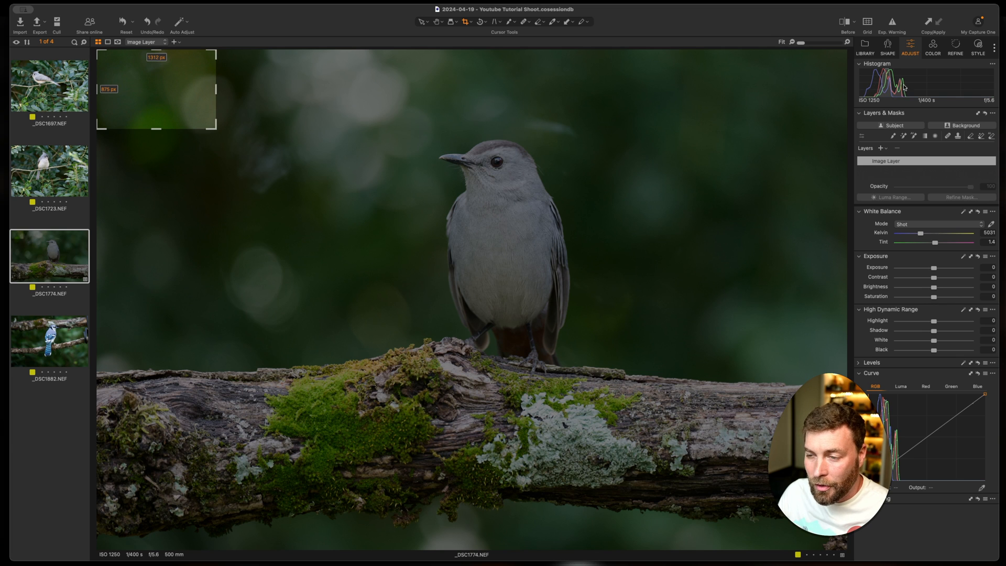
{"action": "left_click_drag", "start_coordinate": [147, 92], "coordinate": [334, 101]}
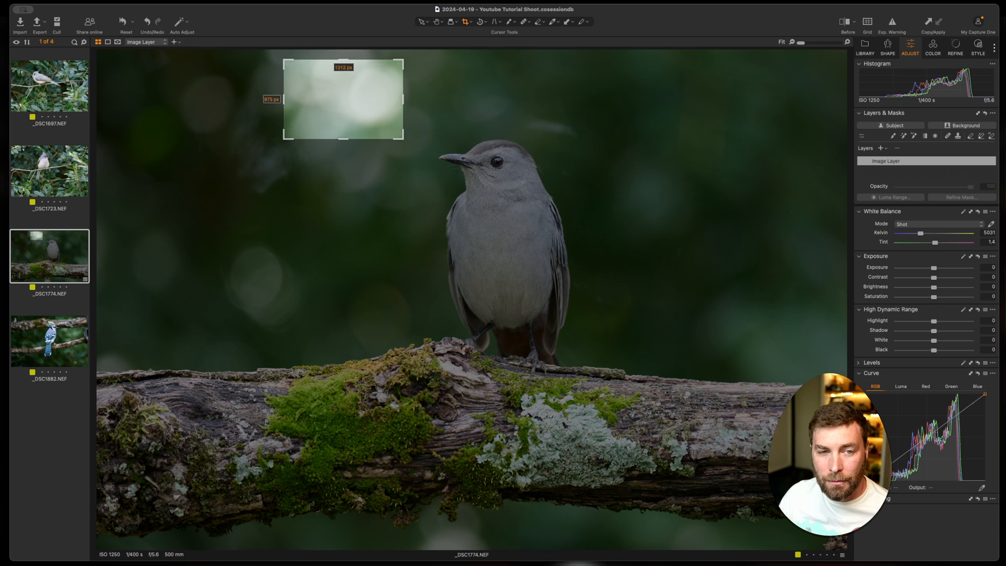
{"action": "left_click", "coordinate": [138, 1]}
{"action": "left_click", "coordinate": [148, 12]}
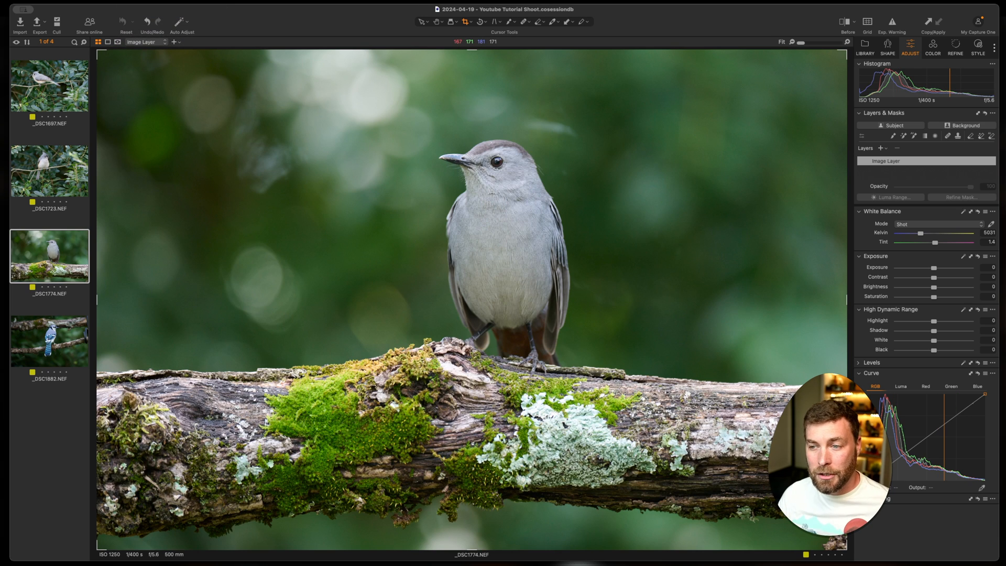
Step: Show the shape adjustments and set the crop ratio to Original
{"action": "left_click", "coordinate": [892, 48]}
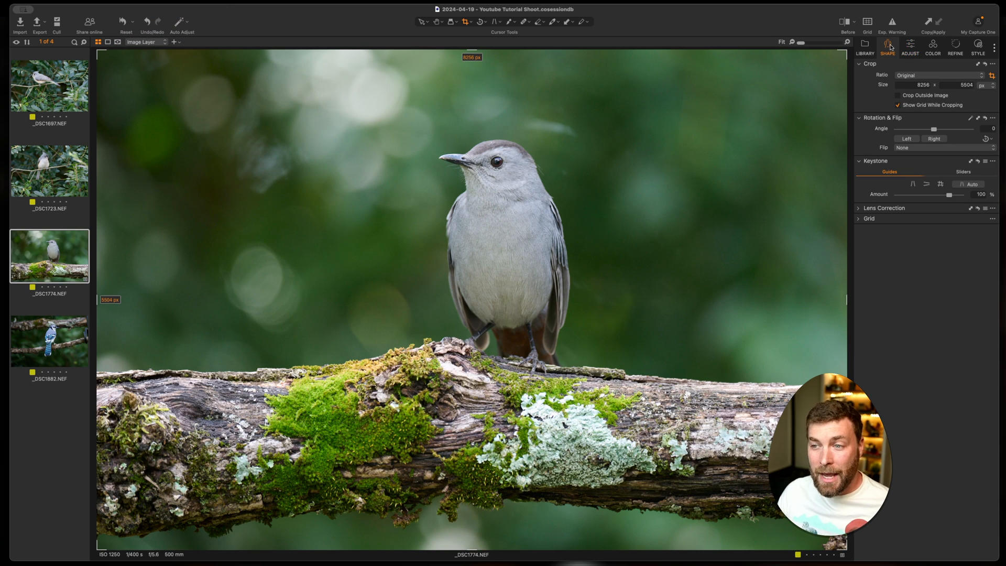
{"action": "left_click", "coordinate": [908, 75]}
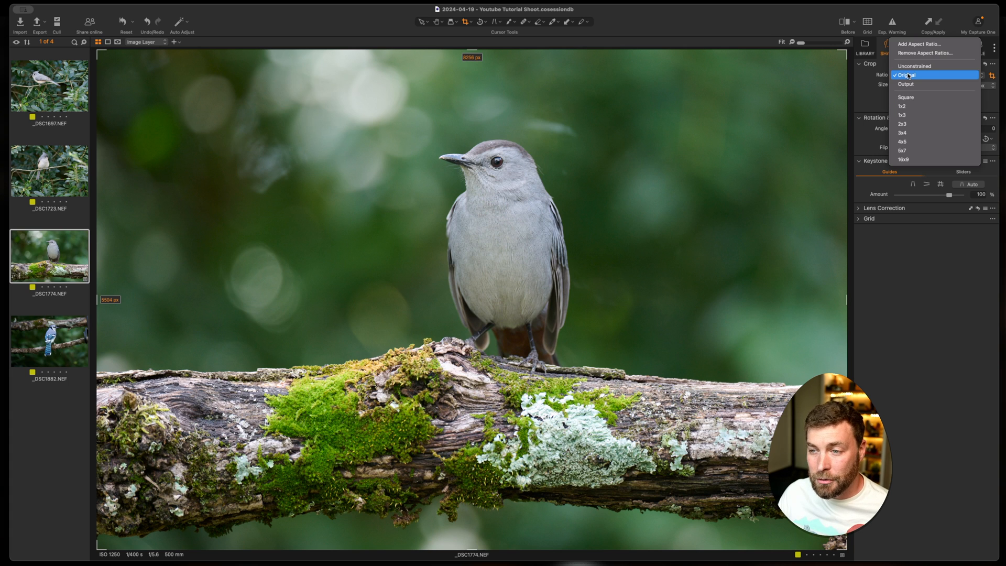
{"action": "left_click", "coordinate": [918, 74]}
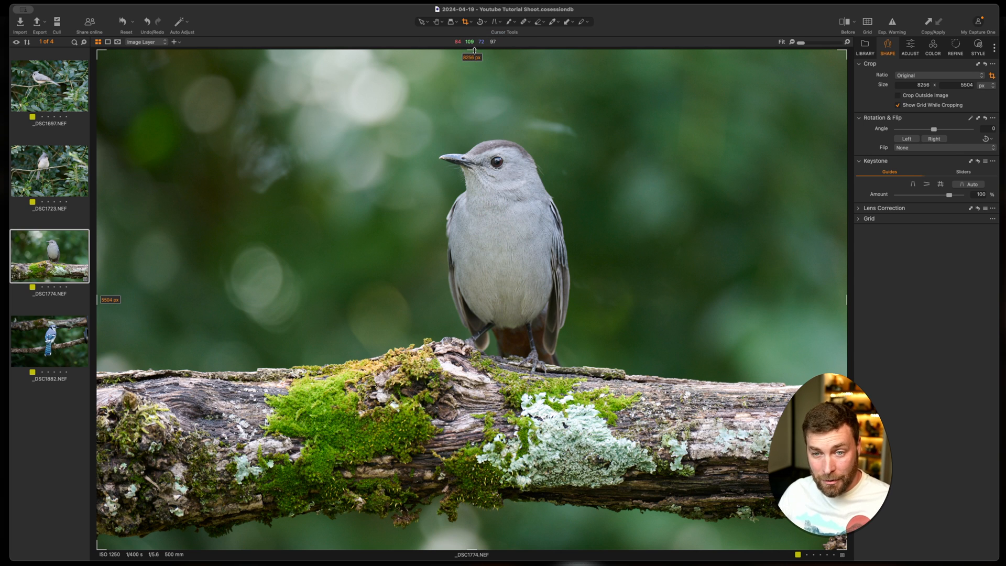
Step: Crop _DSC1774.NEF to about 6279 × 4186 px around the bird, reposition the frame, and compare the cropped result with the full image
{"action": "left_click_drag", "start_coordinate": [474, 50], "coordinate": [474, 206]}
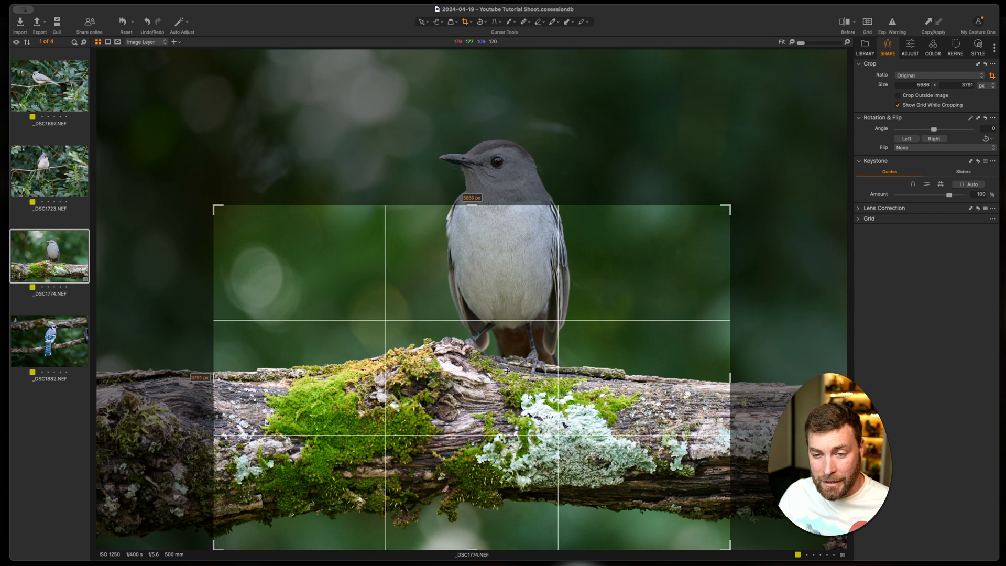
{"action": "left_click_drag", "start_coordinate": [506, 370], "coordinate": [523, 264]}
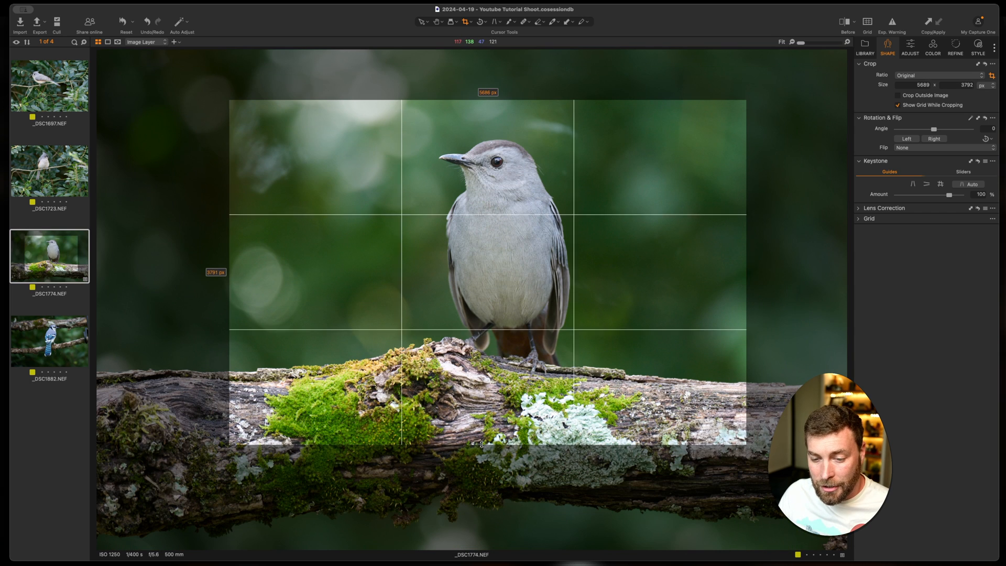
{"action": "left_click_drag", "start_coordinate": [482, 445], "coordinate": [482, 481]}
{"action": "left_click_drag", "start_coordinate": [489, 444], "coordinate": [488, 407]}
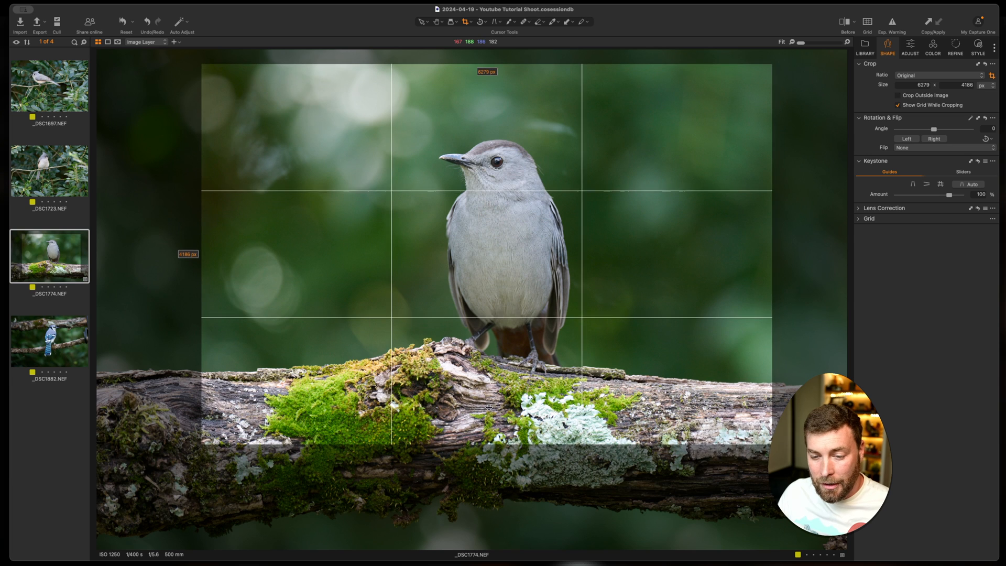
{"action": "left_click_drag", "start_coordinate": [599, 366], "coordinate": [605, 365]}
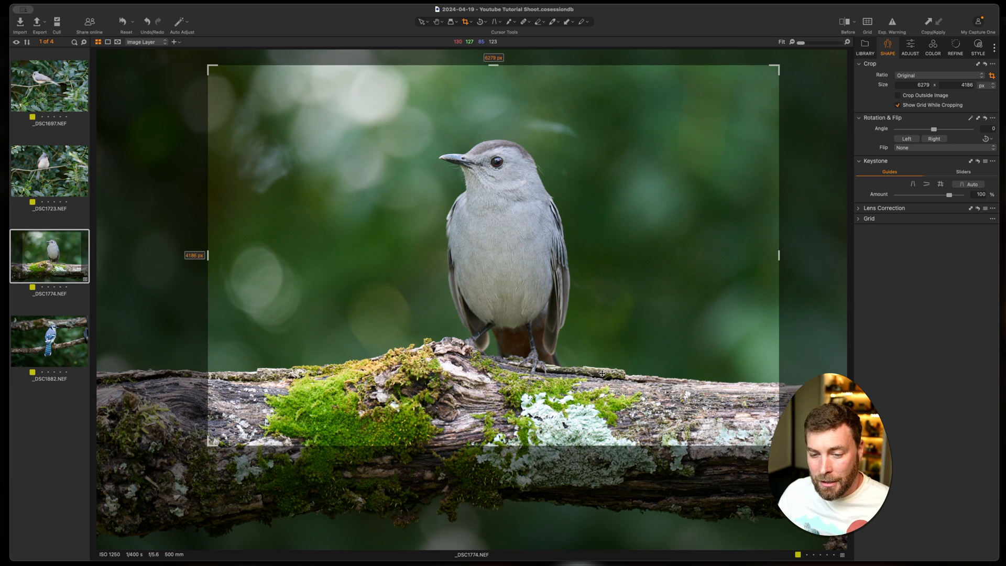
{"action": "key", "text": "h"}
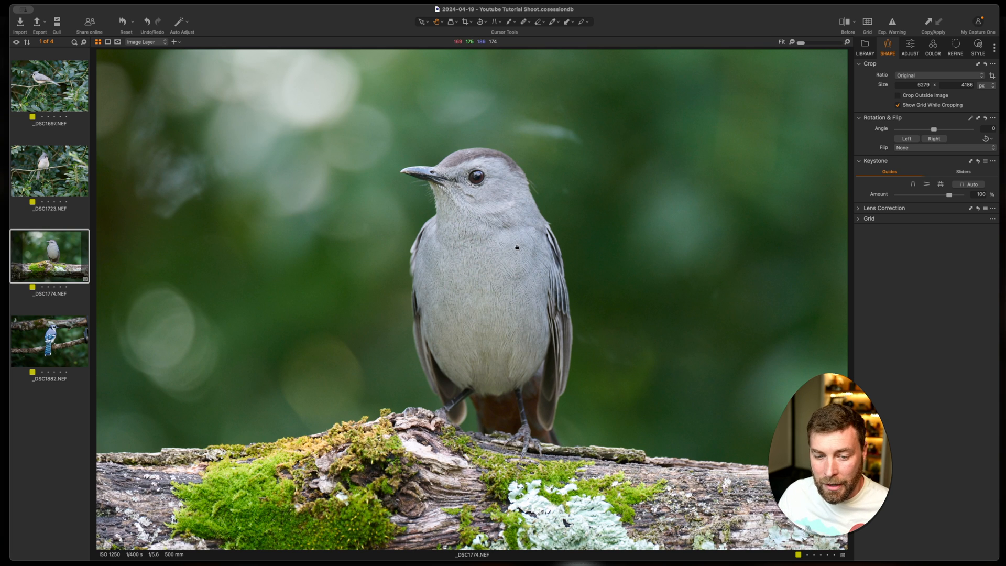
{"action": "key", "text": "c"}
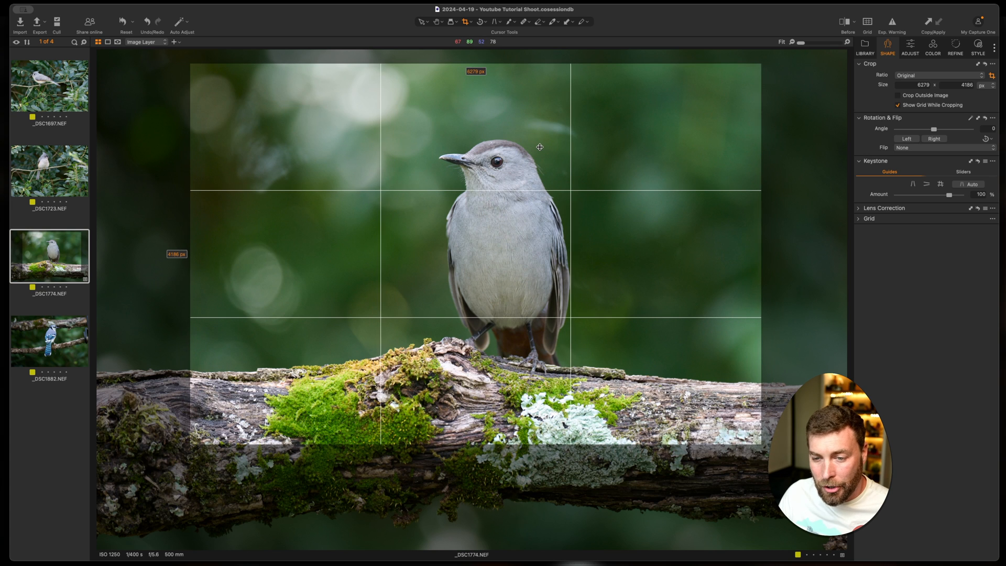
{"action": "key", "text": "h"}
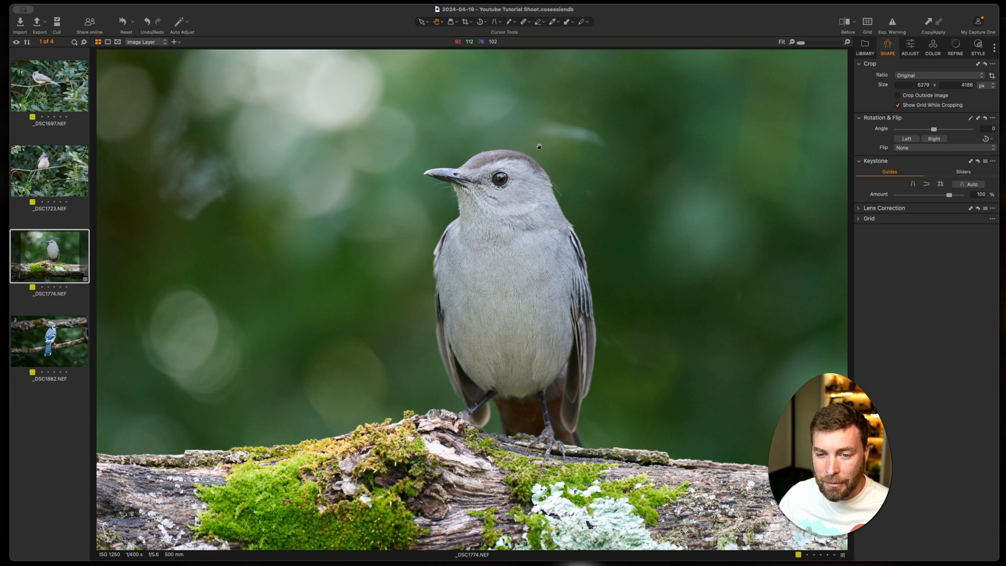
Step: Try a Square crop ratio on the bird image and preview the cropped result
{"action": "left_click", "coordinate": [471, 24]}
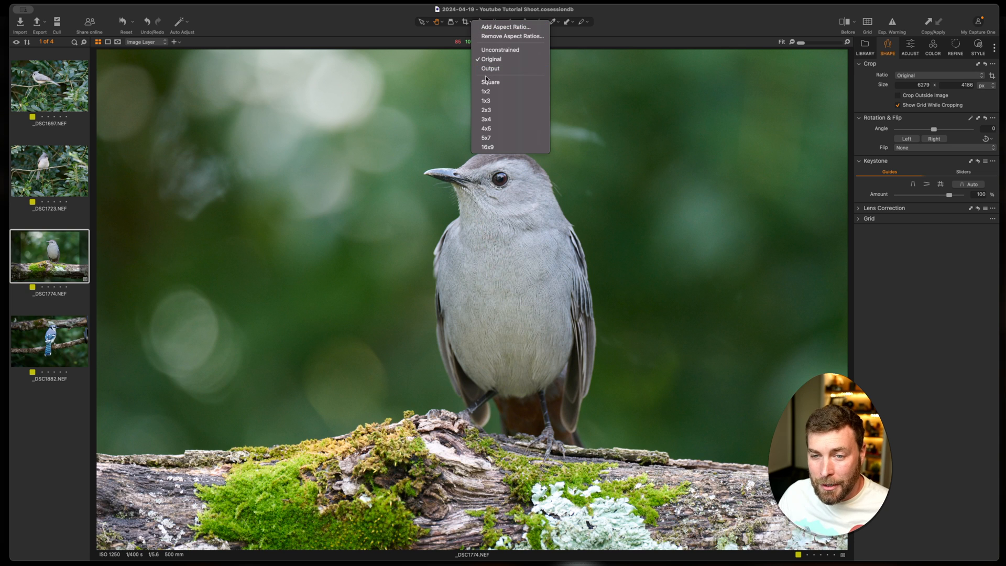
{"action": "left_click", "coordinate": [471, 23]}
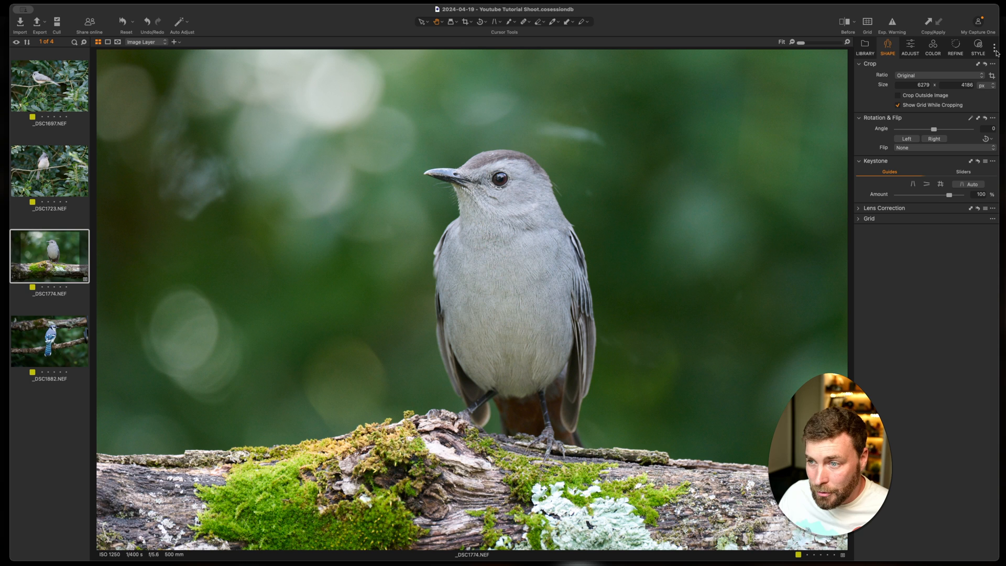
{"action": "left_click", "coordinate": [913, 75]}
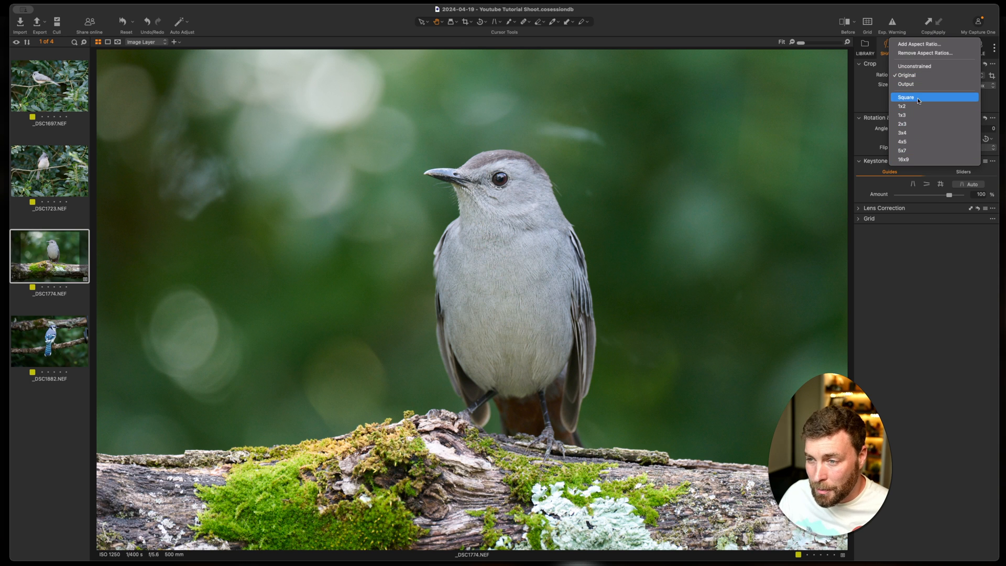
{"action": "left_click", "coordinate": [916, 98]}
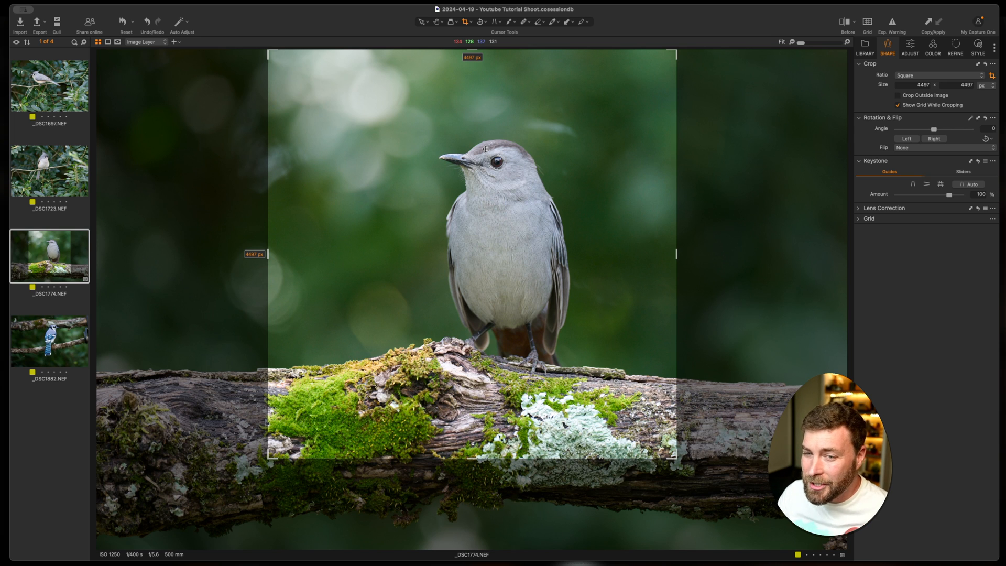
{"action": "key", "text": "h"}
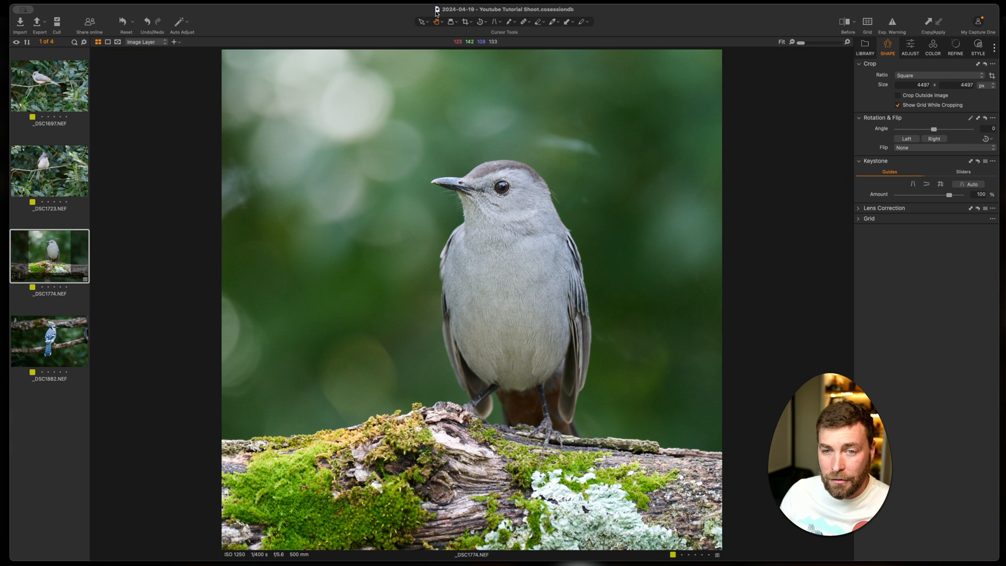
{"action": "left_click", "coordinate": [464, 22]}
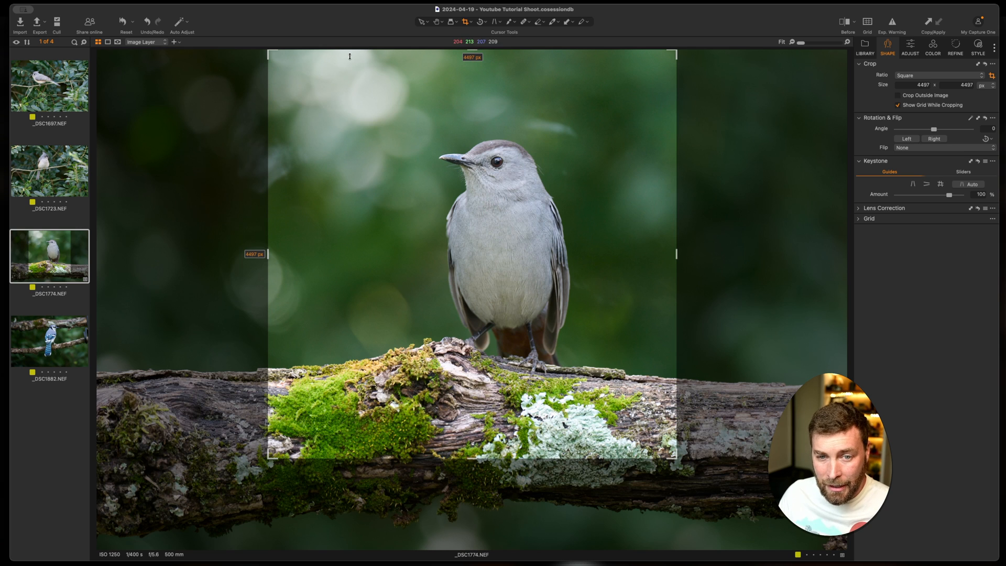
{"action": "key", "text": "h"}
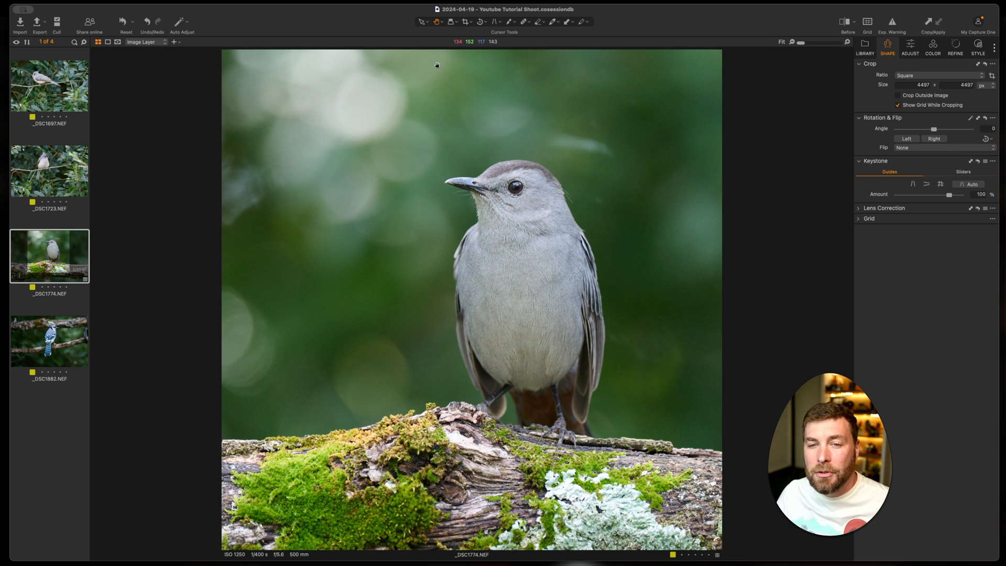
Step: Set the crop ratio to 3x4, shrink the crop to about 3118 × 4157 px around the bird, and preview the result
{"action": "left_click", "coordinate": [470, 24]}
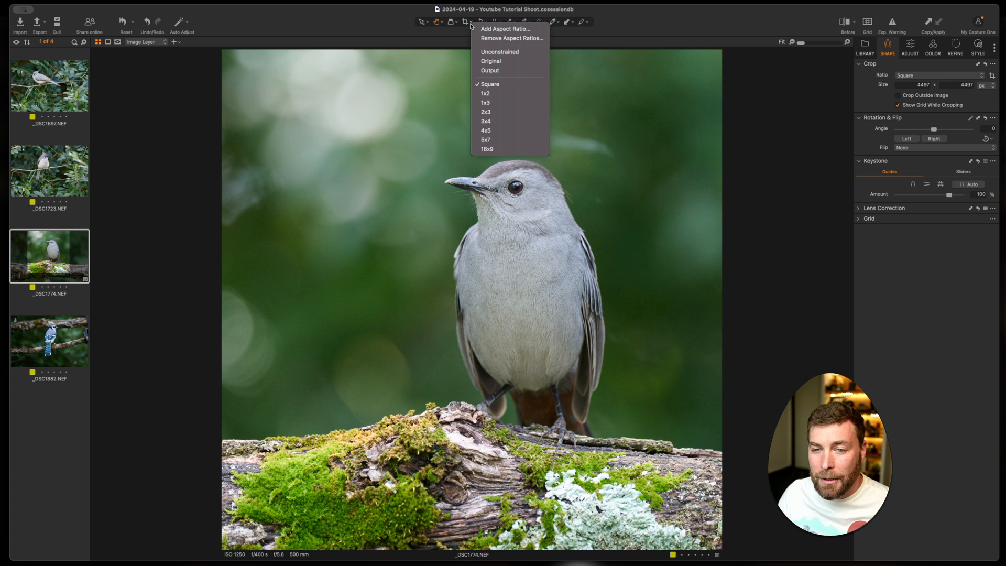
{"action": "left_click", "coordinate": [486, 121]}
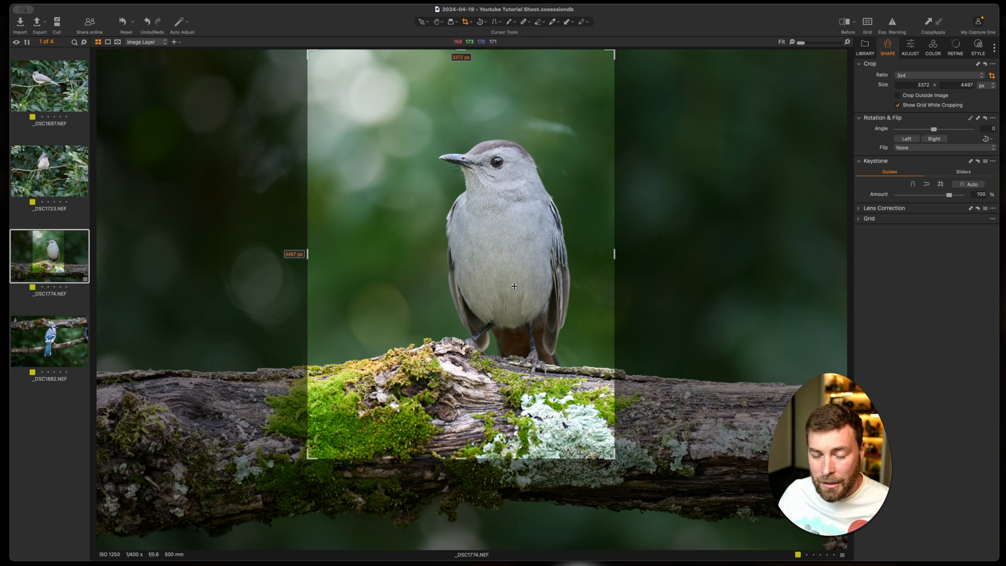
{"action": "left_click_drag", "start_coordinate": [608, 457], "coordinate": [589, 426]}
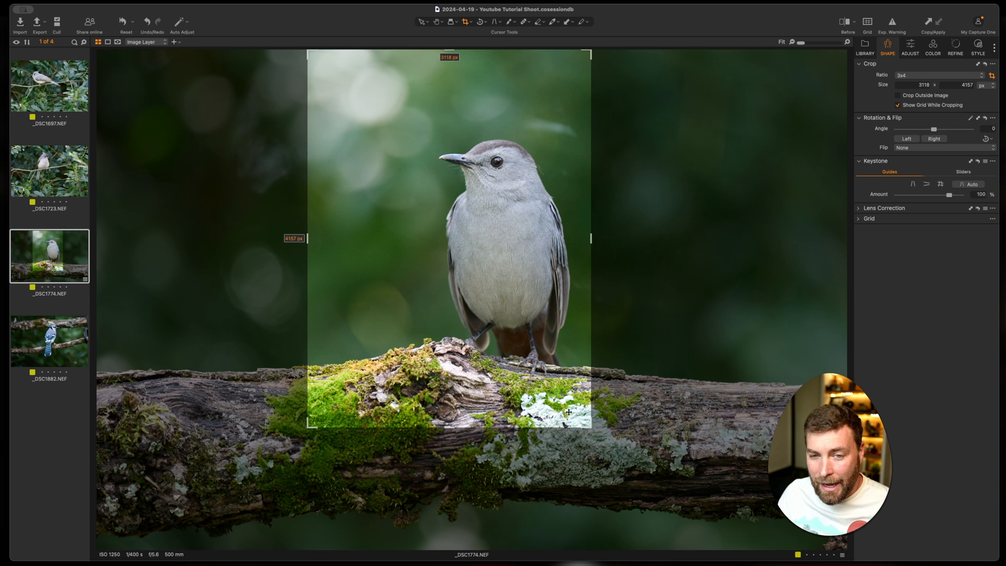
{"action": "left_click_drag", "start_coordinate": [486, 346], "coordinate": [482, 340]}
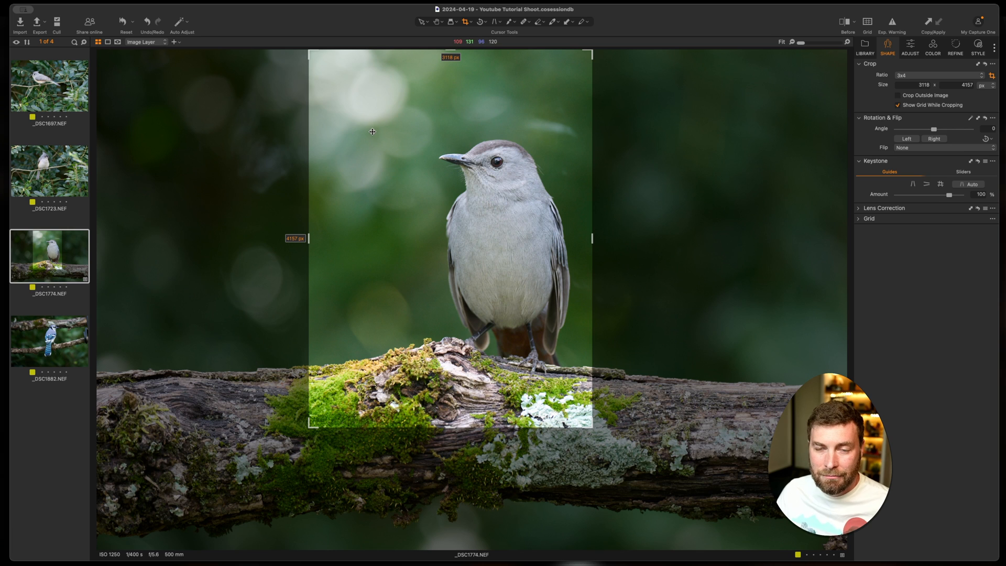
{"action": "left_click_drag", "start_coordinate": [492, 164], "coordinate": [492, 167]}
{"action": "left_click_drag", "start_coordinate": [493, 103], "coordinate": [495, 79]}
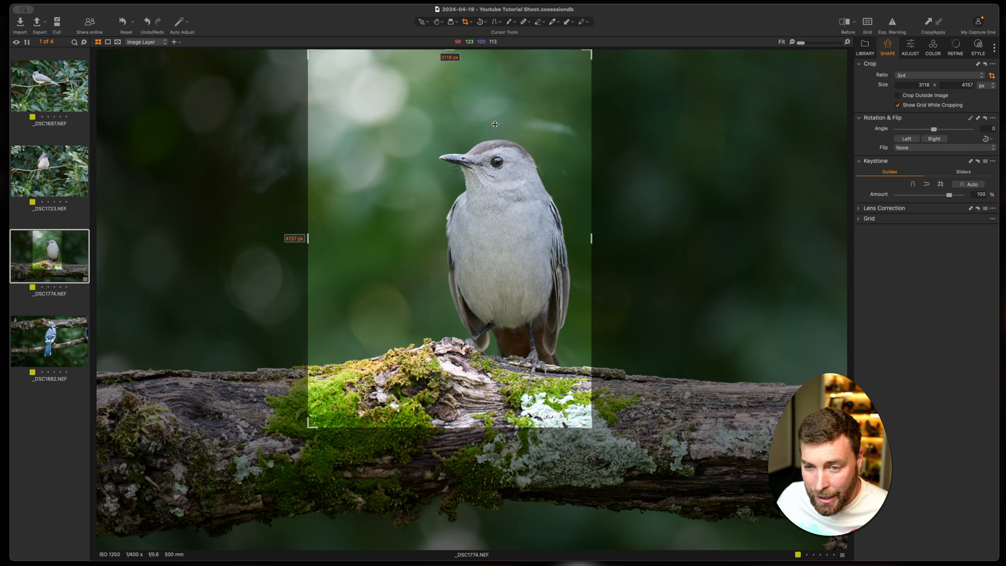
{"action": "left_click_drag", "start_coordinate": [496, 188], "coordinate": [496, 188]}
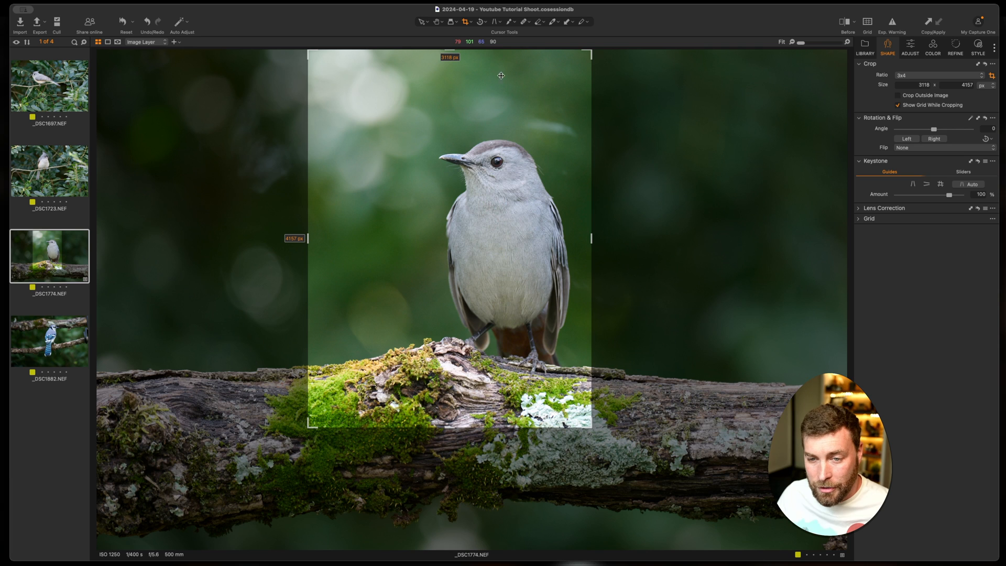
{"action": "left_click_drag", "start_coordinate": [499, 70], "coordinate": [498, 107]}
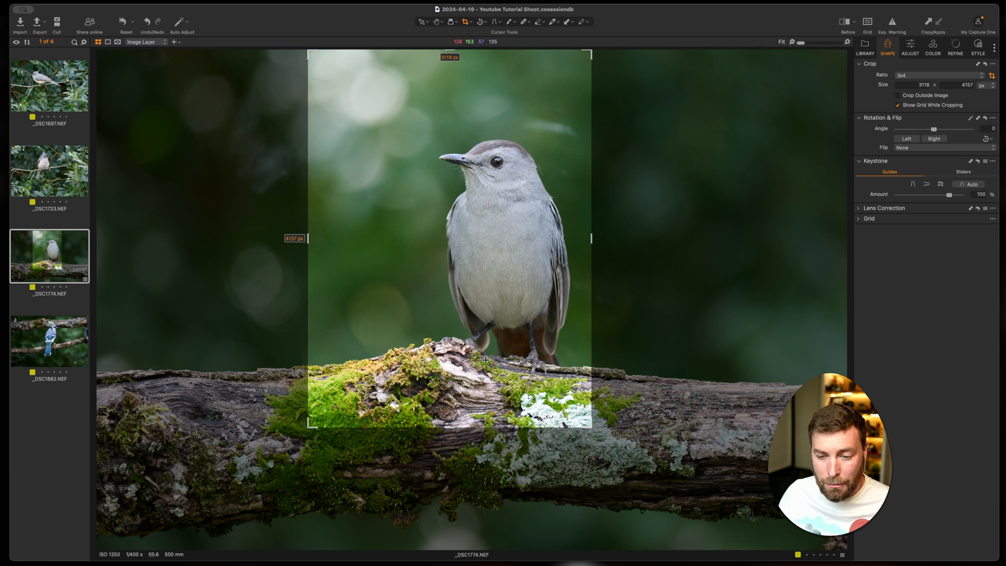
{"action": "key", "text": "h"}
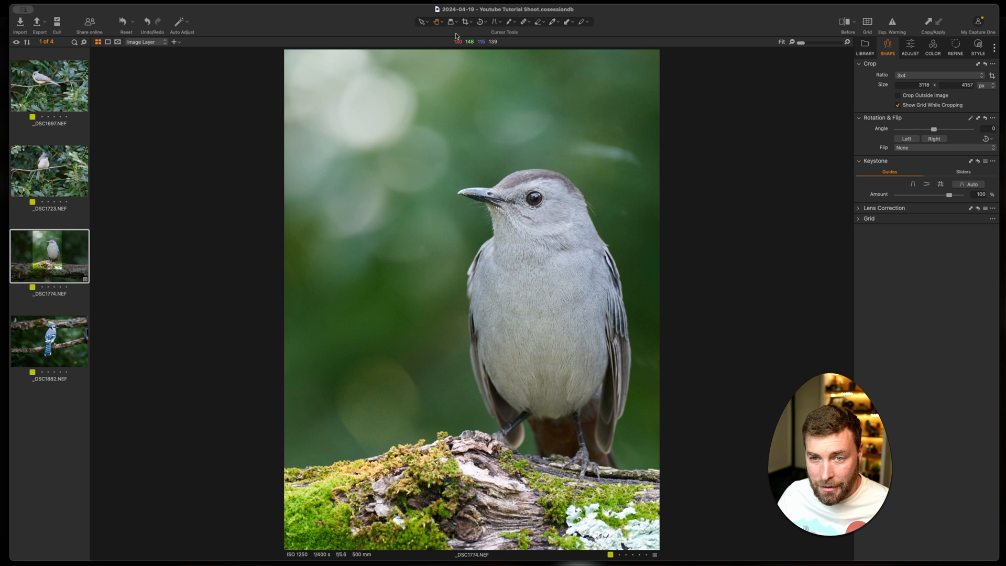
{"action": "left_click", "coordinate": [463, 22]}
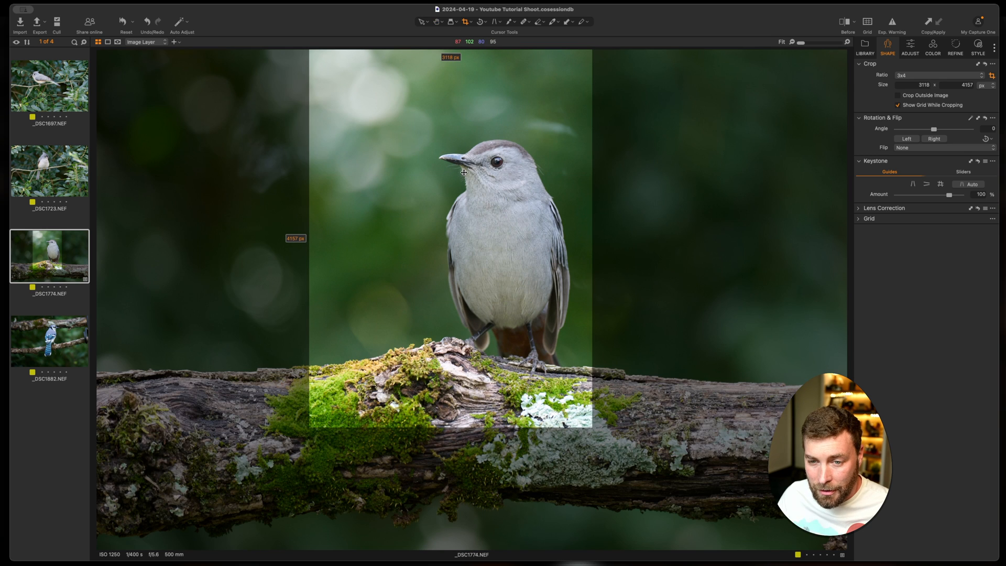
{"action": "key", "text": "h"}
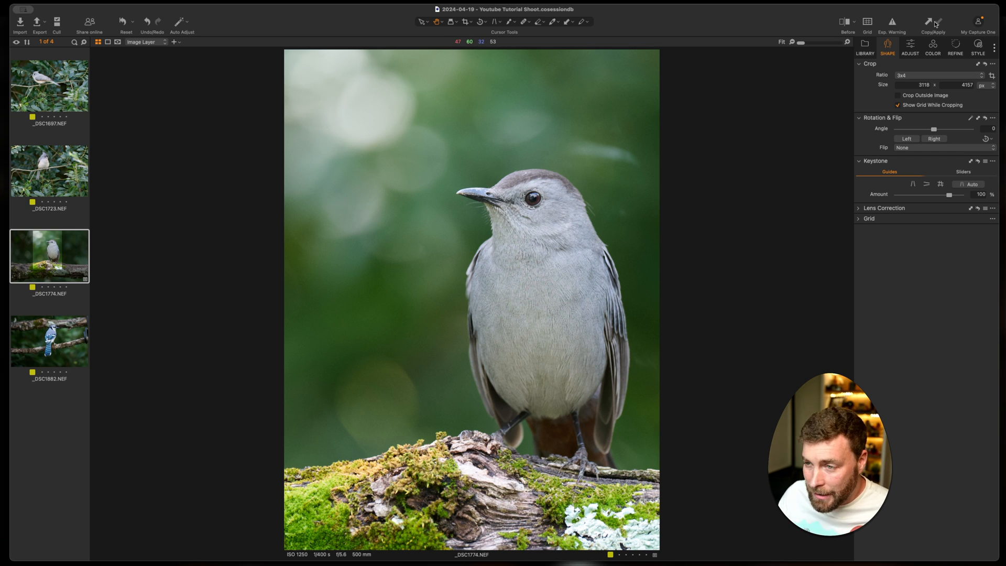
Step: Add a filled adjustment layer named "Global Edits" and check its mask coverage
{"action": "left_click", "coordinate": [911, 47]}
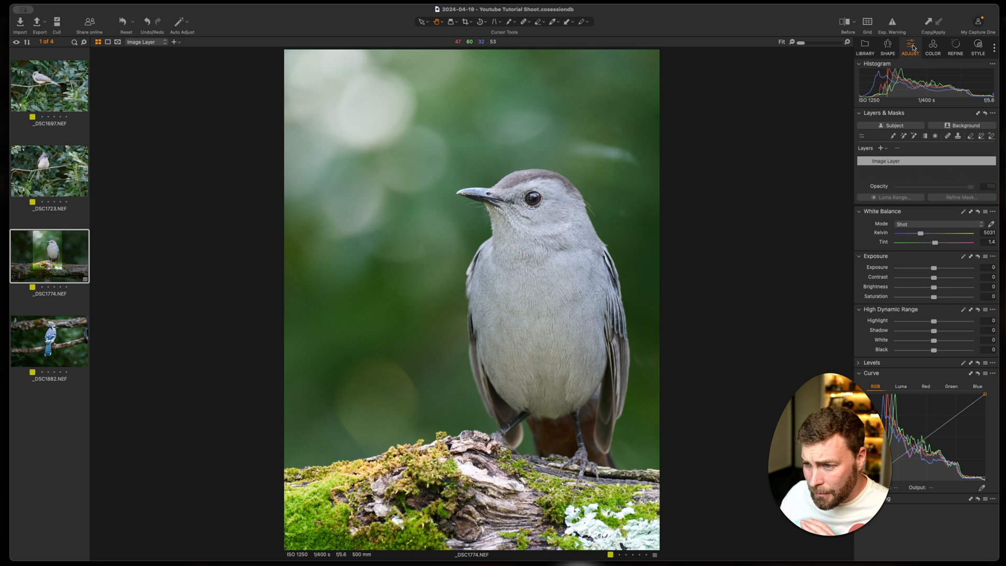
{"action": "left_click", "coordinate": [884, 149]}
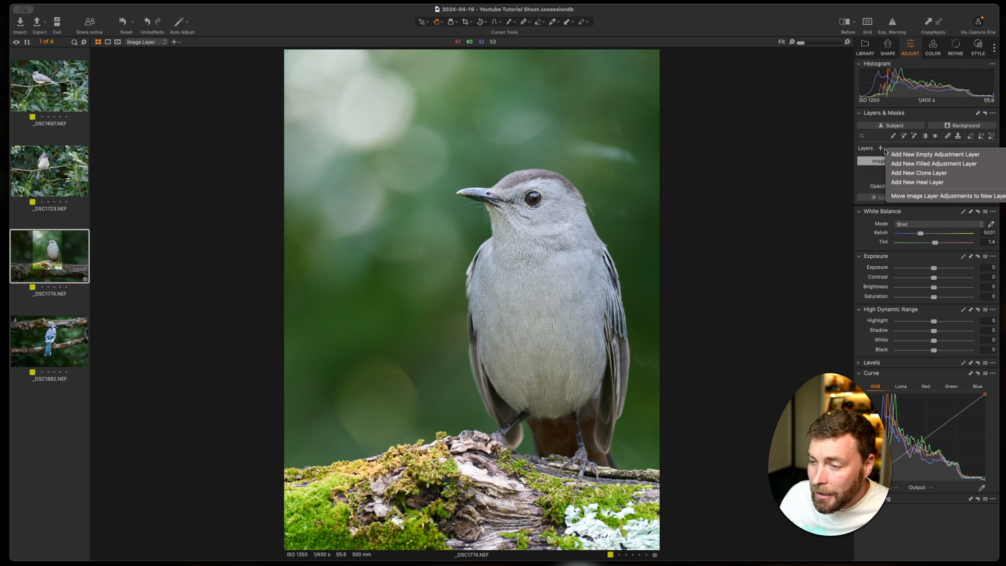
{"action": "left_click", "coordinate": [884, 151]}
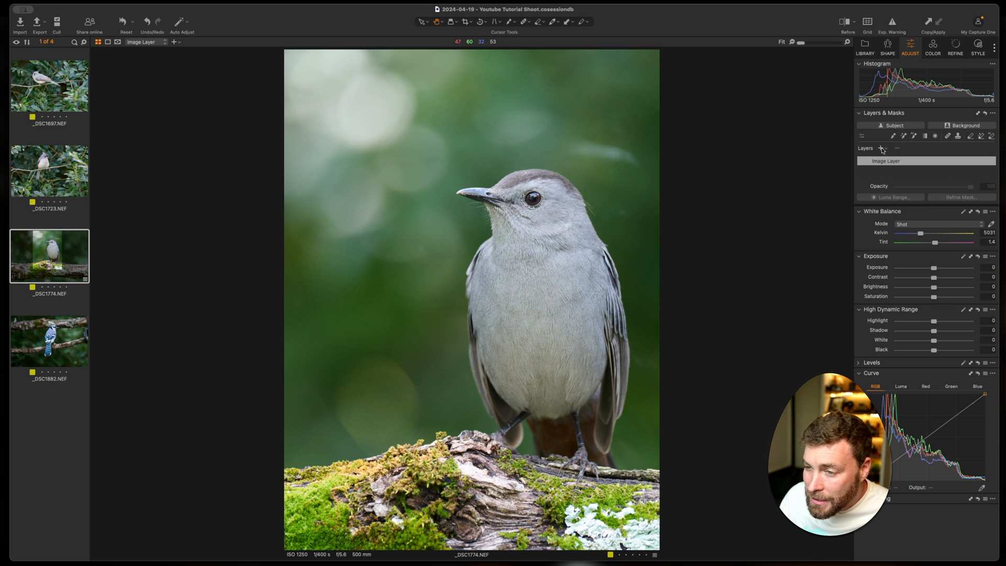
{"action": "left_click", "coordinate": [881, 150]}
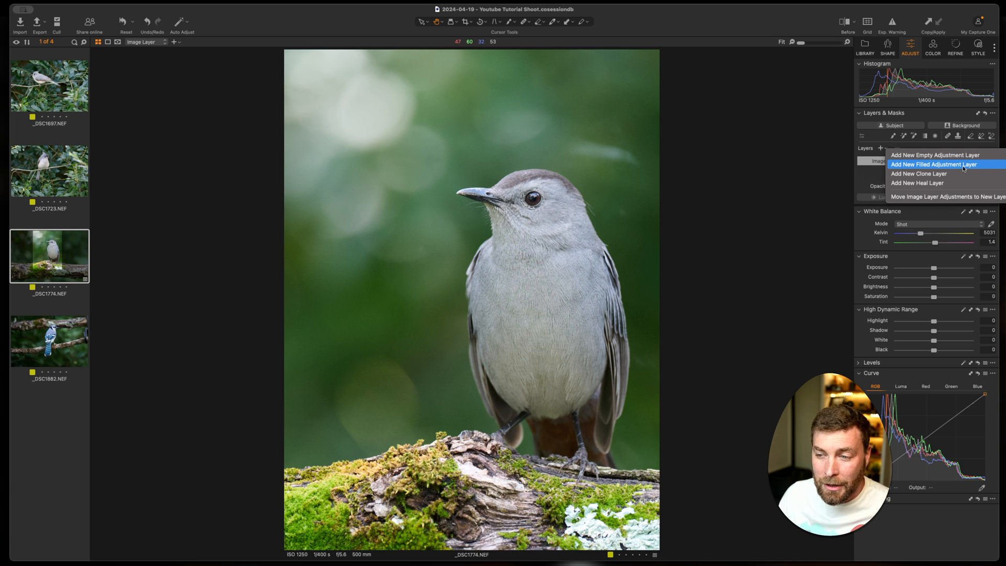
{"action": "left_click", "coordinate": [911, 165]}
{"action": "double_click", "coordinate": [887, 159]}
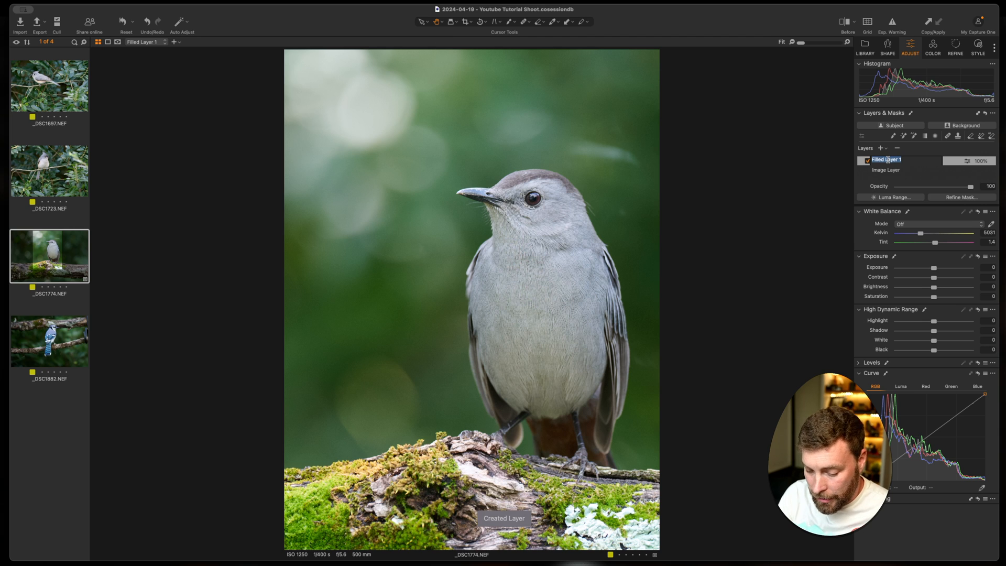
{"action": "type", "text": "Global Edits"}
{"action": "key", "text": "Return"}
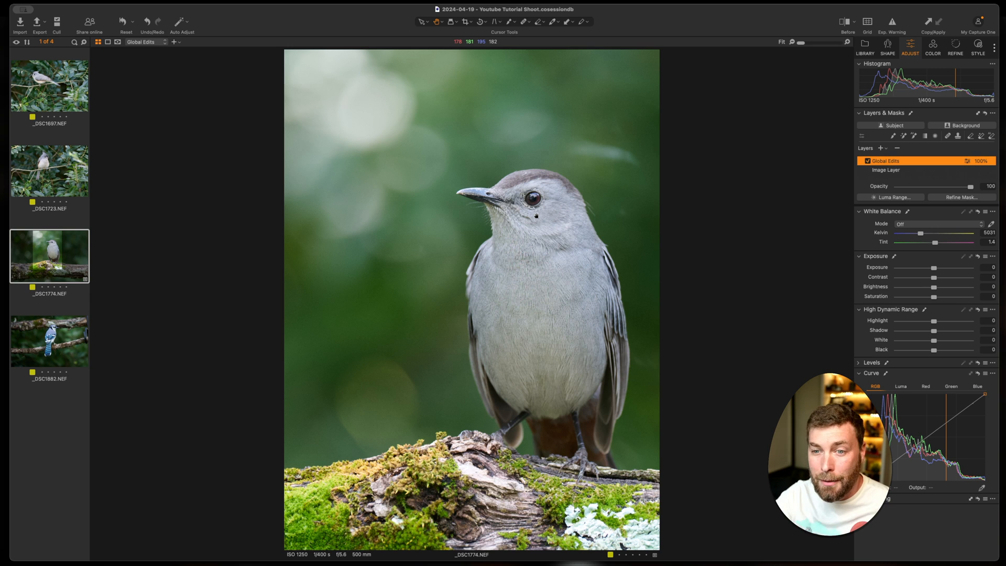
{"action": "key", "text": "m"}
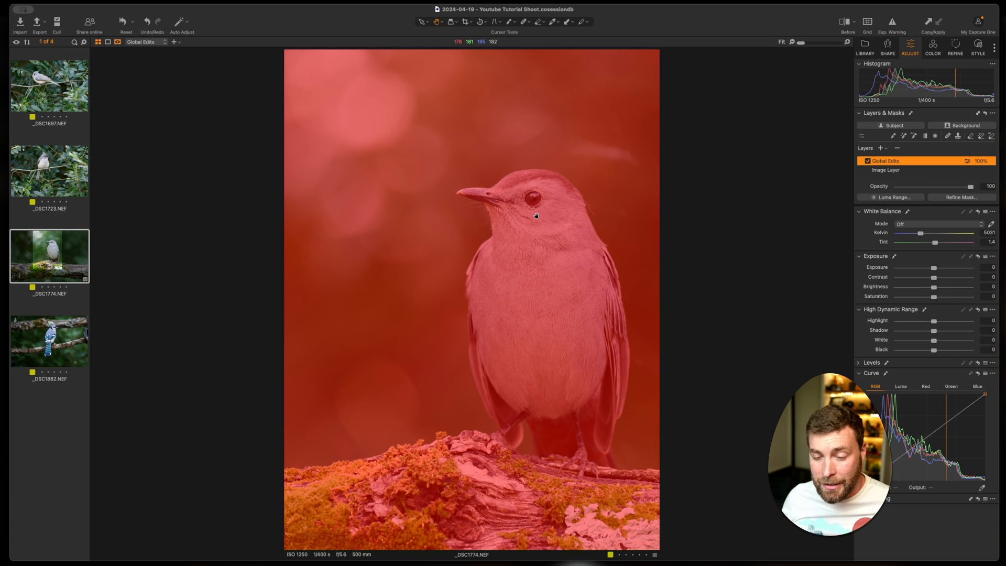
{"action": "key", "text": "m"}
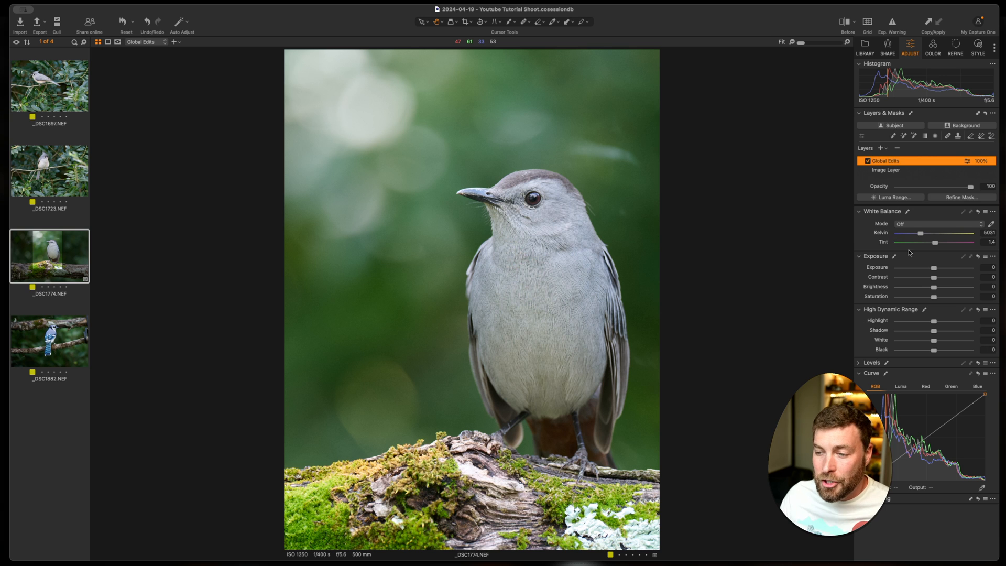
Step: Raise the exposure of the Global Edits layer to 0.51
{"action": "left_click_drag", "start_coordinate": [934, 268], "coordinate": [941, 271]}
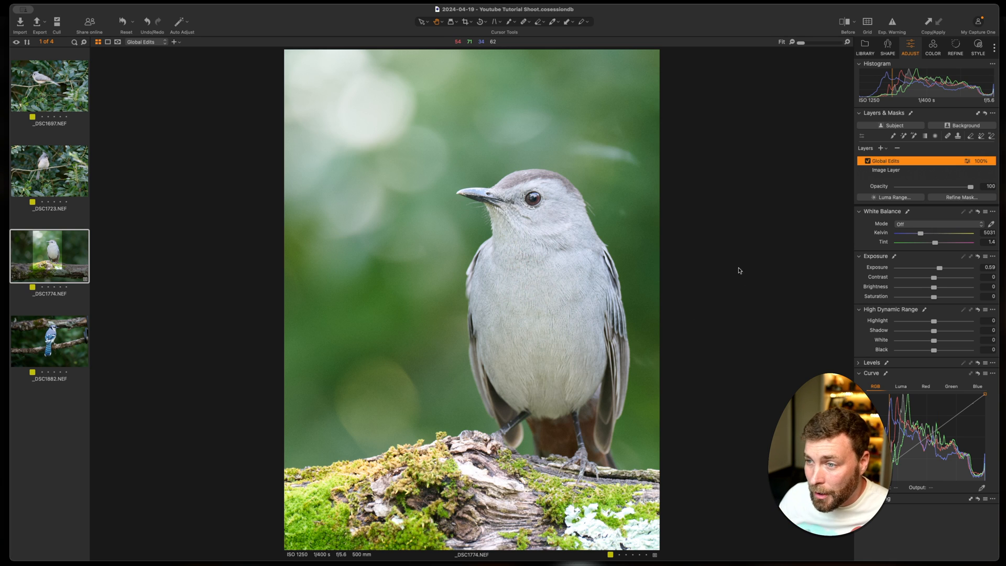
{"action": "left_click_drag", "start_coordinate": [939, 269], "coordinate": [940, 269]}
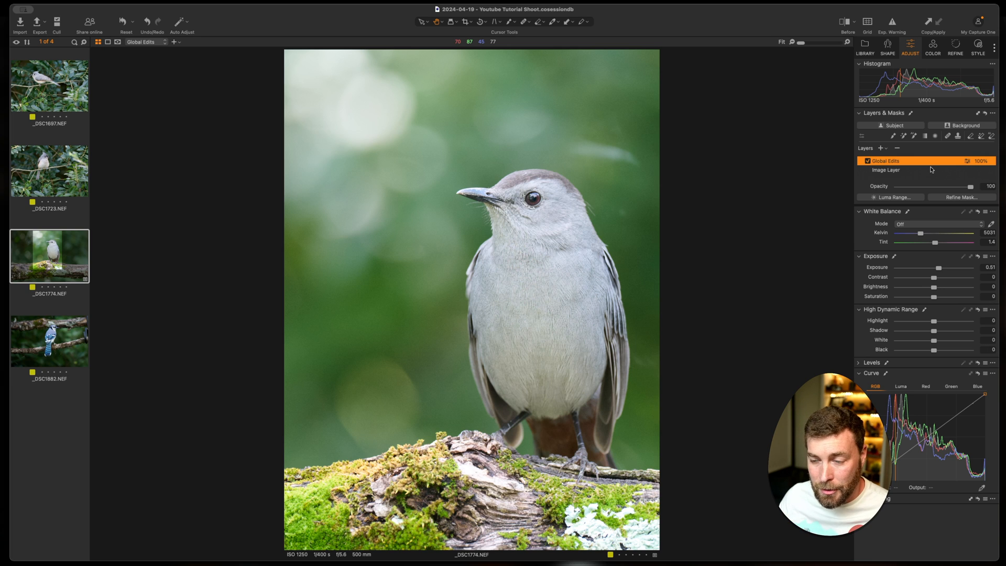
Step: Add a new adjustment layer above Global Edits and name it "Vignette"
{"action": "left_click", "coordinate": [881, 148]}
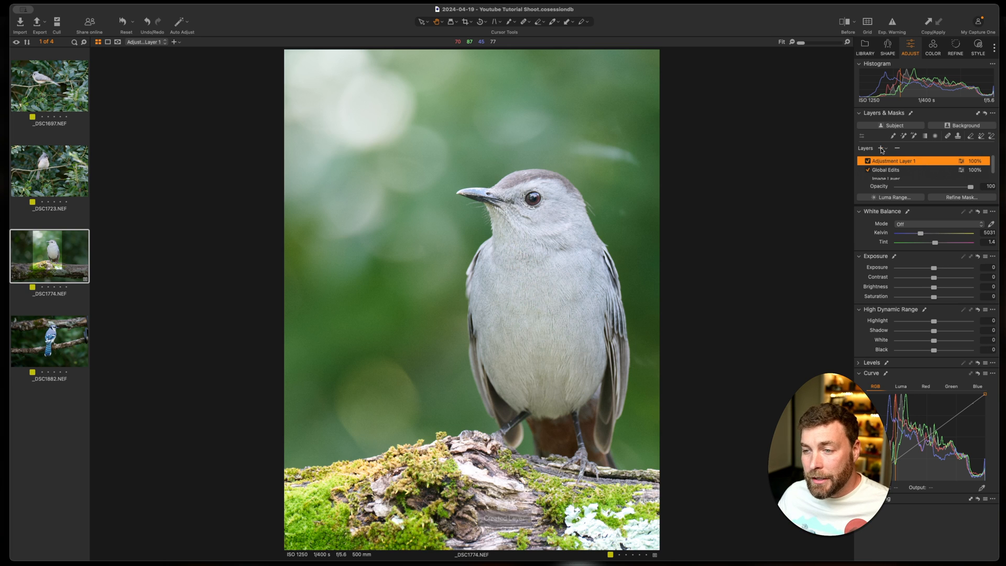
{"action": "double_click", "coordinate": [888, 162]}
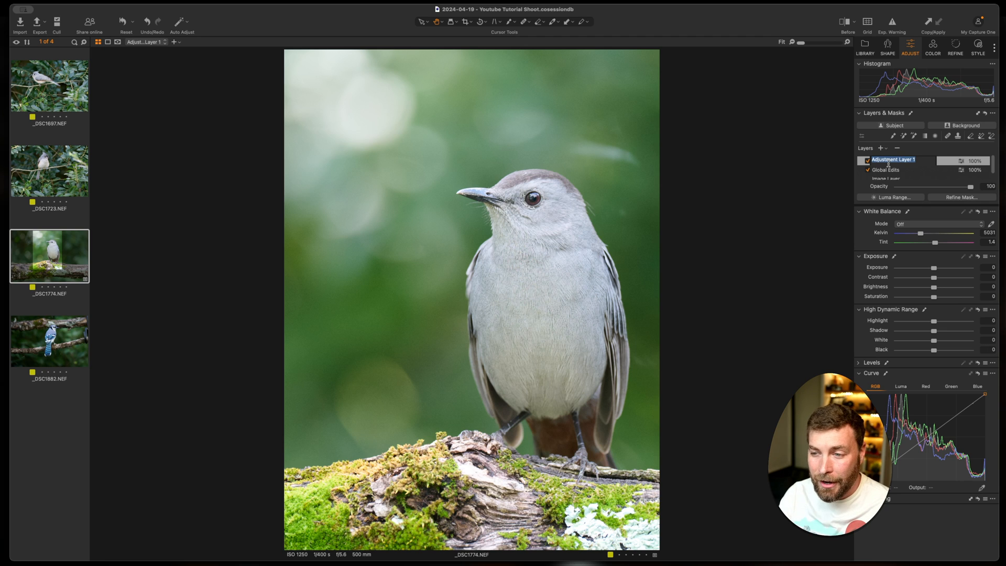
{"action": "type", "text": "Vigne"}
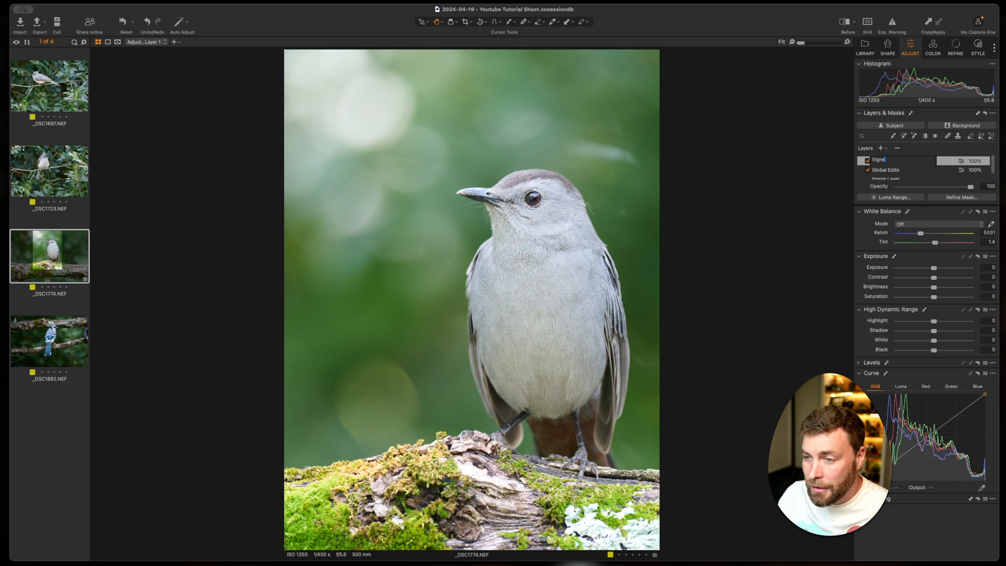
{"action": "type", "text": "tte"}
{"action": "key", "text": "Return"}
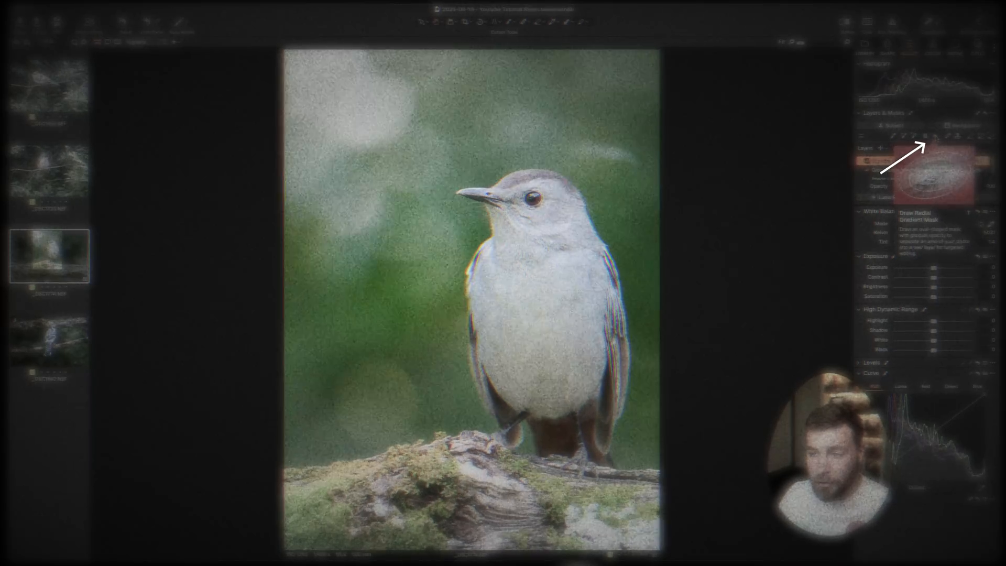
Step: Draw a large radial gradient mask on the Vignette layer, display its overlay, and centre it over the bird's body
{"action": "left_click", "coordinate": [935, 135]}
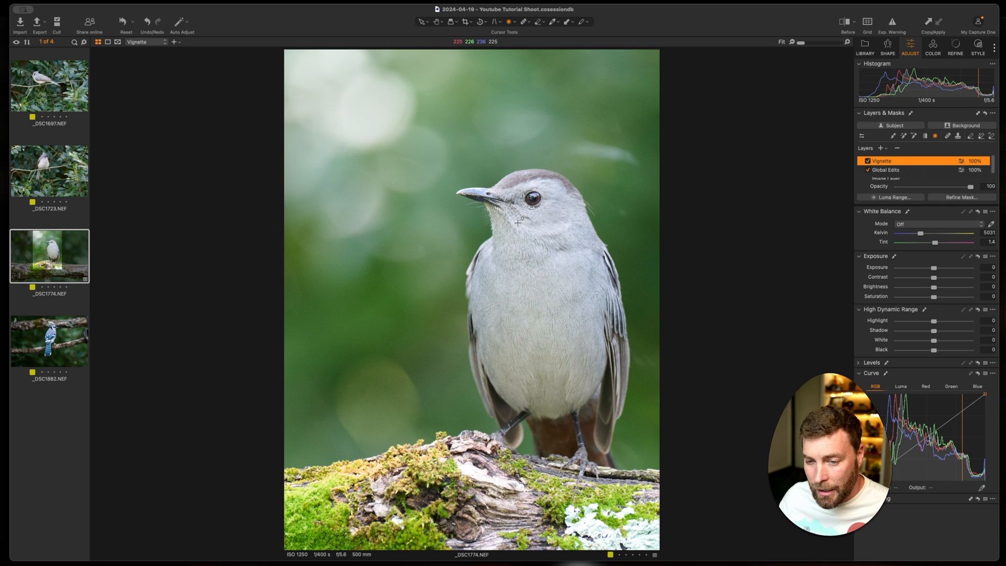
{"action": "left_click_drag", "start_coordinate": [517, 223], "coordinate": [712, 526]}
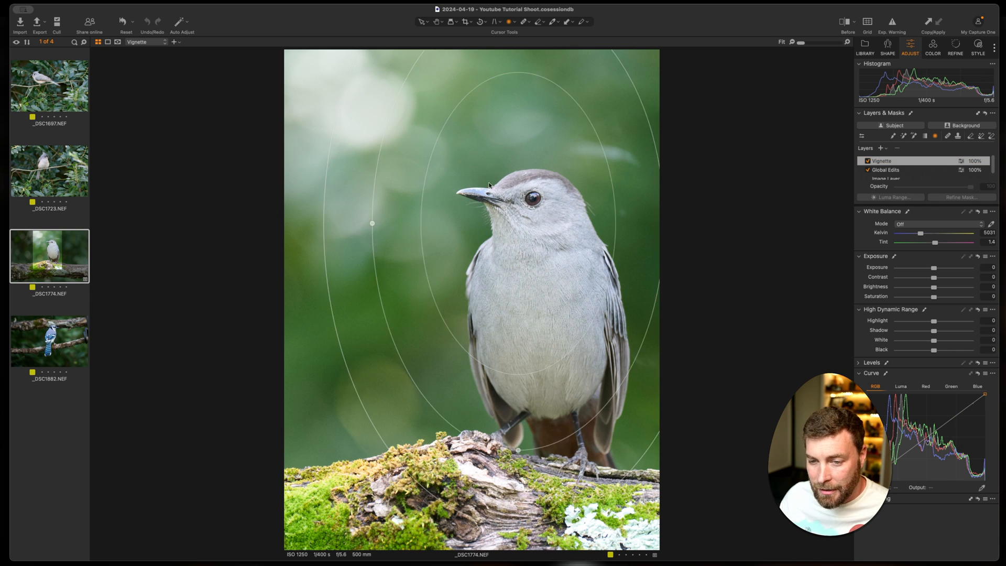
{"action": "left_click_drag", "start_coordinate": [473, 156], "coordinate": [486, 195]}
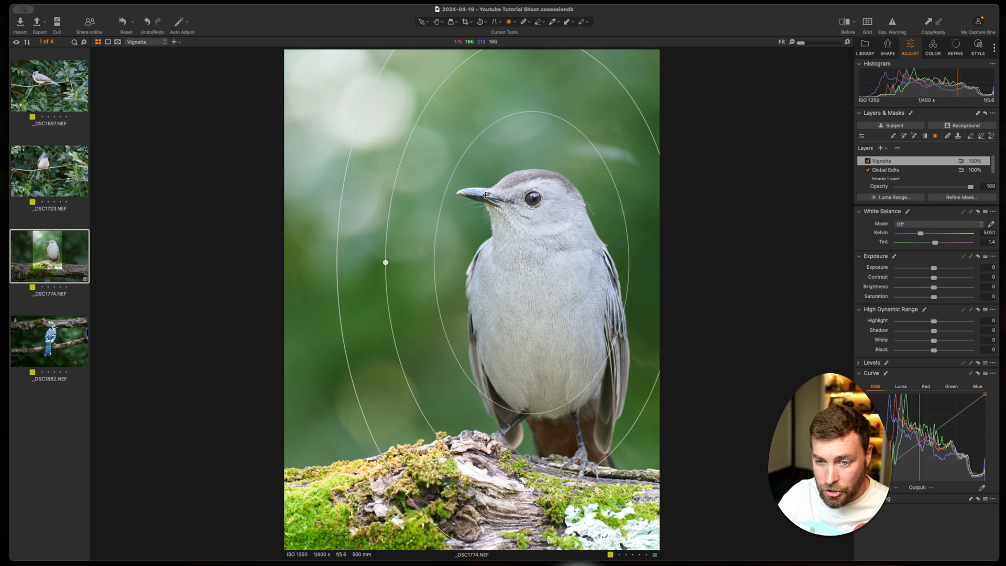
{"action": "key", "text": "m"}
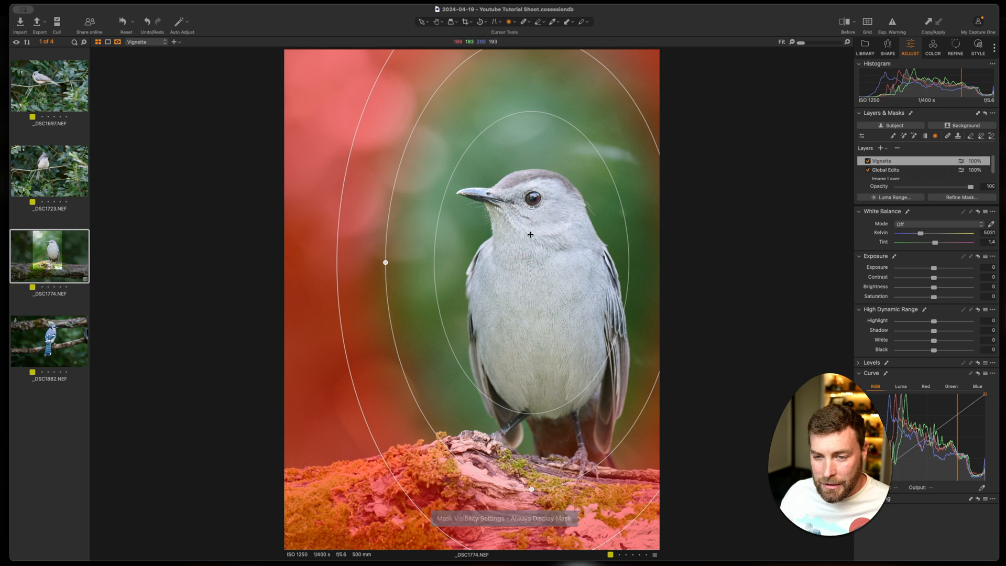
{"action": "left_click_drag", "start_coordinate": [531, 225], "coordinate": [528, 253]}
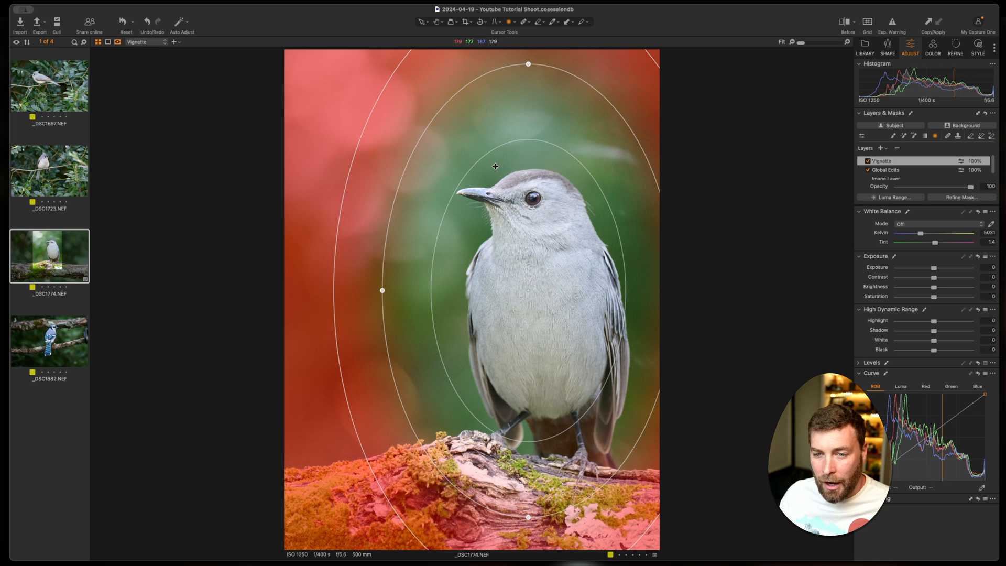
Step: Adjust the radial mask's inner and outer ellipses, trying a tight feather before setting a wide, soft falloff around the bird
{"action": "left_click_drag", "start_coordinate": [481, 161], "coordinate": [425, 159]}
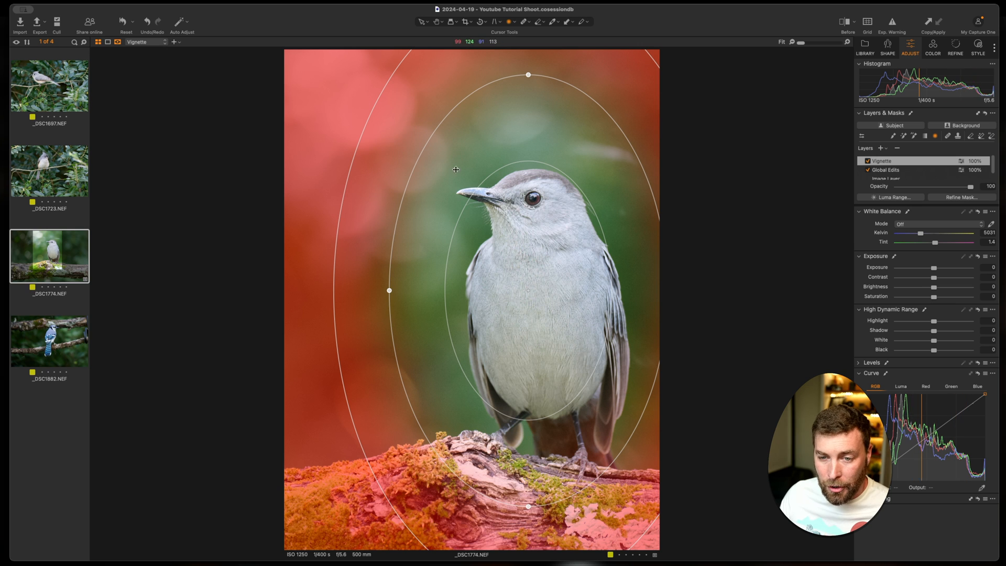
{"action": "left_click_drag", "start_coordinate": [370, 121], "coordinate": [454, 193]}
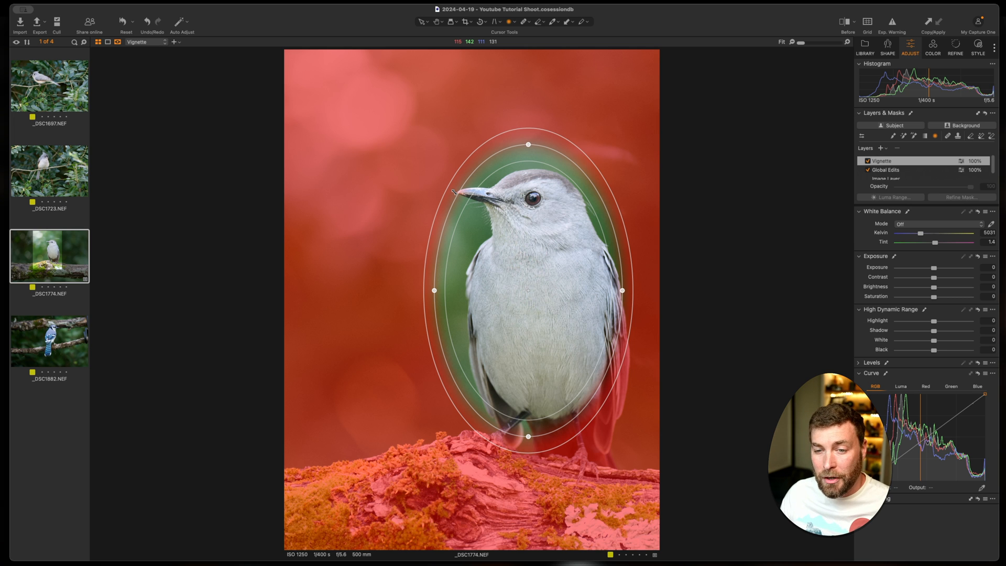
{"action": "left_click_drag", "start_coordinate": [453, 192], "coordinate": [288, 122]}
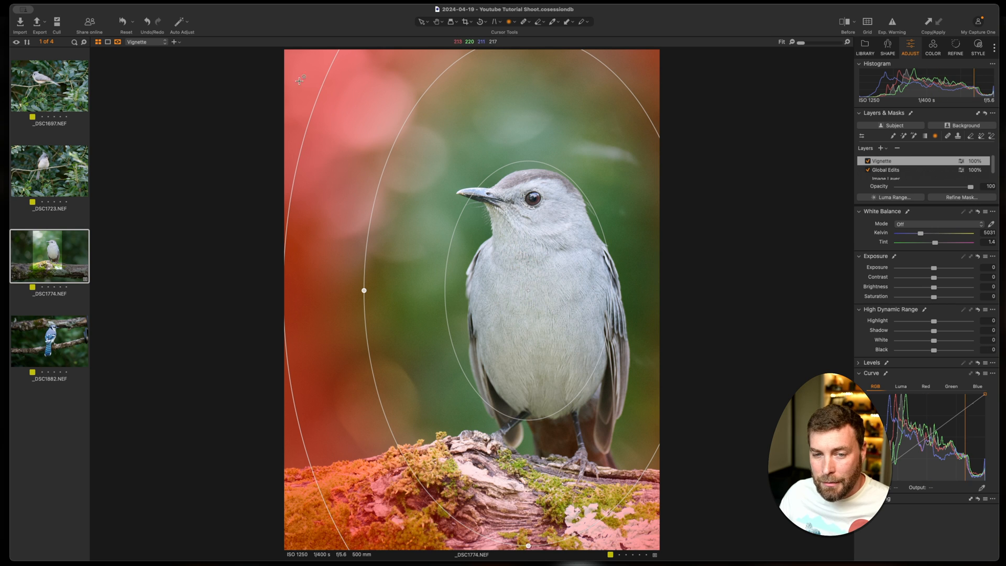
{"action": "left_click_drag", "start_coordinate": [321, 92], "coordinate": [338, 107]}
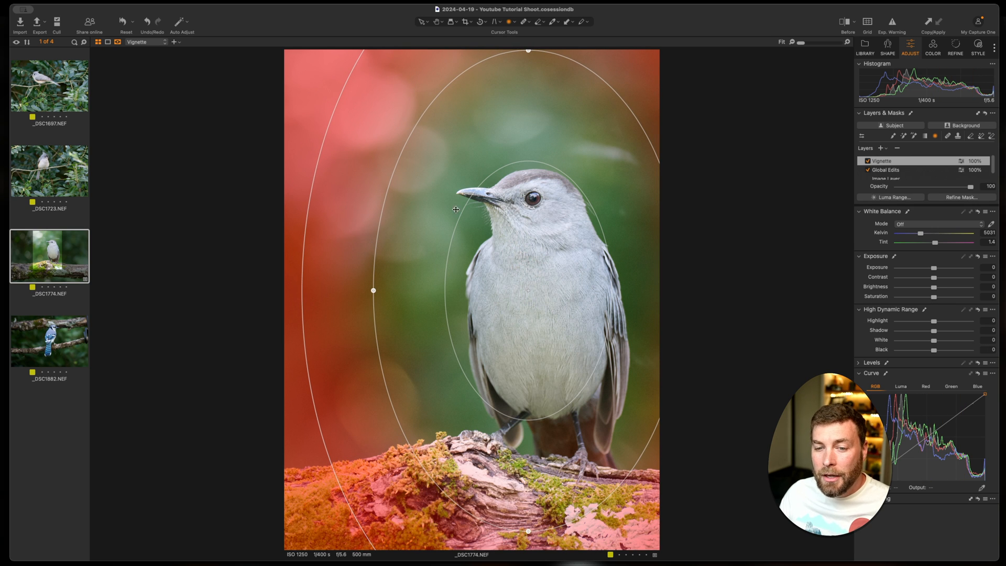
{"action": "left_click_drag", "start_coordinate": [459, 214], "coordinate": [482, 239]}
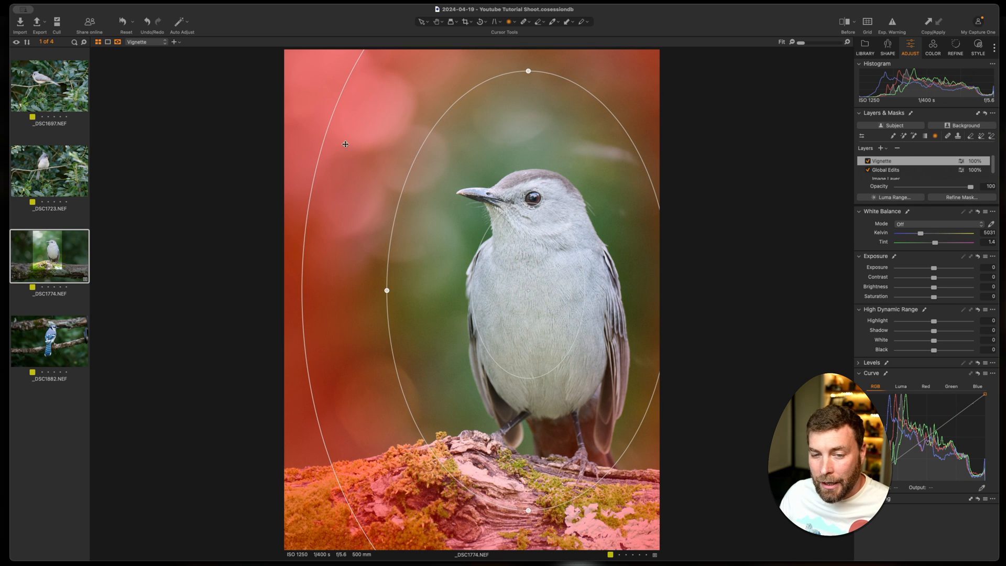
{"action": "left_click_drag", "start_coordinate": [323, 143], "coordinate": [314, 137]}
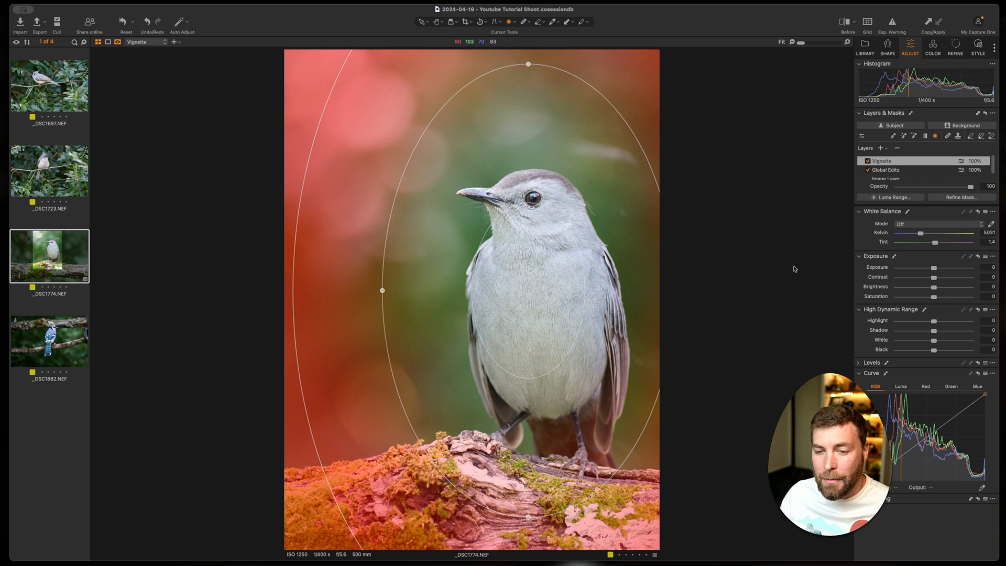
Step: Lower the Vignette layer's exposure to -0.91, hide the mask overlay, and compare before and after
{"action": "left_click_drag", "start_coordinate": [933, 268], "coordinate": [926, 269]}
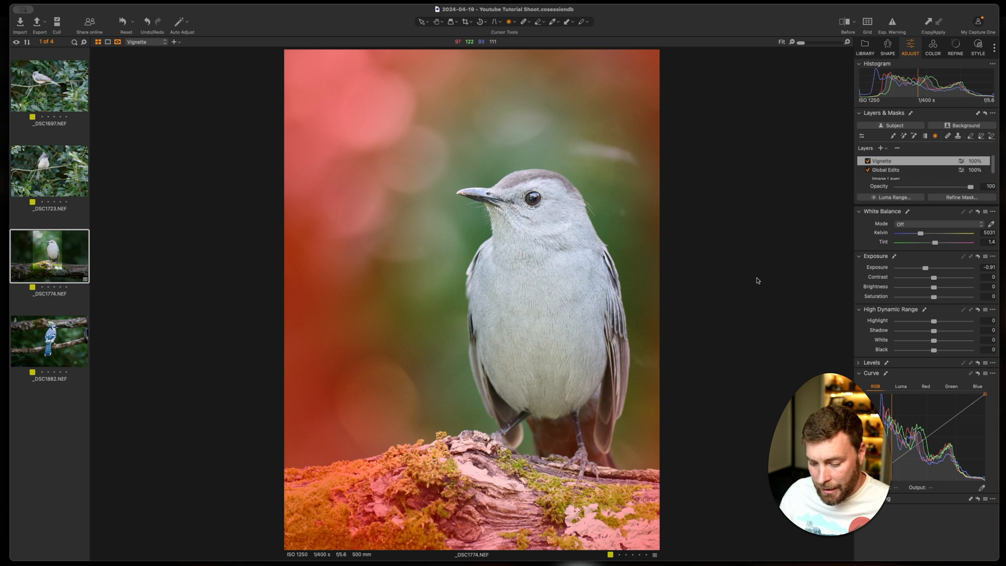
{"action": "key", "text": "m"}
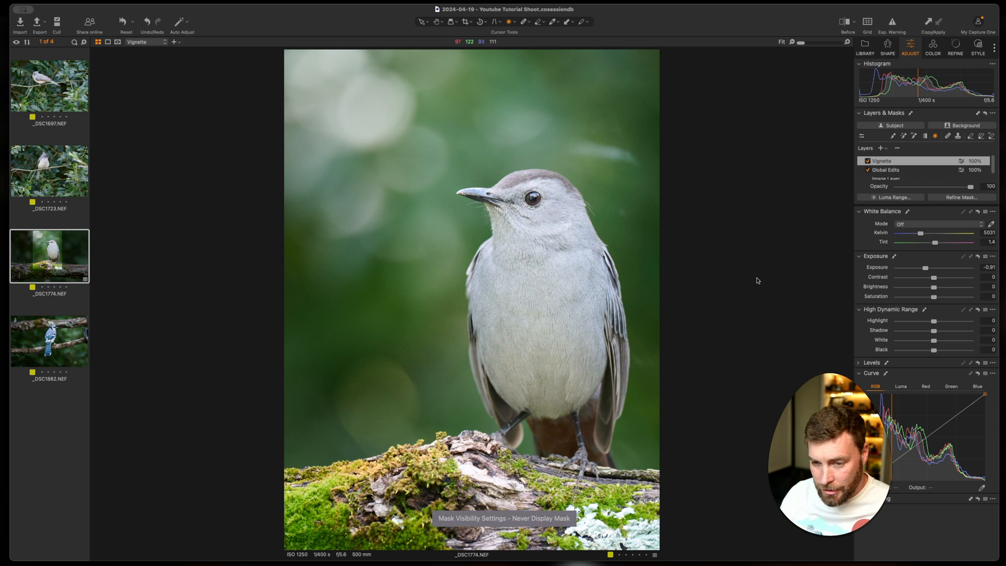
{"action": "left_click", "coordinate": [851, 22]}
{"action": "left_click", "coordinate": [851, 23]}
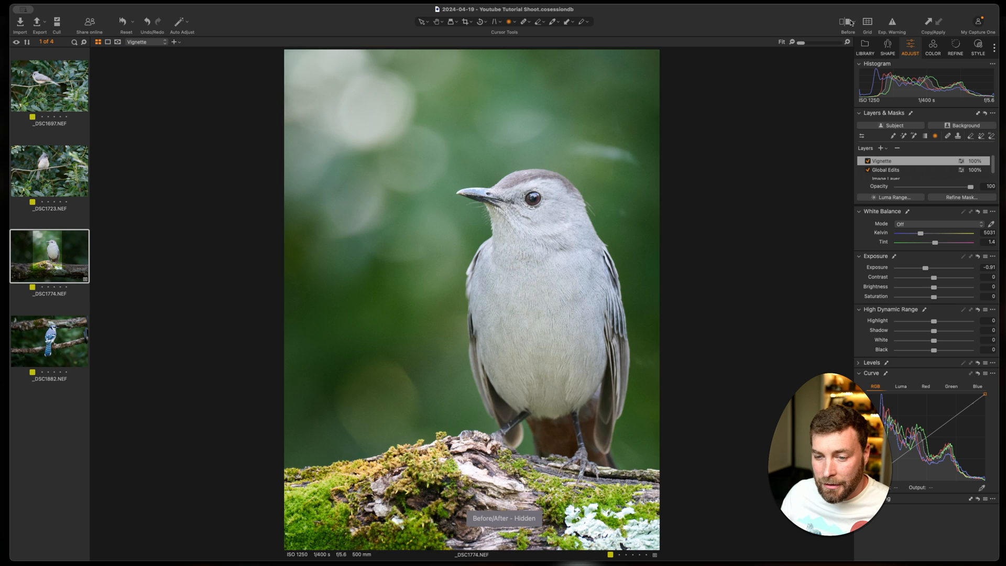
{"action": "left_click", "coordinate": [850, 22]}
{"action": "left_click", "coordinate": [851, 23]}
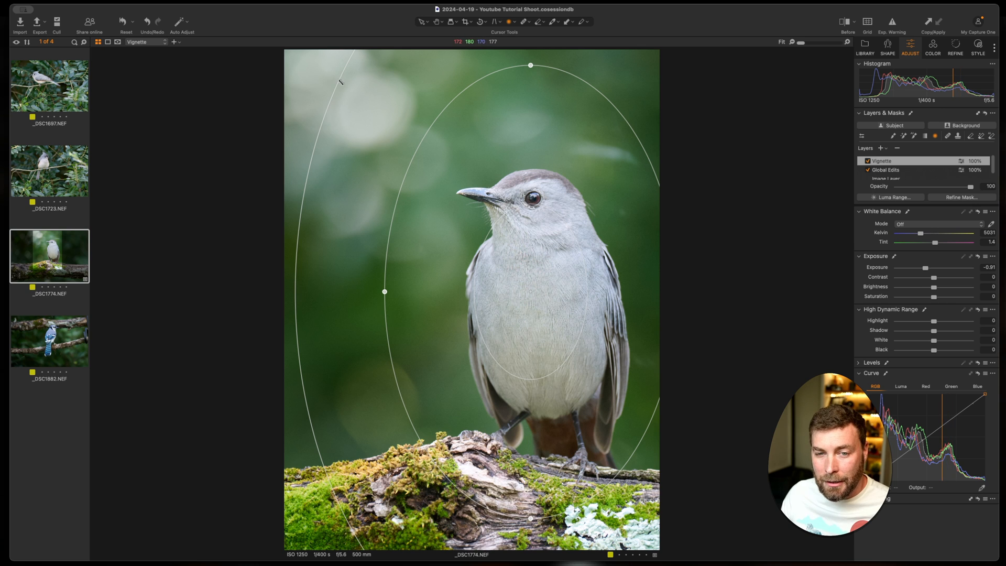
Step: Pull the vignette mask's outer and inner ellipses closer to the bird and compare before and after
{"action": "left_click_drag", "start_coordinate": [339, 79], "coordinate": [351, 94]}
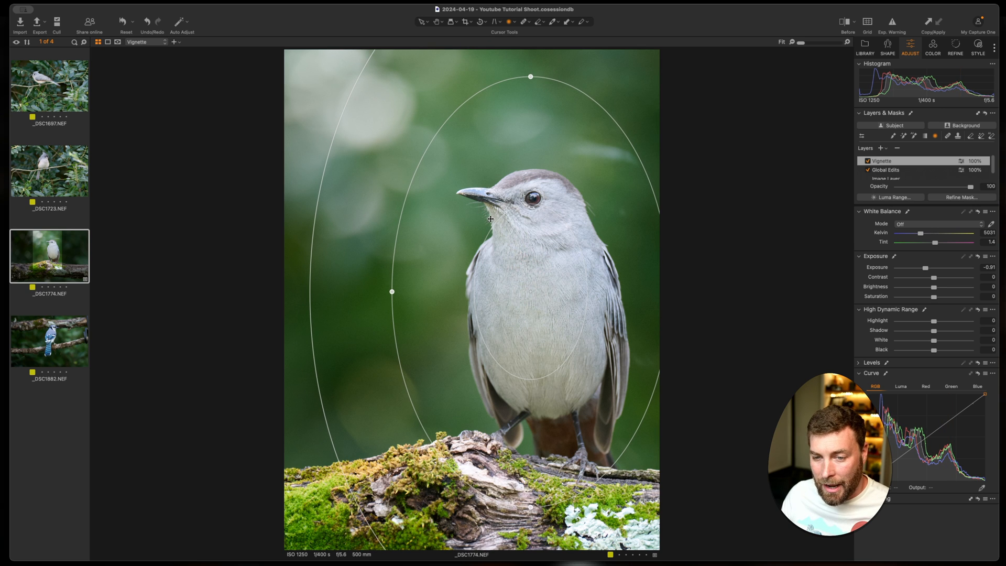
{"action": "left_click_drag", "start_coordinate": [493, 227], "coordinate": [503, 247]}
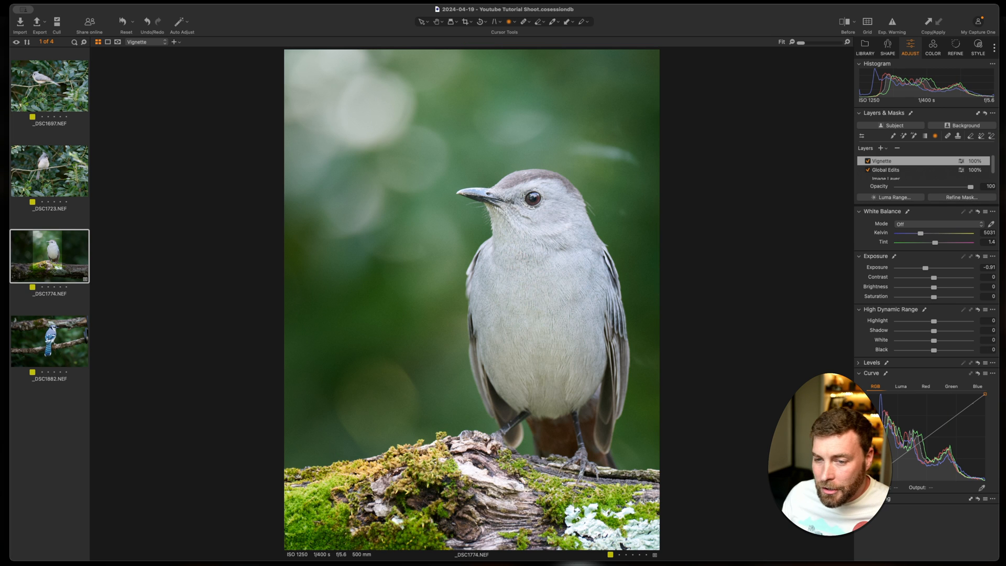
{"action": "left_click", "coordinate": [844, 22]}
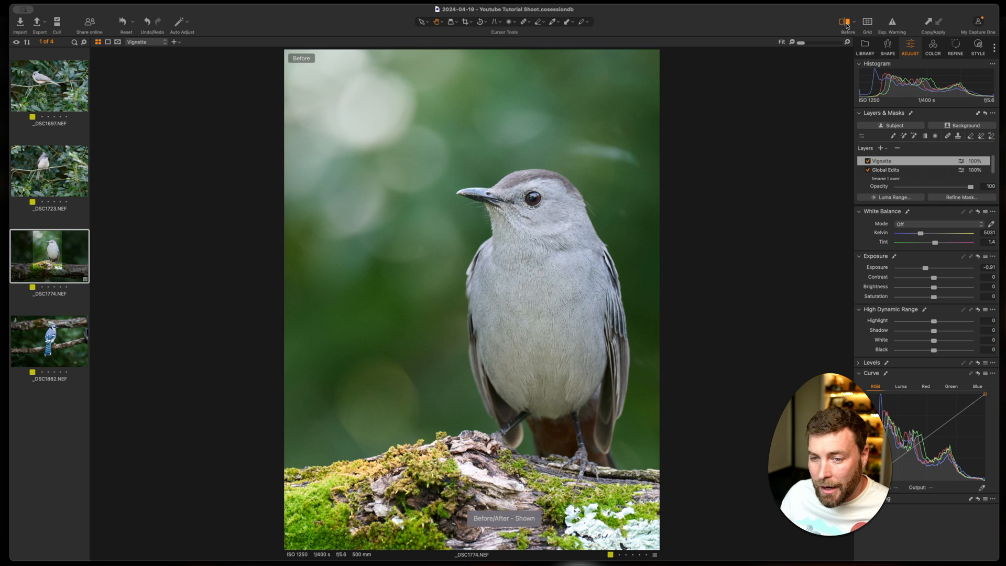
{"action": "left_click", "coordinate": [847, 24]}
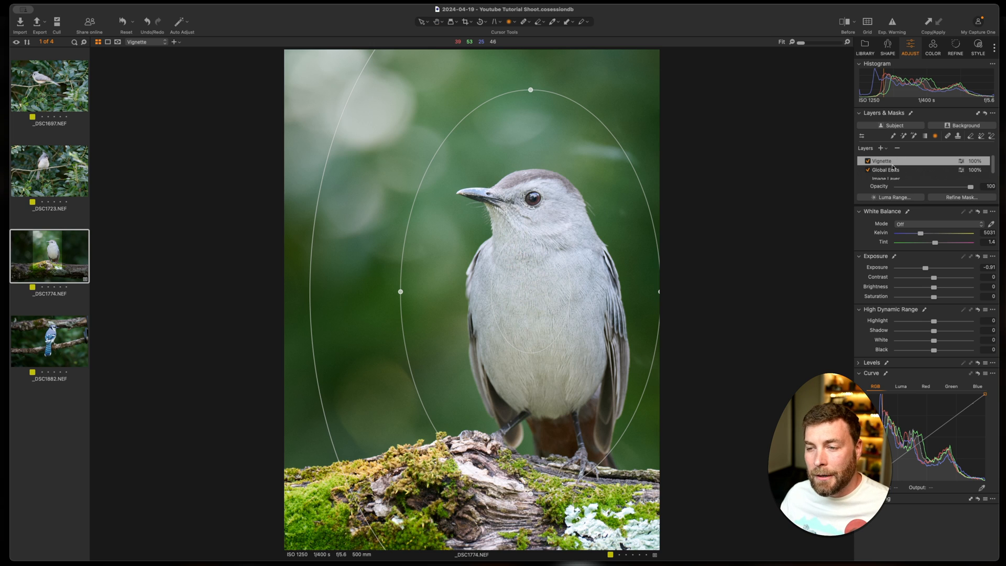
Step: Reduce the Vignette layer's opacity to 68 and compare the image before and after
{"action": "left_click", "coordinate": [969, 188]}
{"action": "mouse_move", "coordinate": [969, 188]}
{"action": "left_mouse_down"}
{"action": "mouse_move", "coordinate": [898, 189]}
{"action": "mouse_move", "coordinate": [983, 197]}
{"action": "left_mouse_up"}
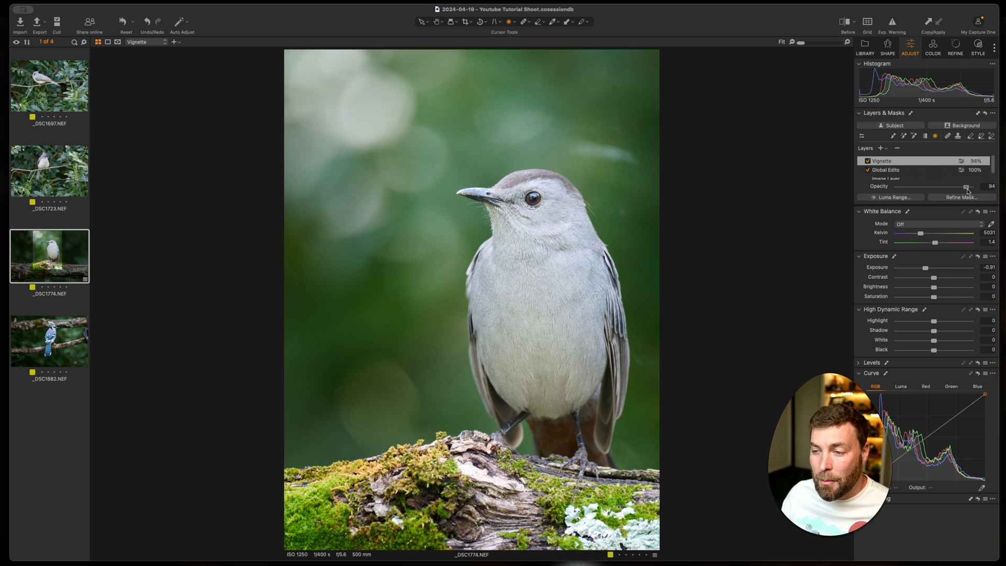
{"action": "left_click_drag", "start_coordinate": [971, 187], "coordinate": [952, 190]}
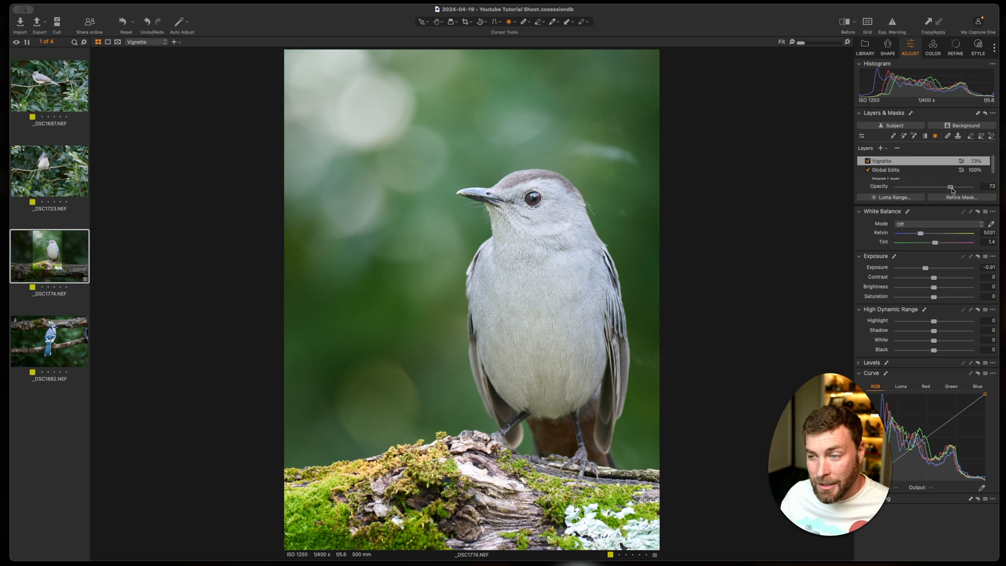
{"action": "left_click_drag", "start_coordinate": [952, 190], "coordinate": [947, 190]}
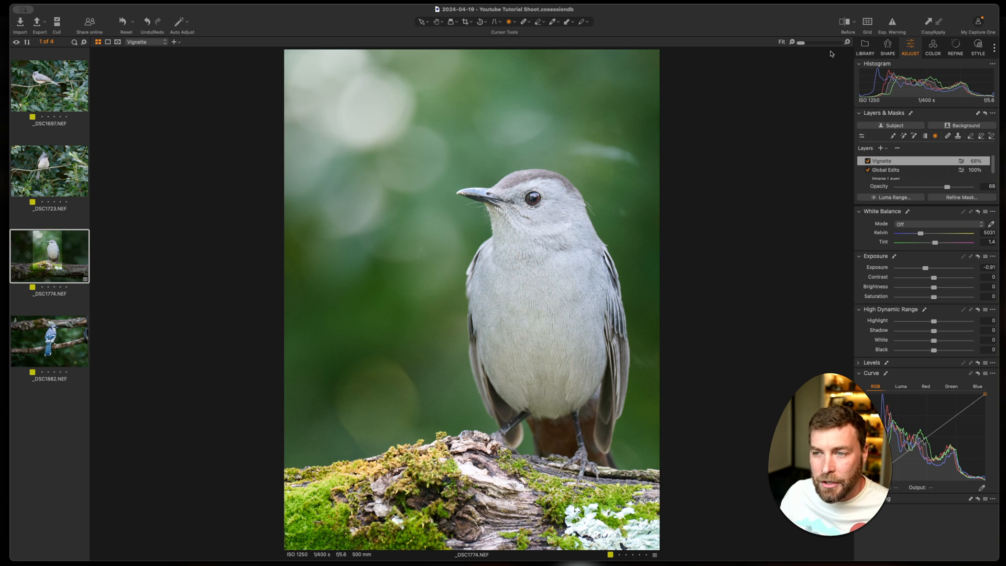
{"action": "left_click", "coordinate": [848, 24]}
{"action": "left_click", "coordinate": [848, 24]}
{"action": "left_click", "coordinate": [848, 24]}
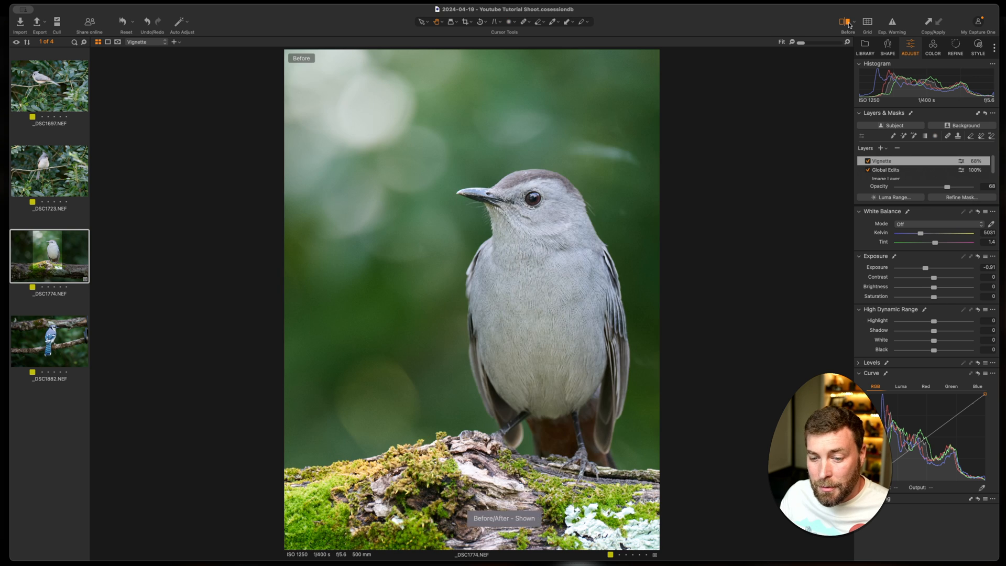
{"action": "left_click", "coordinate": [849, 24]}
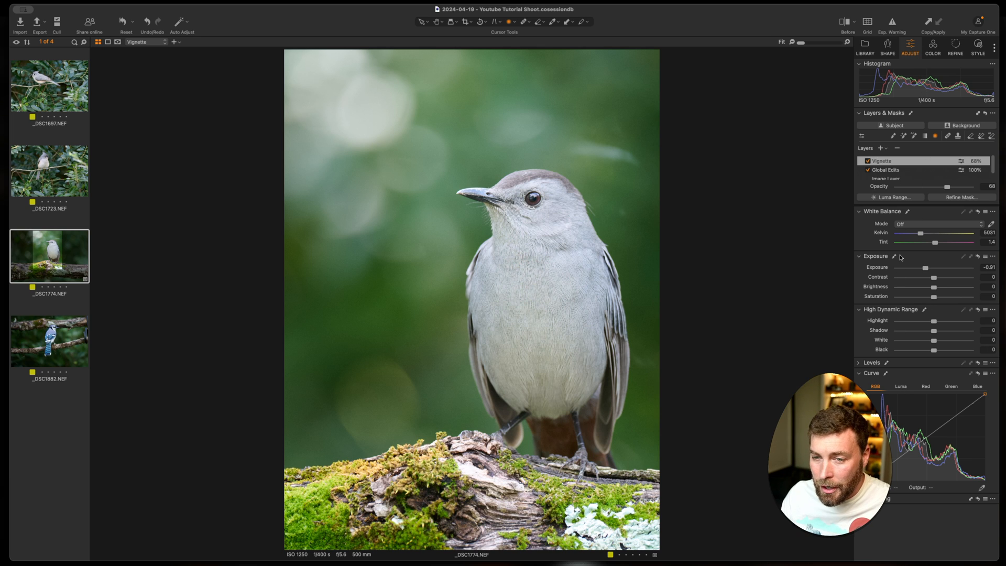
Step: On the Global Edits layer, turn on the exposure warning and set White to -7 and Highlight to -14
{"action": "left_click", "coordinate": [889, 171]}
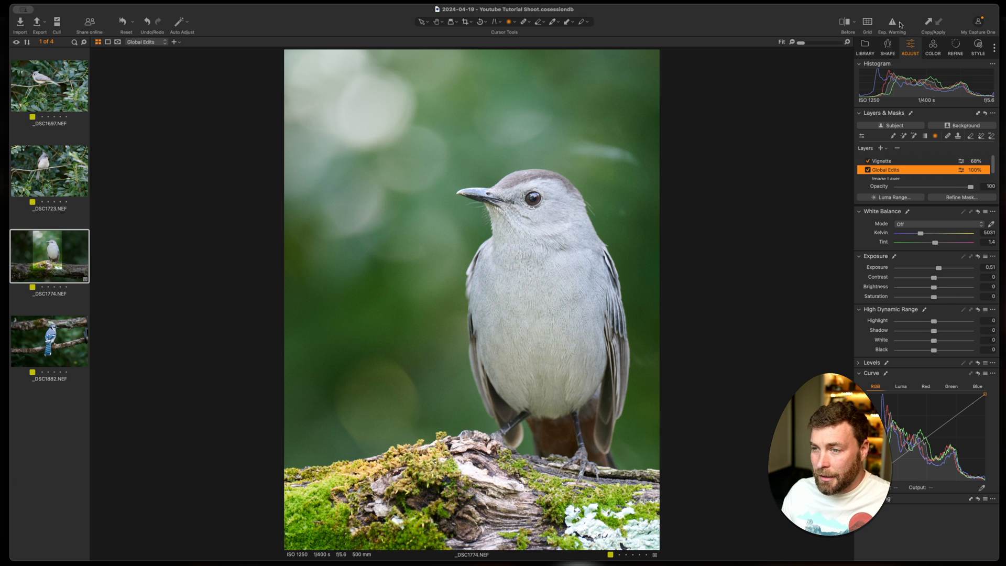
{"action": "left_click", "coordinate": [892, 23]}
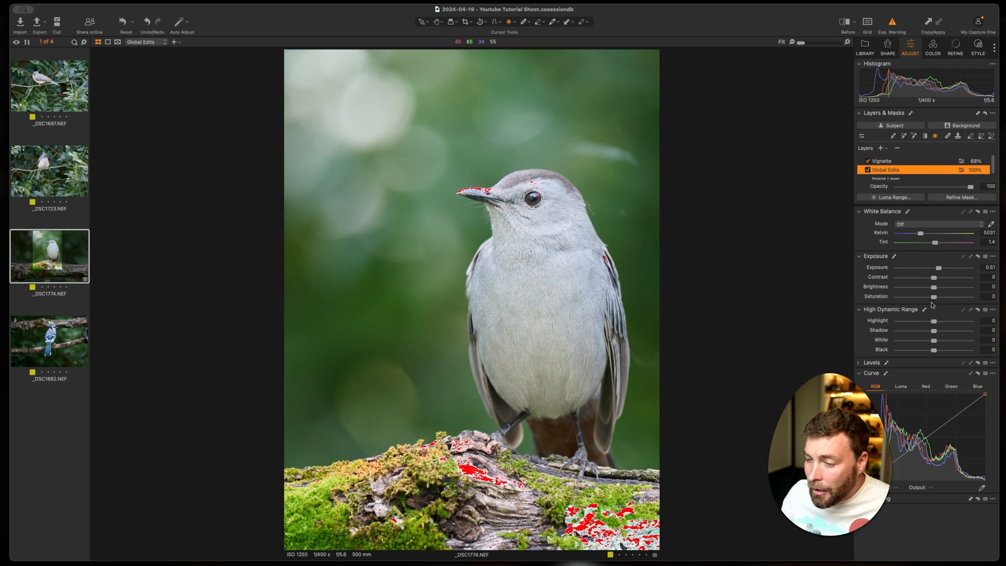
{"action": "left_click_drag", "start_coordinate": [933, 340], "coordinate": [926, 322]}
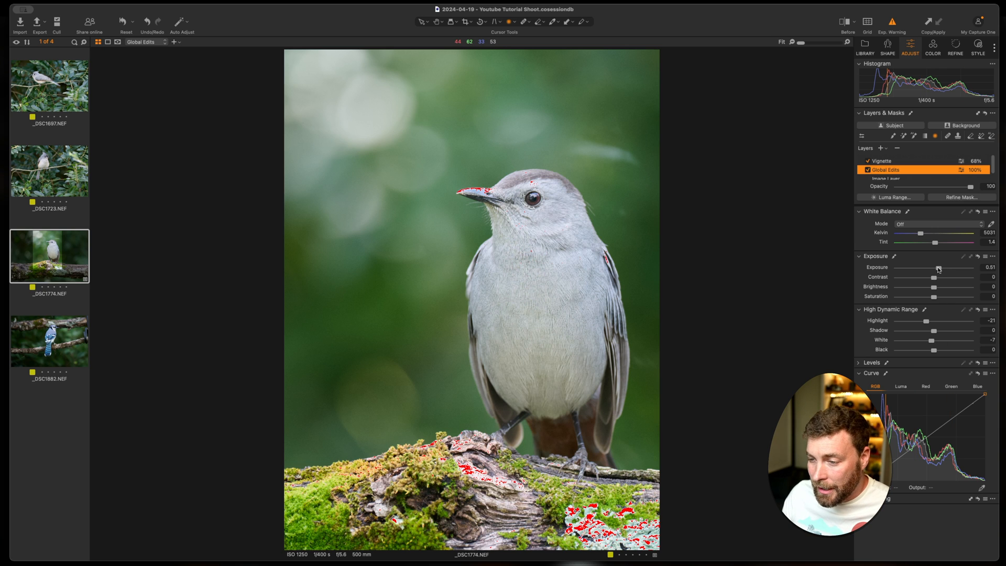
{"action": "mouse_move", "coordinate": [926, 321]}
{"action": "left_mouse_down"}
{"action": "mouse_move", "coordinate": [970, 329]}
{"action": "mouse_move", "coordinate": [931, 328]}
{"action": "left_mouse_up"}
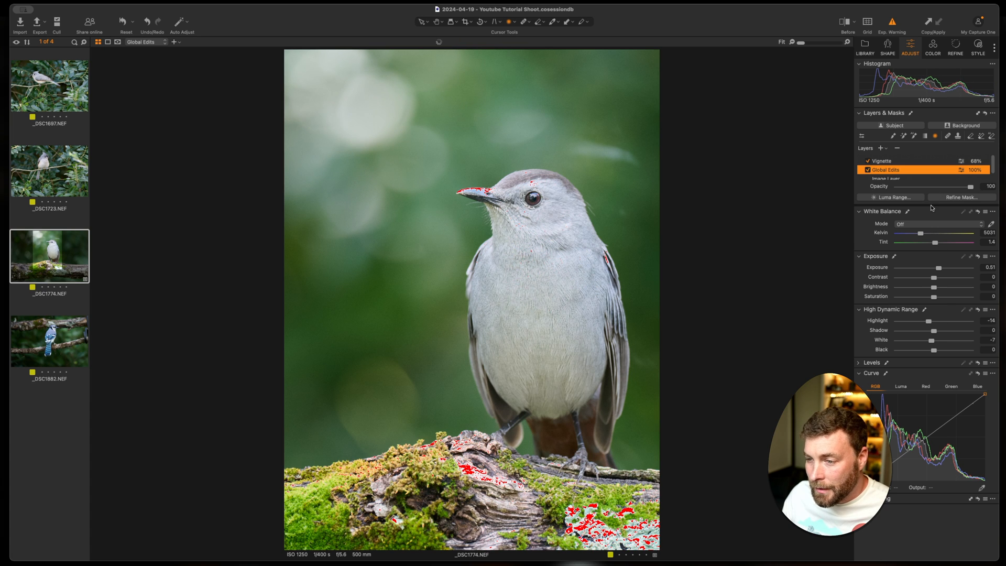
Step: Try raising the Global Edits exposure to 2.15 with the exposure warning on, and undo the change
{"action": "left_click_drag", "start_coordinate": [938, 268], "coordinate": [954, 269]}
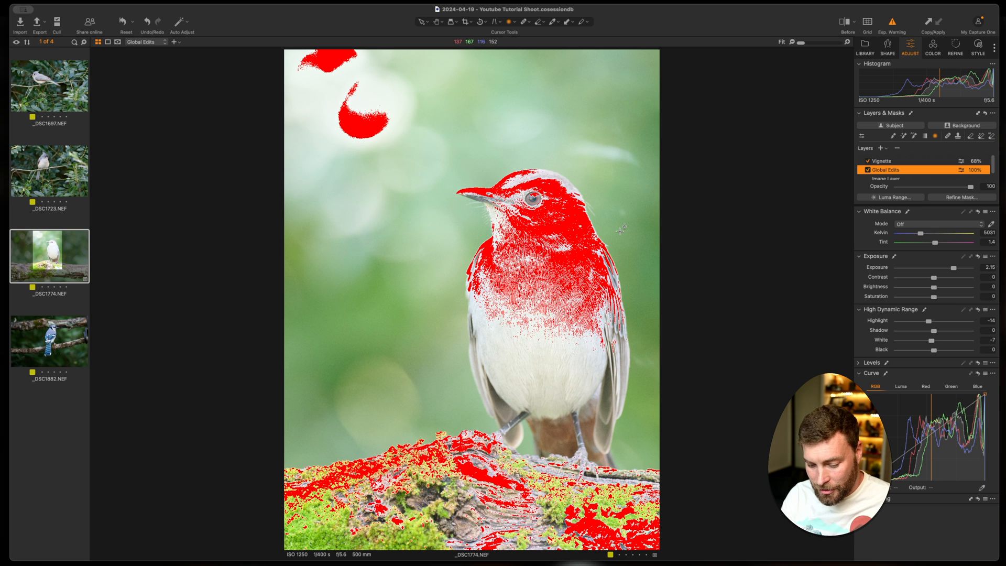
{"action": "key", "text": "super+z"}
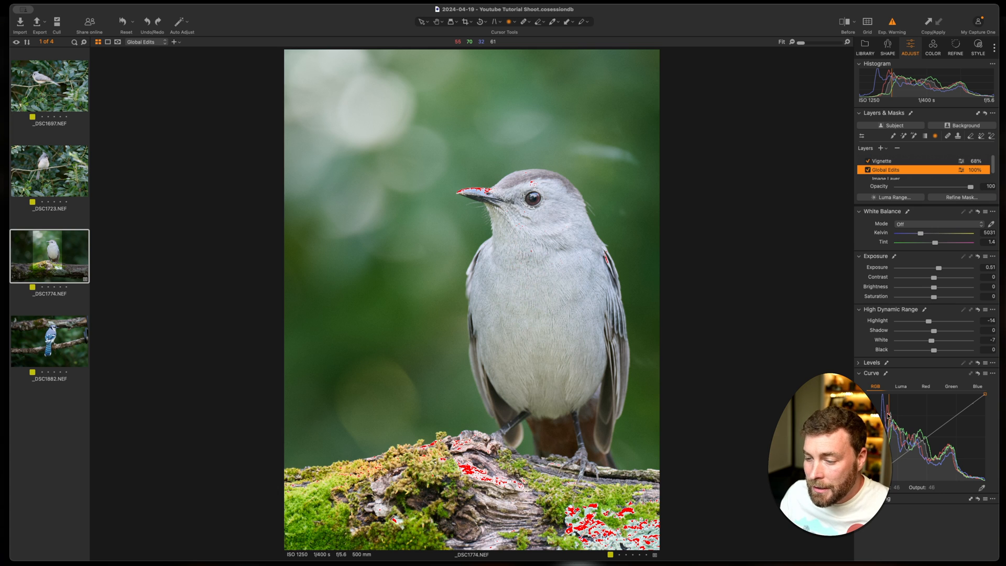
Step: On the Global Edits layer, anchor the shadows of the RGB curve, slightly raise its highlights, and compare before and after
{"action": "left_click", "coordinate": [896, 461]}
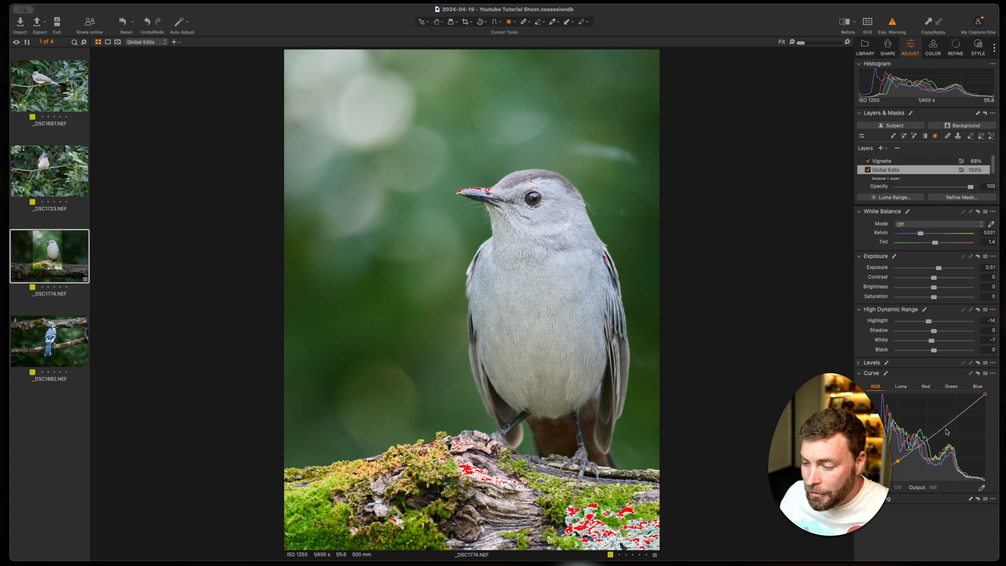
{"action": "left_click_drag", "start_coordinate": [956, 420], "coordinate": [952, 414]}
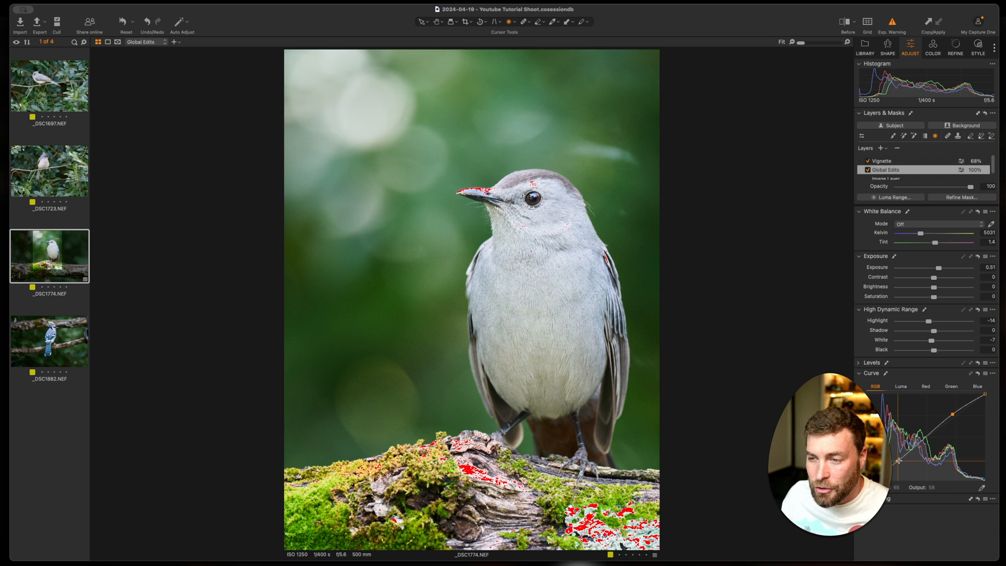
{"action": "left_click", "coordinate": [846, 23]}
{"action": "left_click", "coordinate": [846, 23]}
{"action": "left_click", "coordinate": [846, 23]}
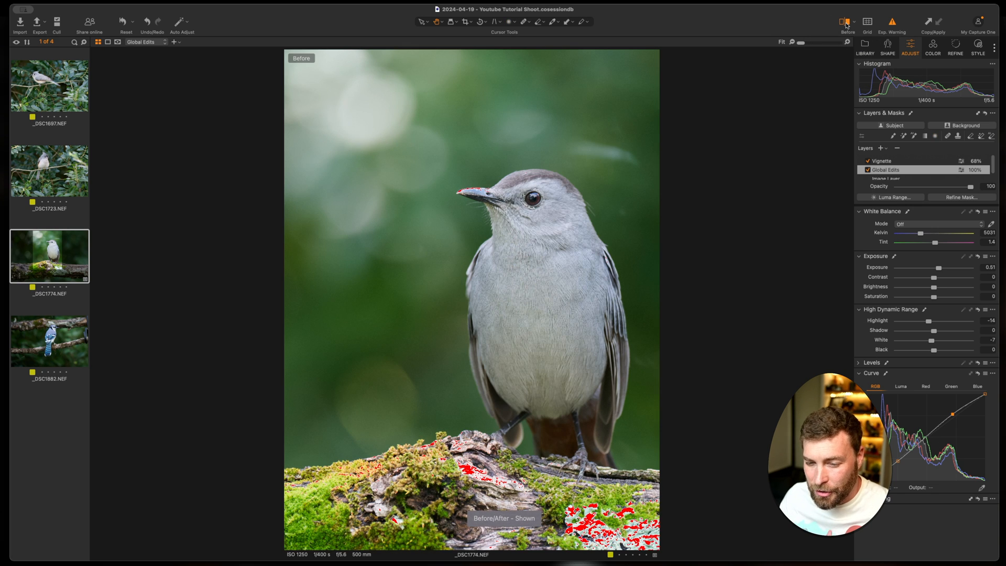
{"action": "left_click", "coordinate": [845, 25]}
{"action": "left_click", "coordinate": [845, 25]}
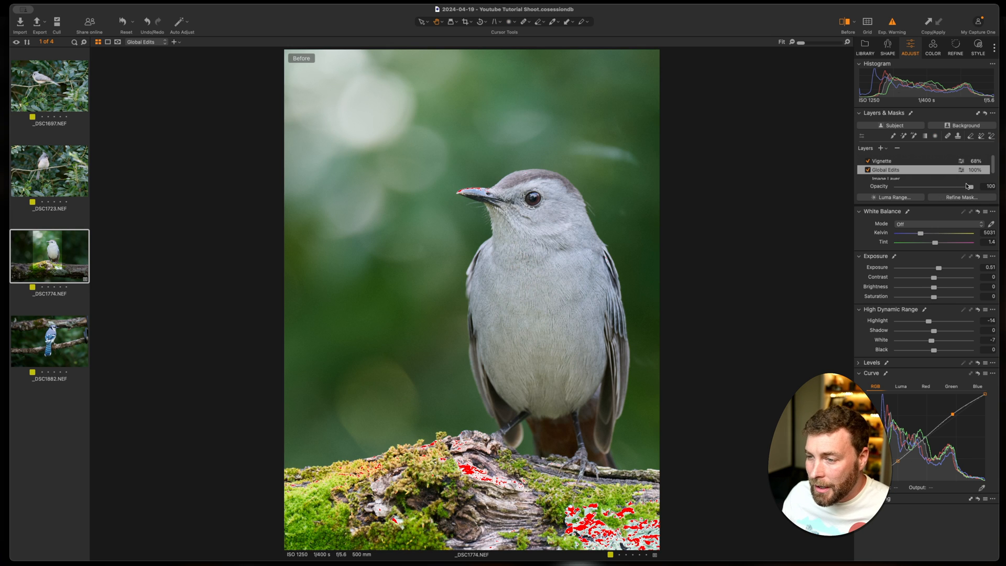
Step: Reduce the Global Edits layer's opacity to 86 and check it in a split before/after comparison, closing with the exposure warning off
{"action": "left_click_drag", "start_coordinate": [971, 189], "coordinate": [959, 190]}
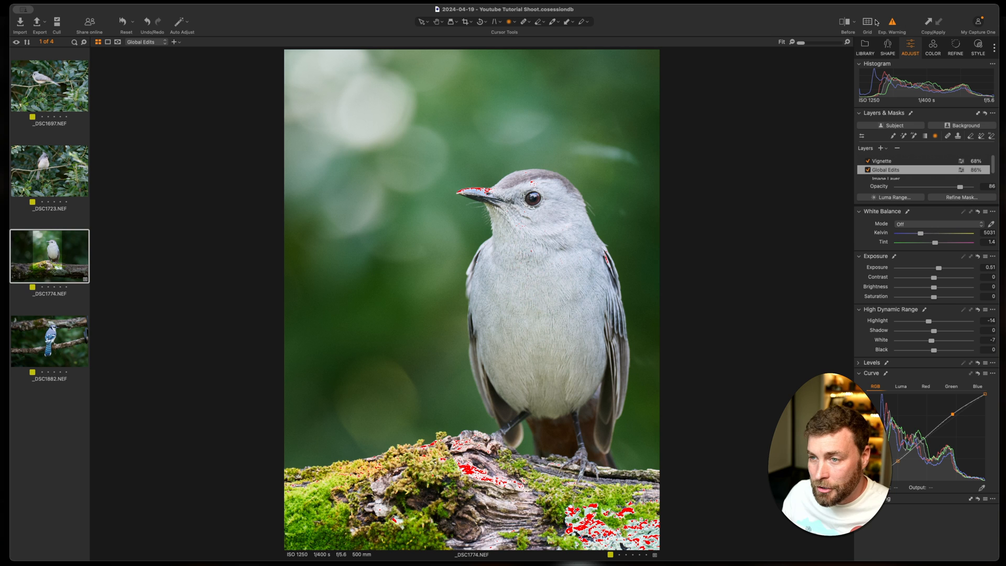
{"action": "left_click", "coordinate": [855, 23]}
{"action": "left_click", "coordinate": [888, 37]}
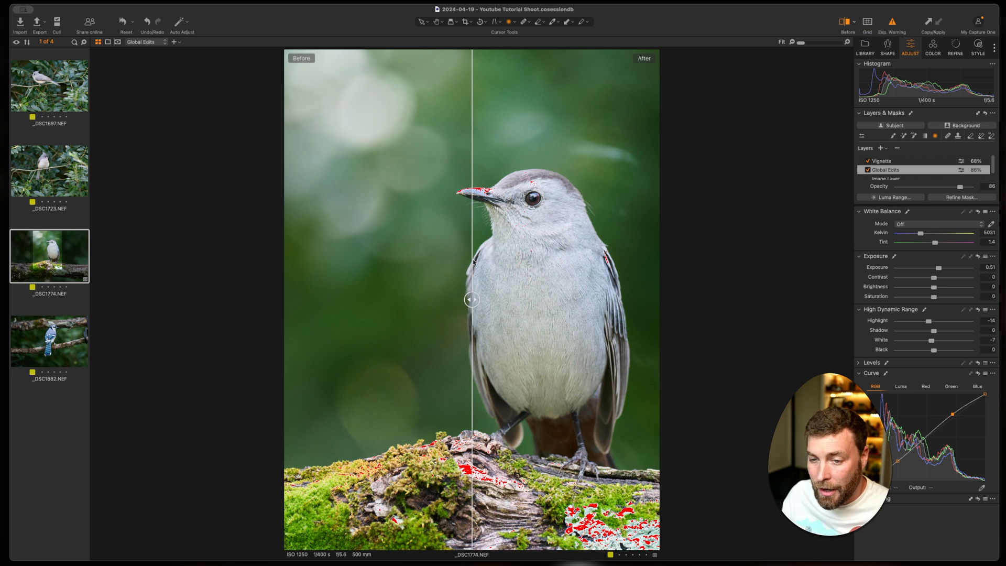
{"action": "left_click_drag", "start_coordinate": [471, 296], "coordinate": [261, 317]}
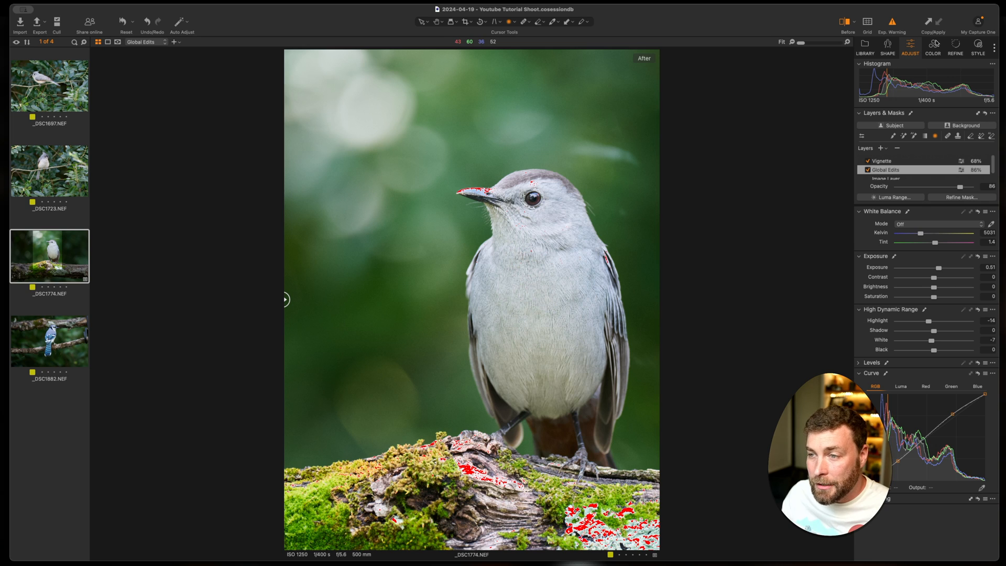
{"action": "left_click", "coordinate": [893, 21]}
{"action": "left_click", "coordinate": [843, 22]}
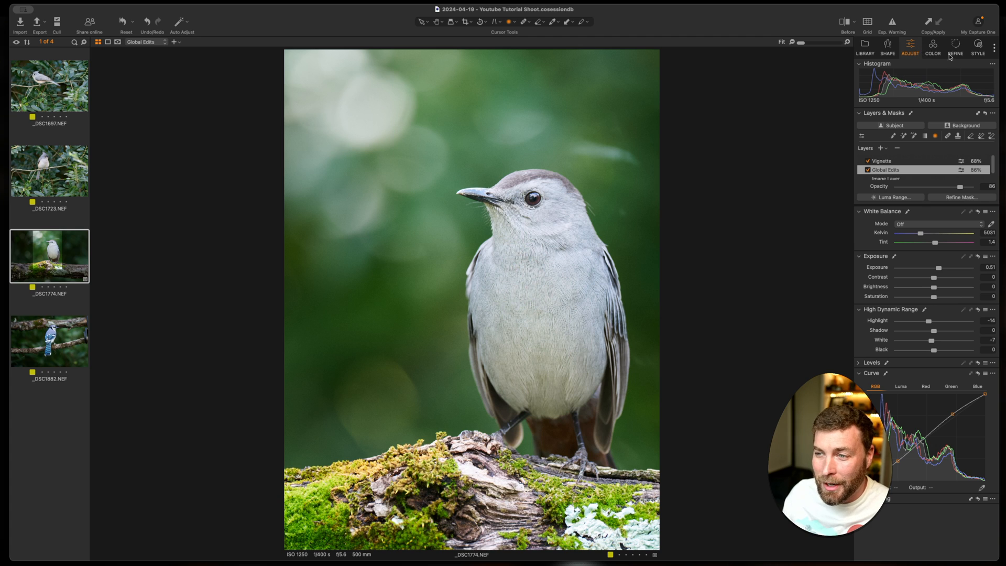
Step: Add a new filled adjustment layer for colour work and name it Colors
{"action": "left_click", "coordinate": [933, 46]}
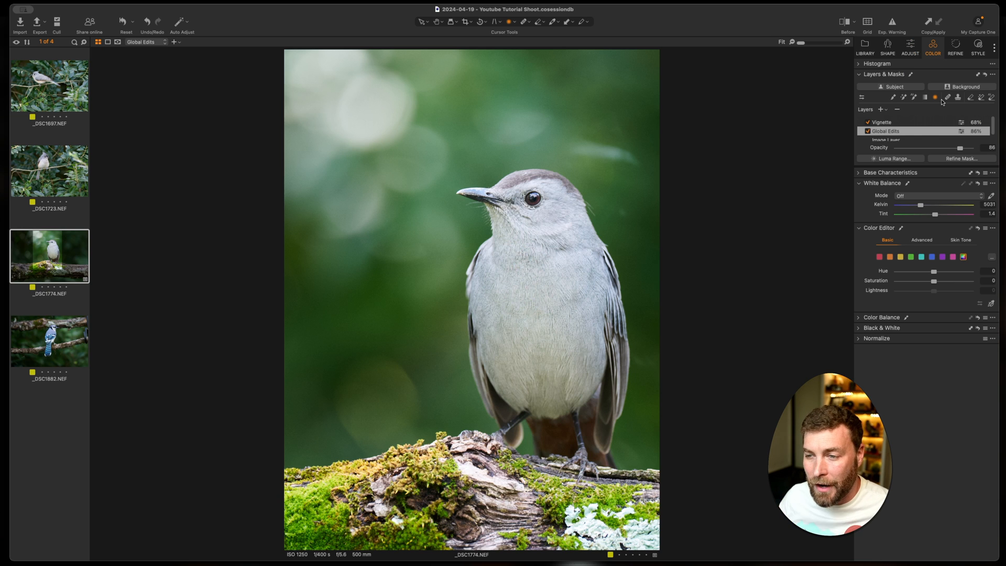
{"action": "left_click", "coordinate": [885, 110]}
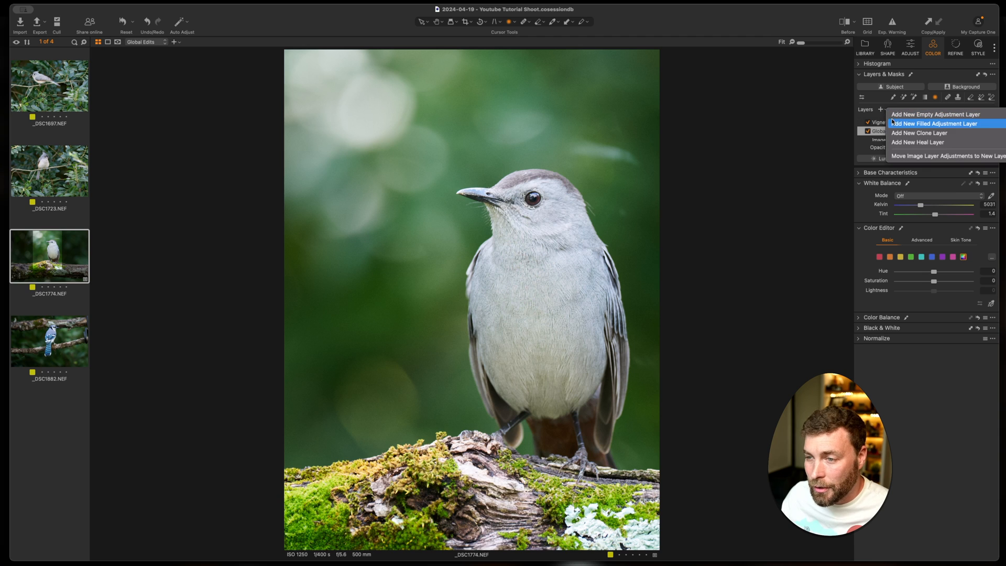
{"action": "left_click", "coordinate": [892, 123]}
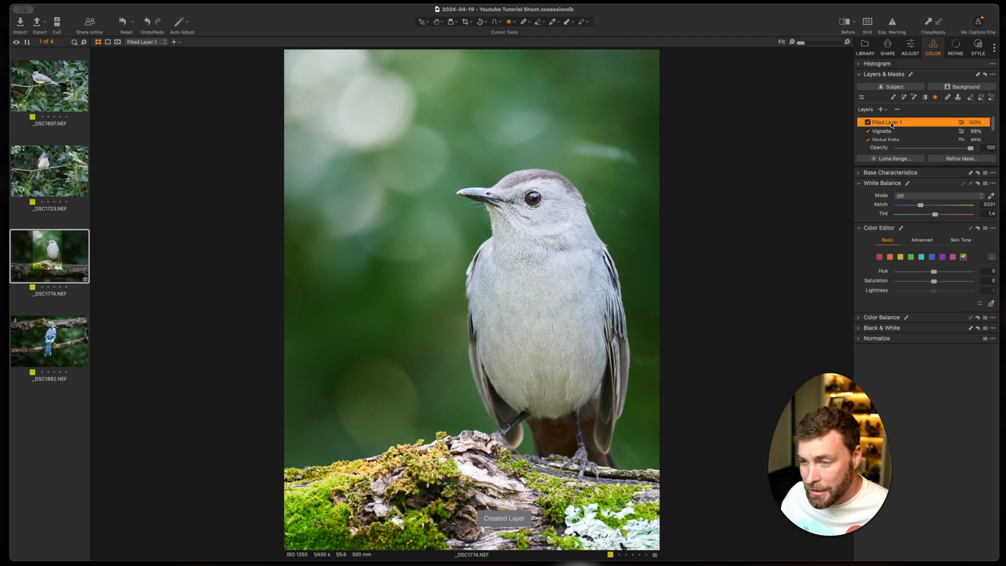
{"action": "double_click", "coordinate": [891, 123]}
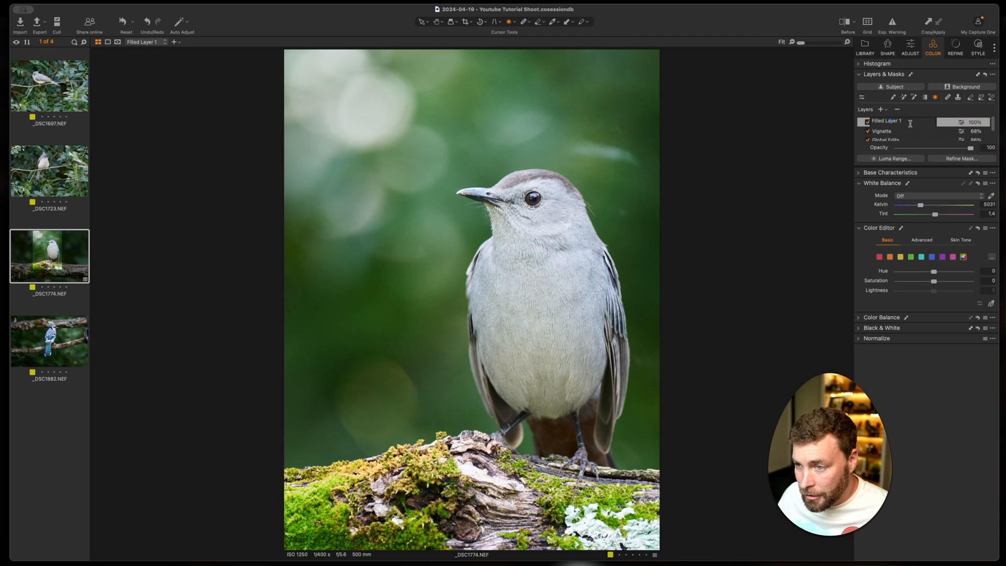
{"action": "left_click_drag", "start_coordinate": [910, 123], "coordinate": [805, 124]}
{"action": "type", "text": "Colors"}
{"action": "key", "text": "Return"}
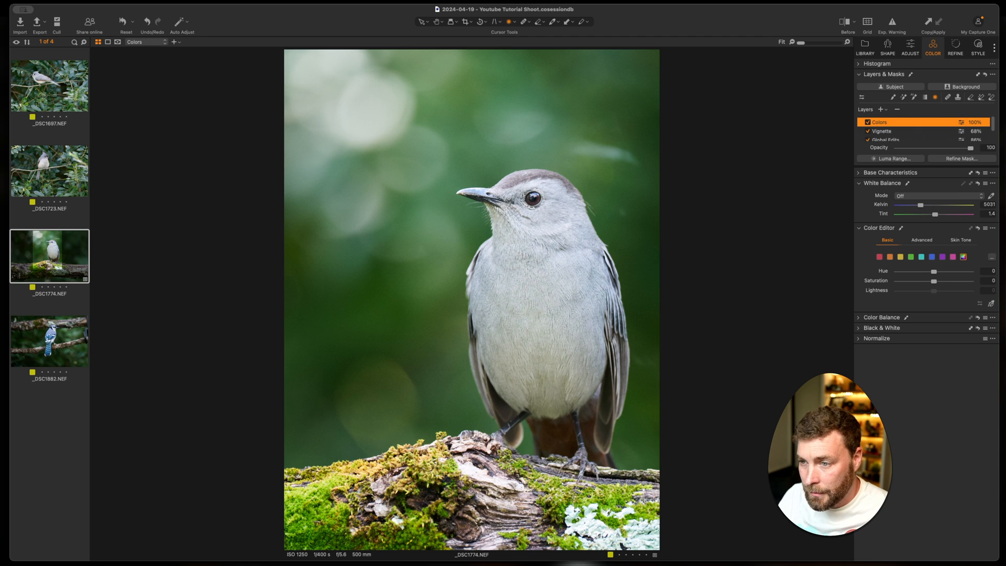
Step: On the Colors layer, set the saturation of every individual colour range in the basic Color Editor to -80
{"action": "left_click", "coordinate": [880, 257]}
{"action": "left_click_drag", "start_coordinate": [933, 281], "coordinate": [896, 282]}
{"action": "left_click", "coordinate": [899, 258]}
{"action": "left_click", "coordinate": [911, 257]}
{"action": "left_click", "coordinate": [920, 256]}
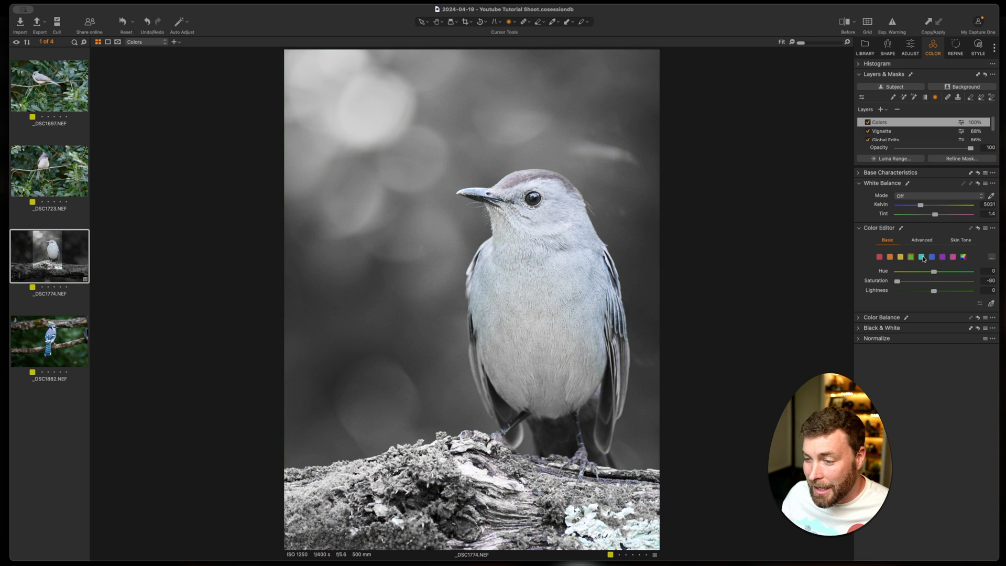
{"action": "left_click", "coordinate": [931, 257]}
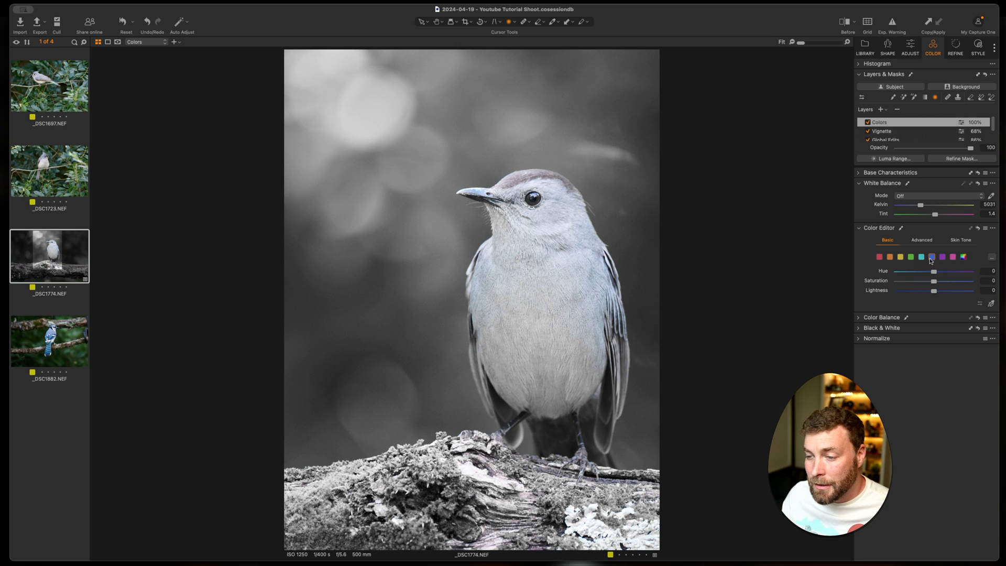
{"action": "left_click_drag", "start_coordinate": [905, 281], "coordinate": [872, 283]}
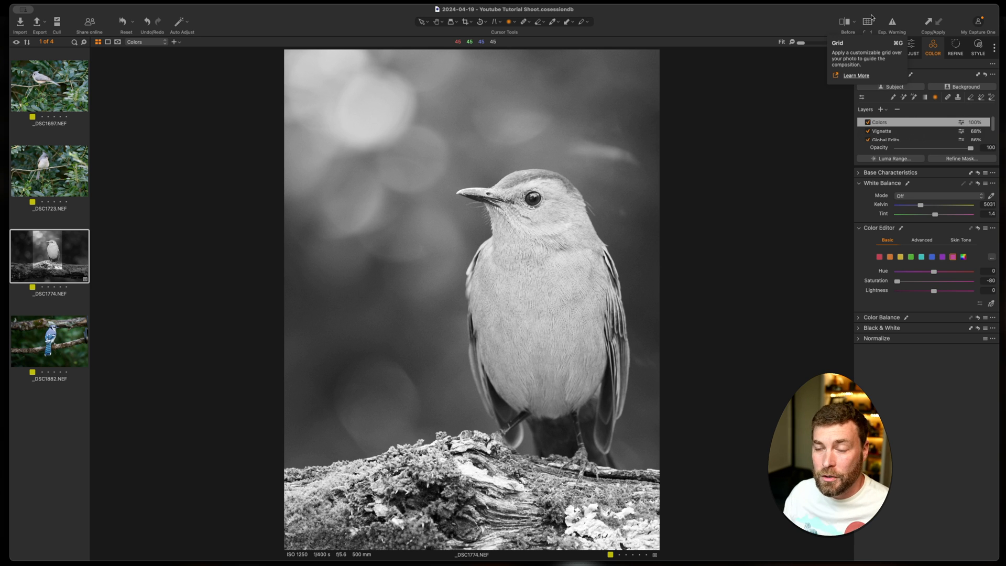
Step: Set the Vignette layer's opacity to 89 and the Global Edits layer's exposure to 0.7
{"action": "left_click", "coordinate": [909, 47]}
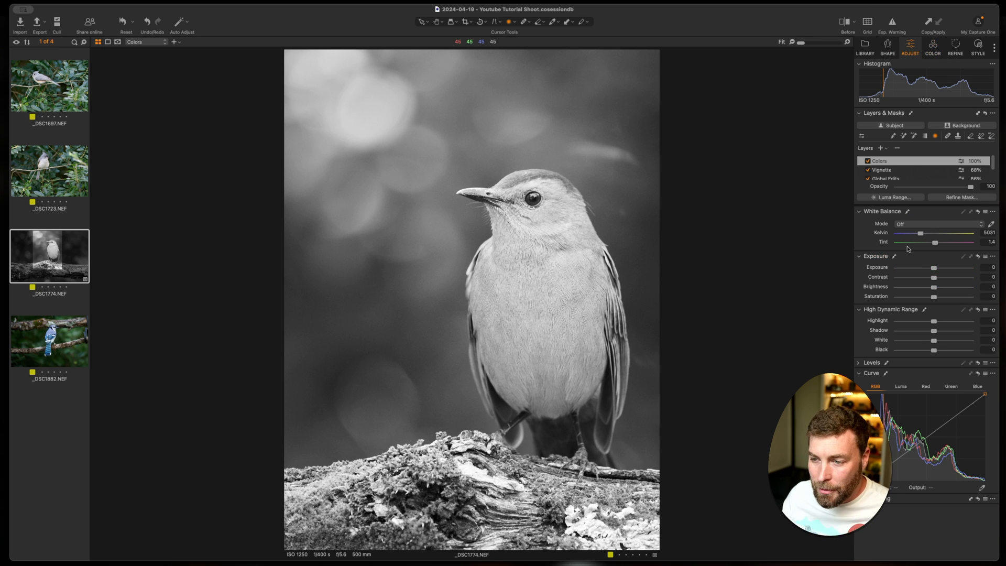
{"action": "left_click", "coordinate": [891, 171]}
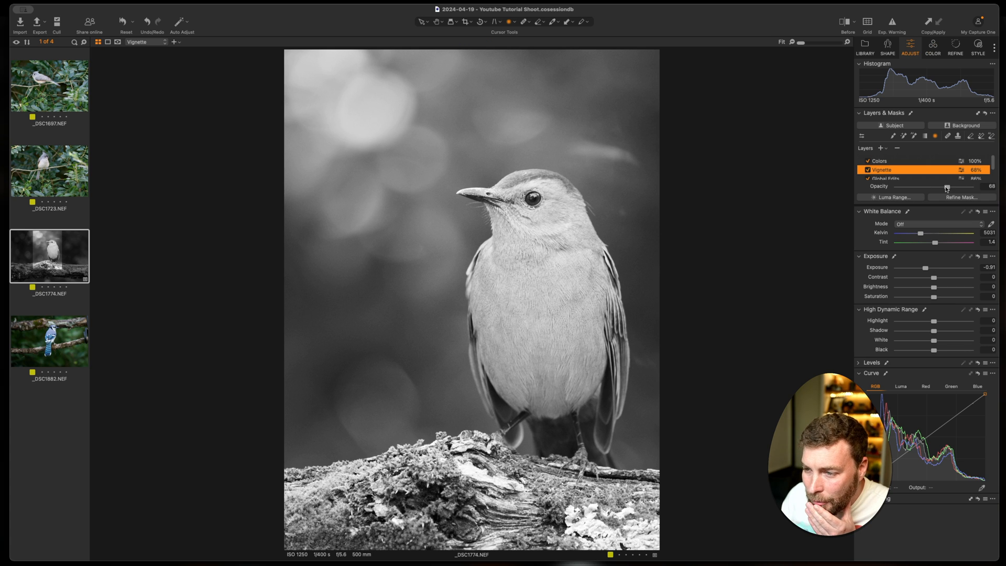
{"action": "left_click_drag", "start_coordinate": [946, 187], "coordinate": [963, 187]}
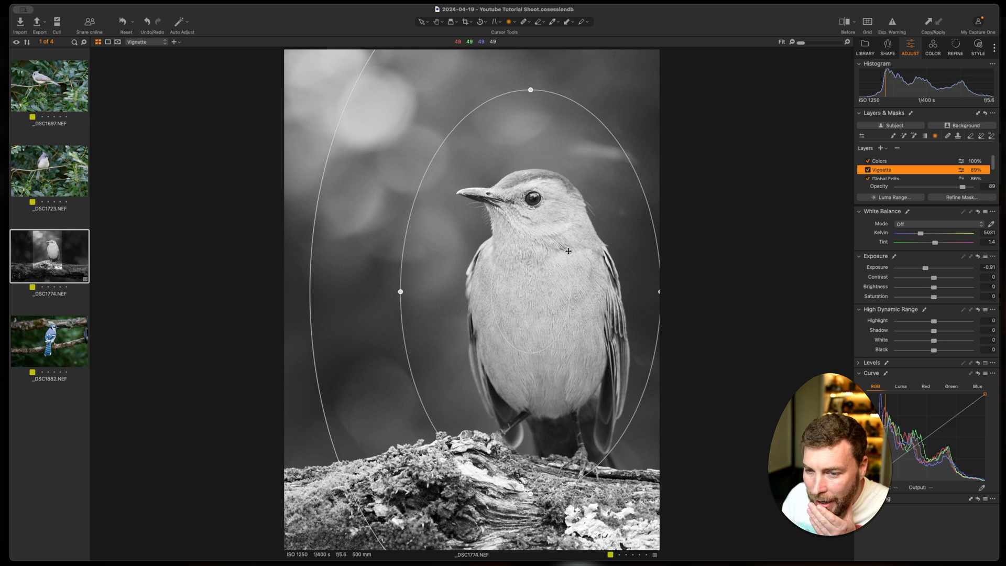
{"action": "left_click", "coordinate": [880, 179]}
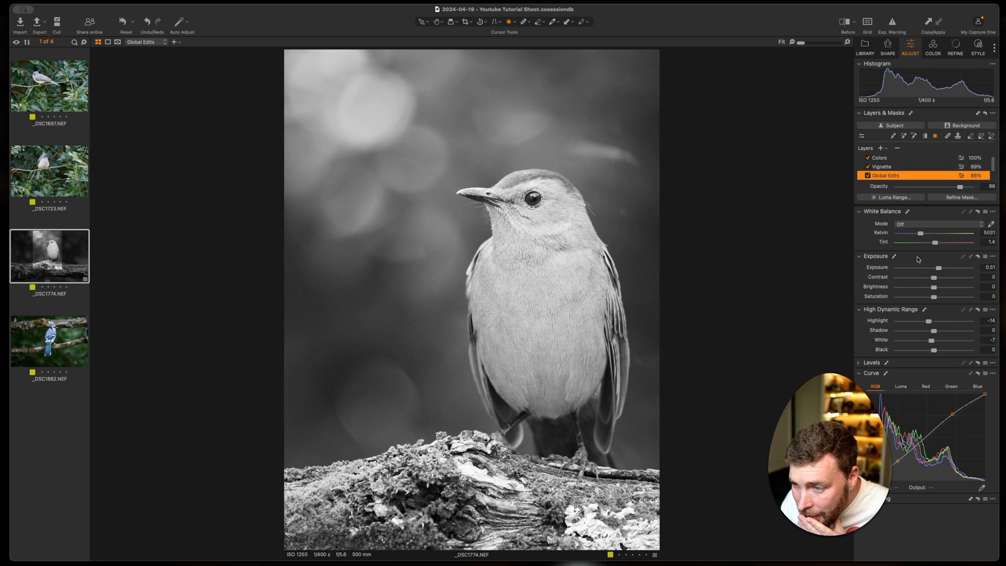
{"action": "left_click_drag", "start_coordinate": [940, 270], "coordinate": [942, 269]}
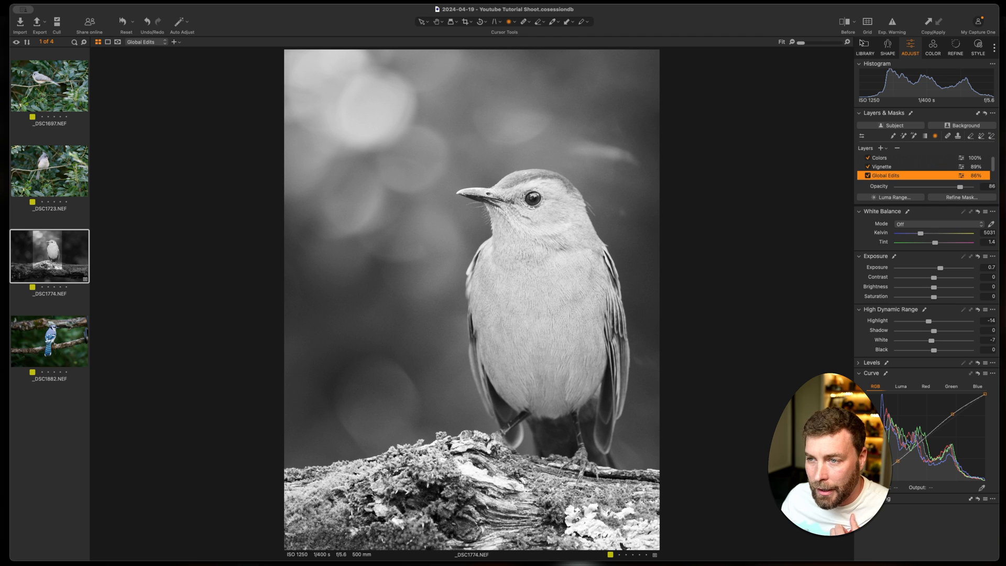
Step: On the Colors layer, try raising the blue saturation to 80 in the Color Editor and bring it back to -80
{"action": "left_click", "coordinate": [932, 47]}
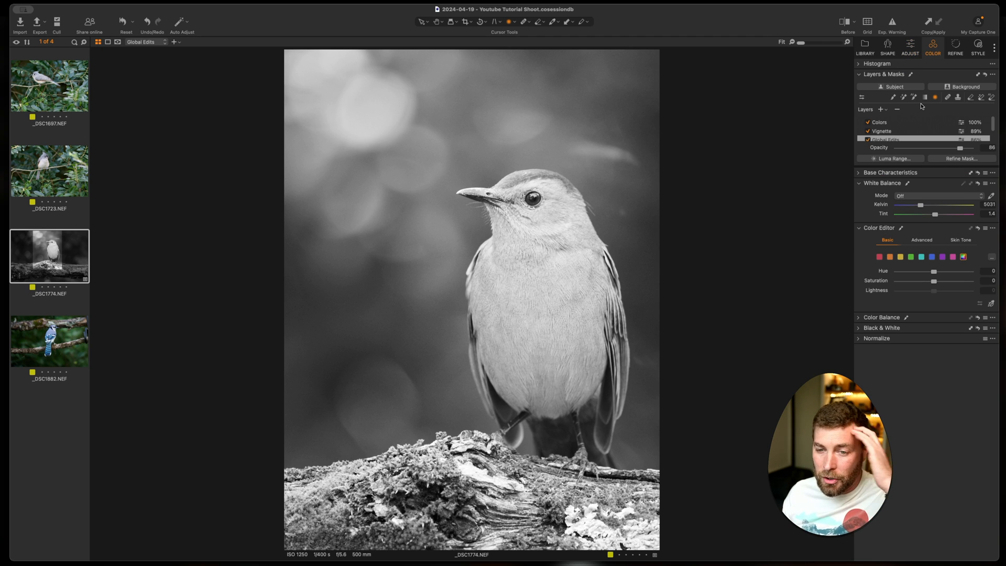
{"action": "left_click", "coordinate": [911, 258]}
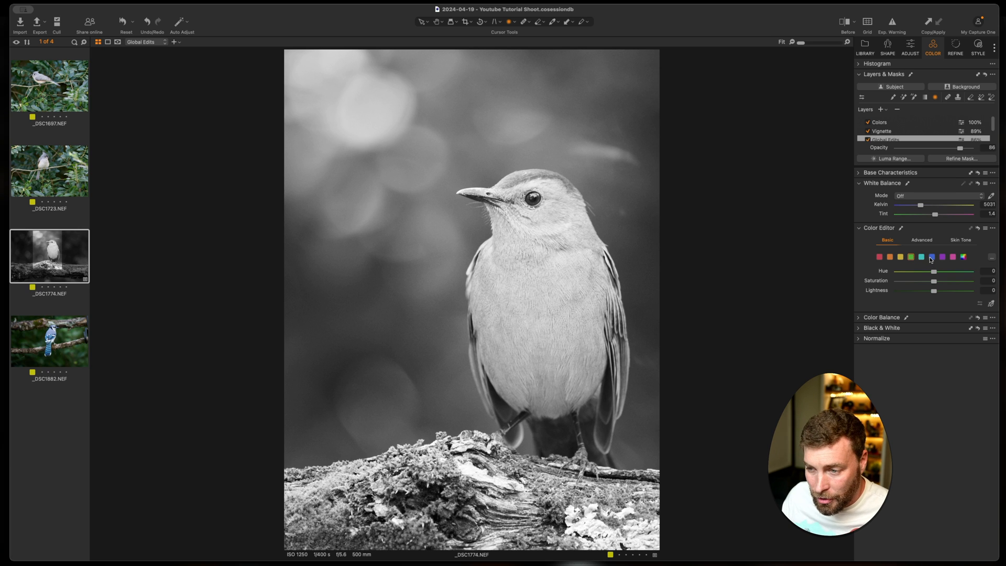
{"action": "left_click", "coordinate": [931, 257]}
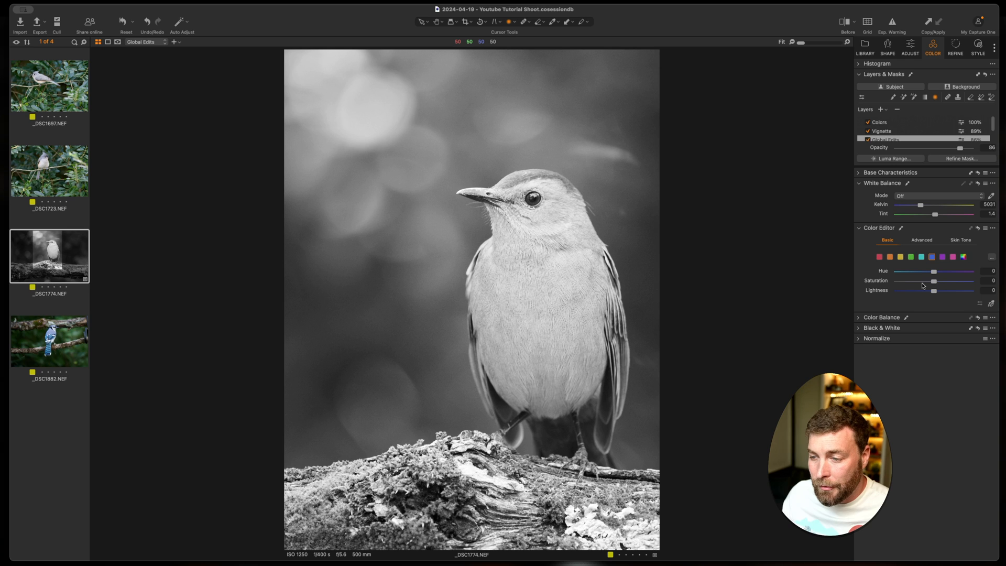
{"action": "left_click", "coordinate": [884, 123]}
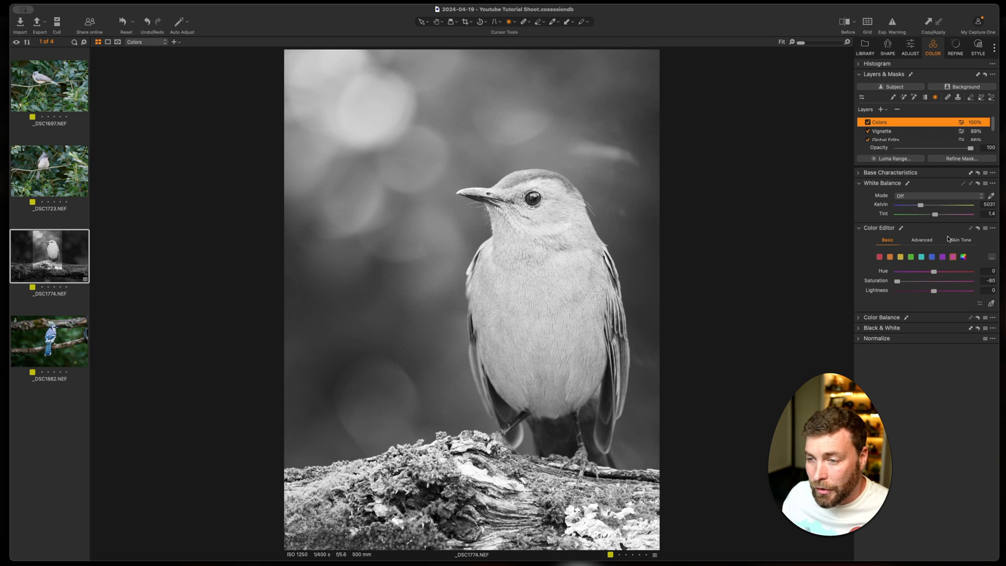
{"action": "left_click", "coordinate": [931, 257]}
{"action": "left_click_drag", "start_coordinate": [897, 281], "coordinate": [970, 281]}
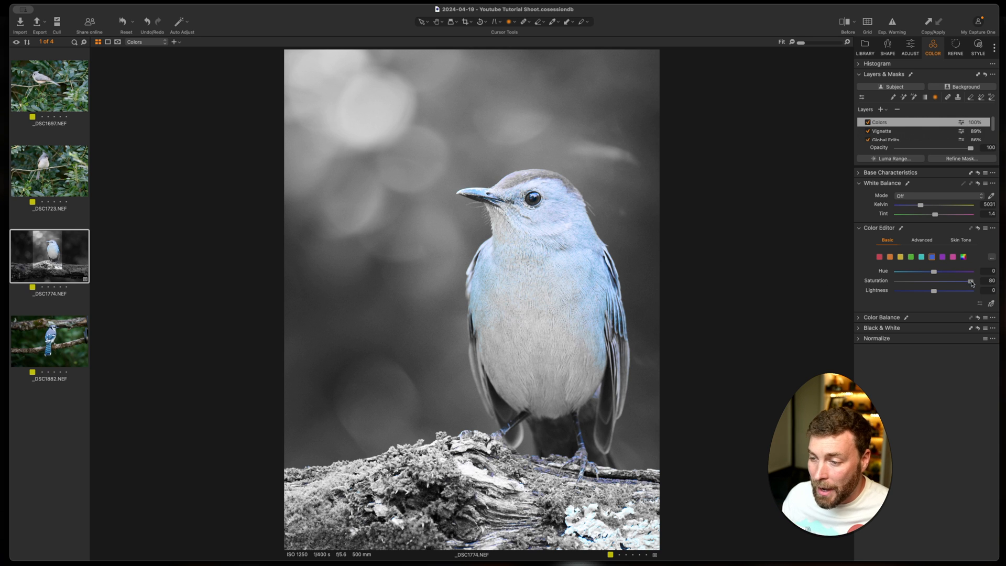
{"action": "left_click_drag", "start_coordinate": [969, 281], "coordinate": [897, 281]}
Step: Set the green range's saturation to -6.5 and its lightness to -7.3 on the Colors layer
{"action": "left_click", "coordinate": [911, 256]}
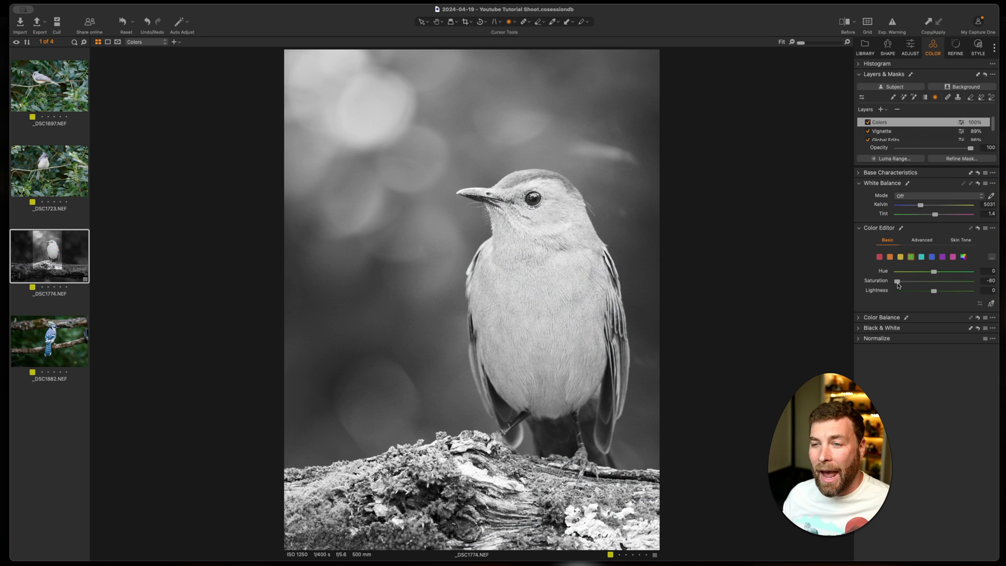
{"action": "left_click_drag", "start_coordinate": [899, 284], "coordinate": [929, 283]}
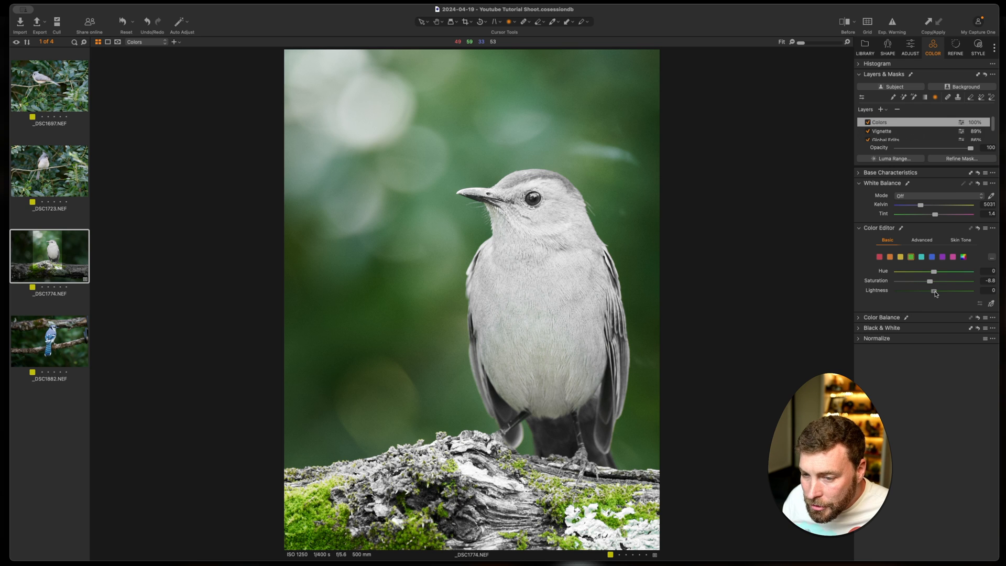
{"action": "left_click_drag", "start_coordinate": [935, 293], "coordinate": [929, 294]}
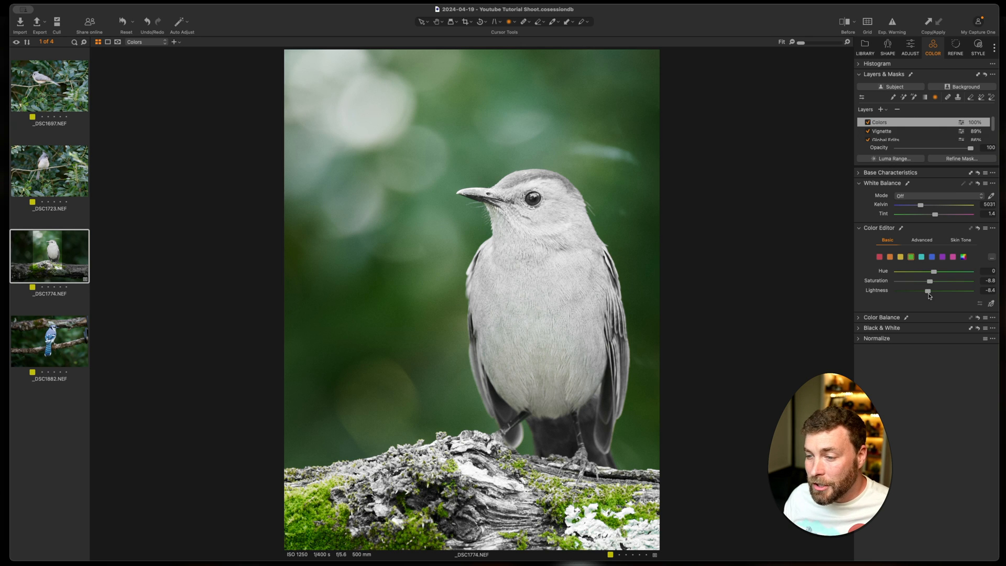
{"action": "left_click_drag", "start_coordinate": [930, 281], "coordinate": [931, 280]}
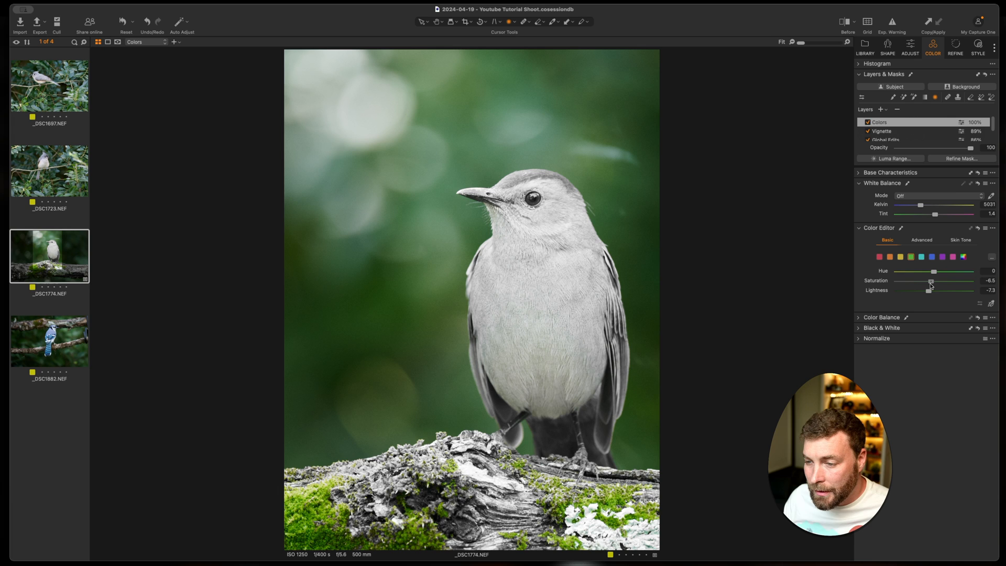
Step: Set the Colors layer's yellow saturation to 12.2 and orange saturation to 9.4, and show the split before/after comparison
{"action": "left_click", "coordinate": [900, 257]}
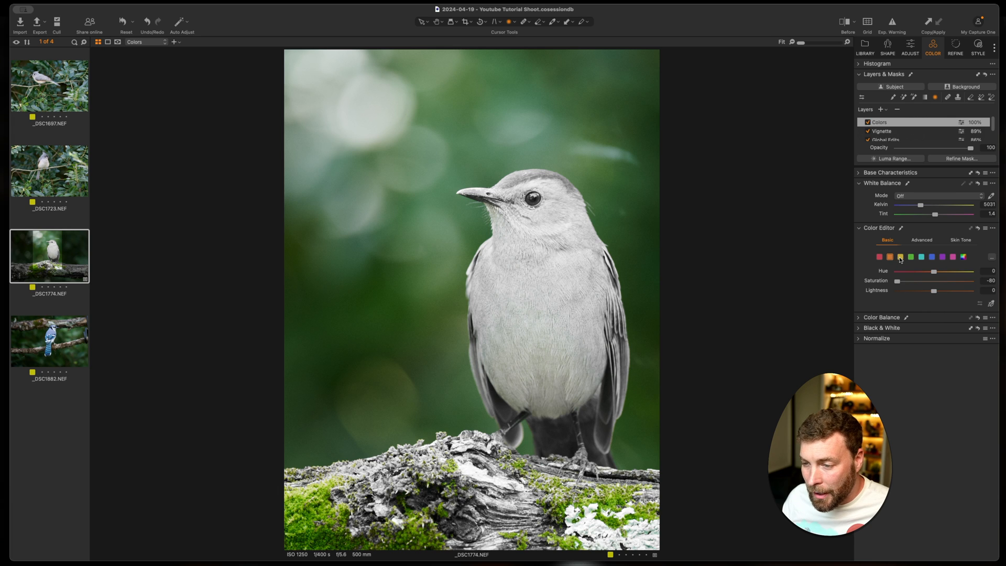
{"action": "left_click", "coordinate": [897, 281]}
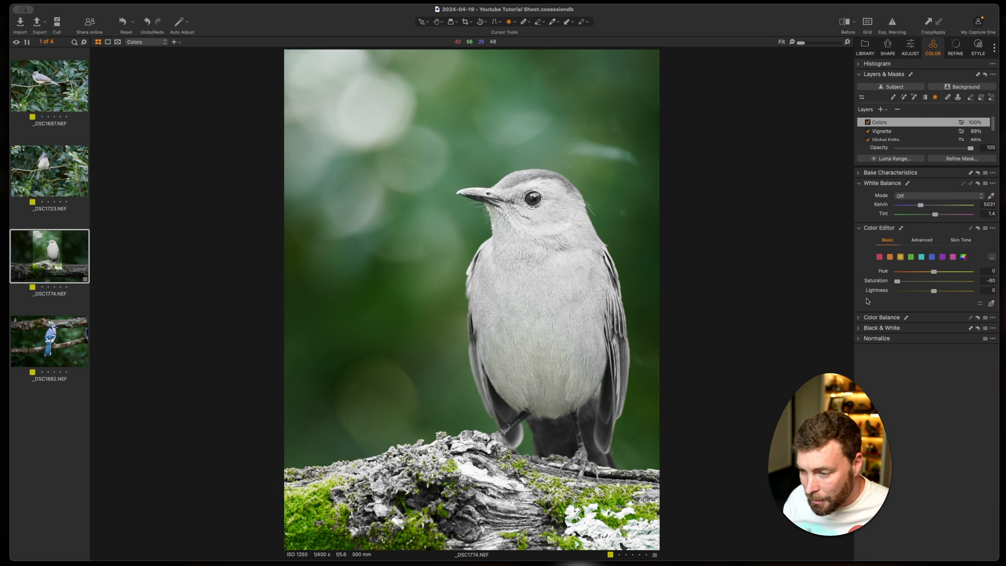
{"action": "left_click_drag", "start_coordinate": [898, 282], "coordinate": [939, 284]}
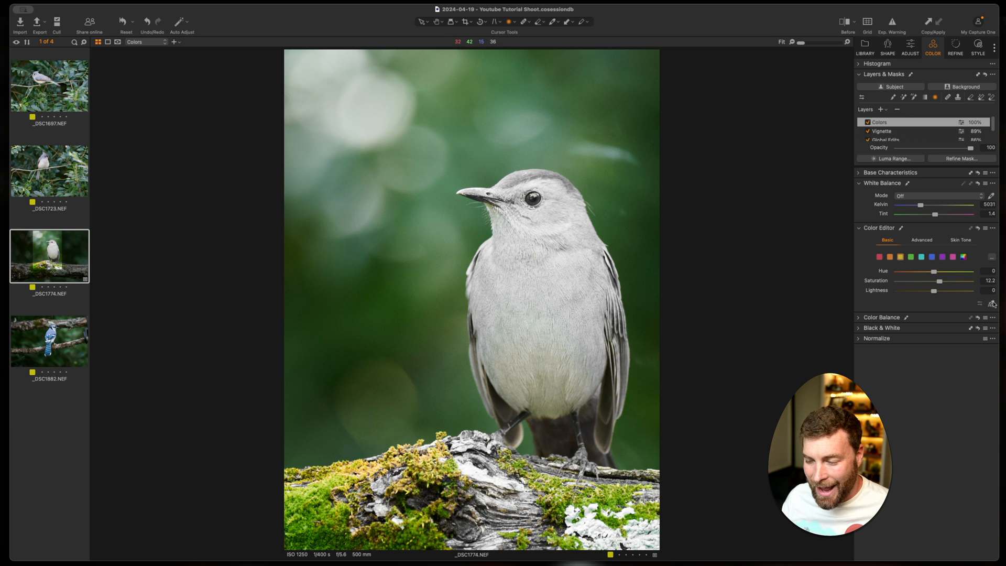
{"action": "left_click", "coordinate": [889, 256]}
{"action": "mouse_move", "coordinate": [938, 282]}
{"action": "left_mouse_down"}
{"action": "mouse_move", "coordinate": [899, 282]}
{"action": "mouse_move", "coordinate": [938, 286]}
{"action": "left_mouse_up"}
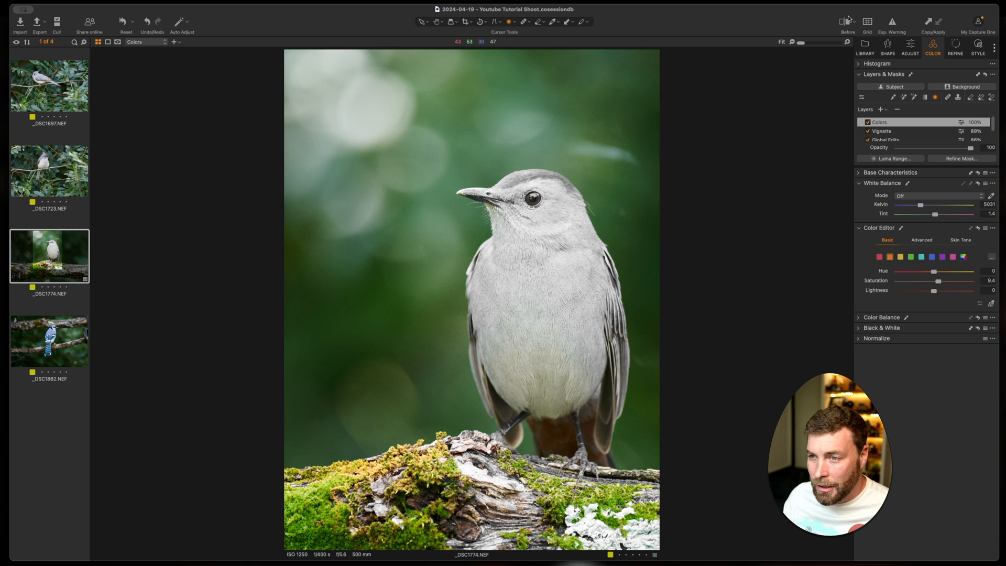
{"action": "left_click", "coordinate": [847, 22]}
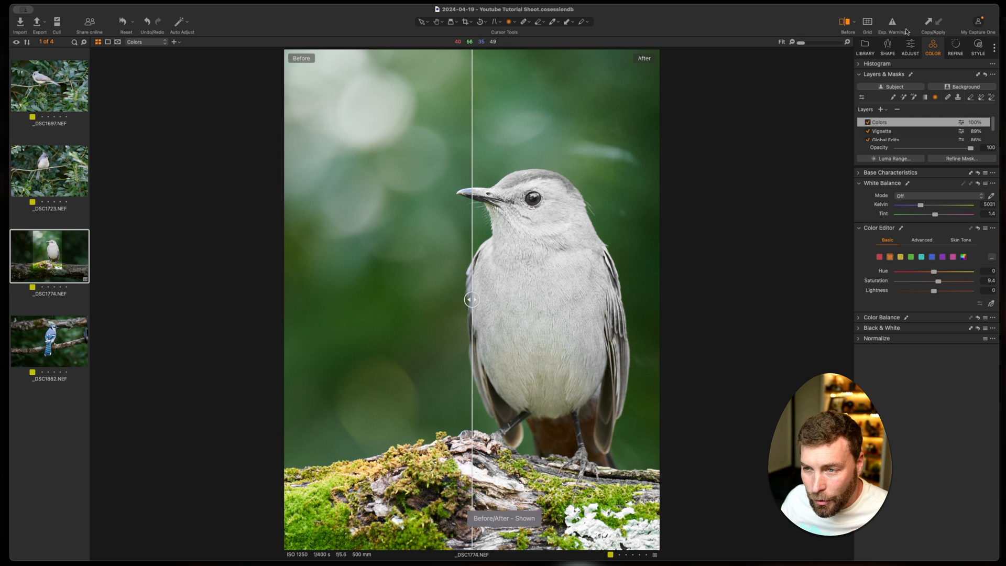
Step: Switch the before/after comparison to full view and toggle between the original and edited photo
{"action": "left_click", "coordinate": [853, 23]}
{"action": "left_click", "coordinate": [874, 30]}
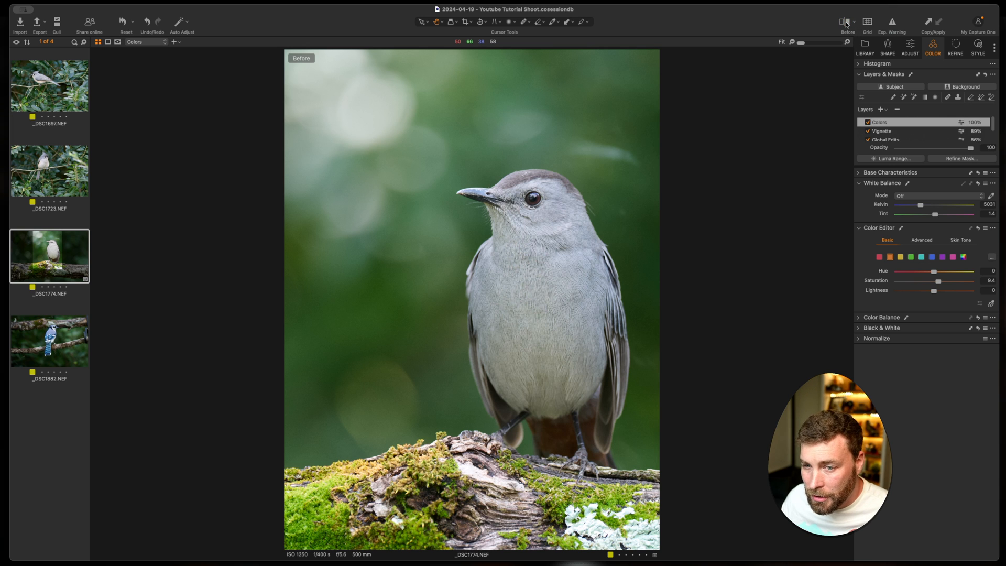
{"action": "left_click", "coordinate": [847, 24]}
{"action": "left_click", "coordinate": [847, 24]}
{"action": "left_click", "coordinate": [847, 23]}
{"action": "left_click", "coordinate": [847, 24]}
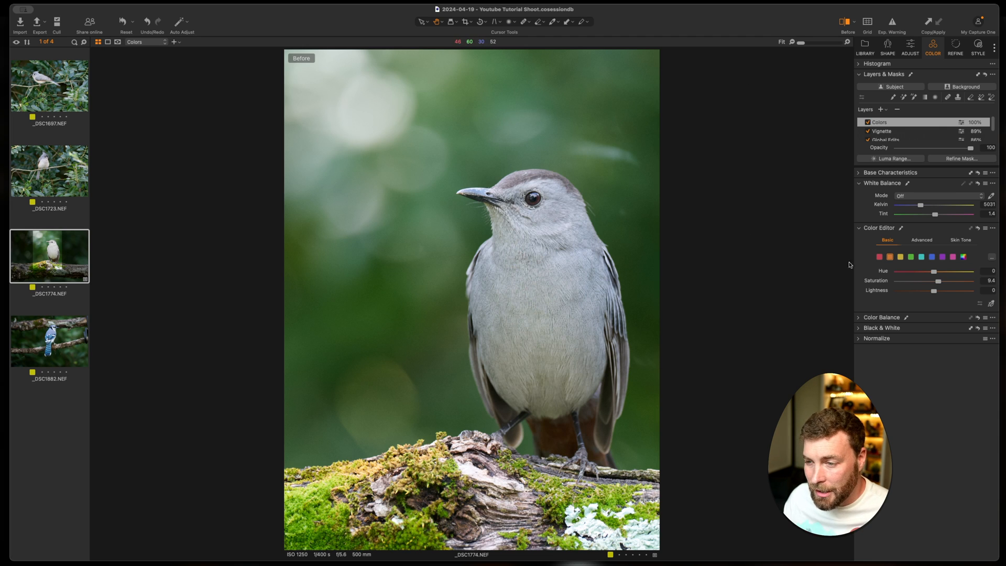
Step: Set the Colors layer's magenta saturation to 28.8 in the Color Editor and compare the photo with the original
{"action": "left_click", "coordinate": [941, 258]}
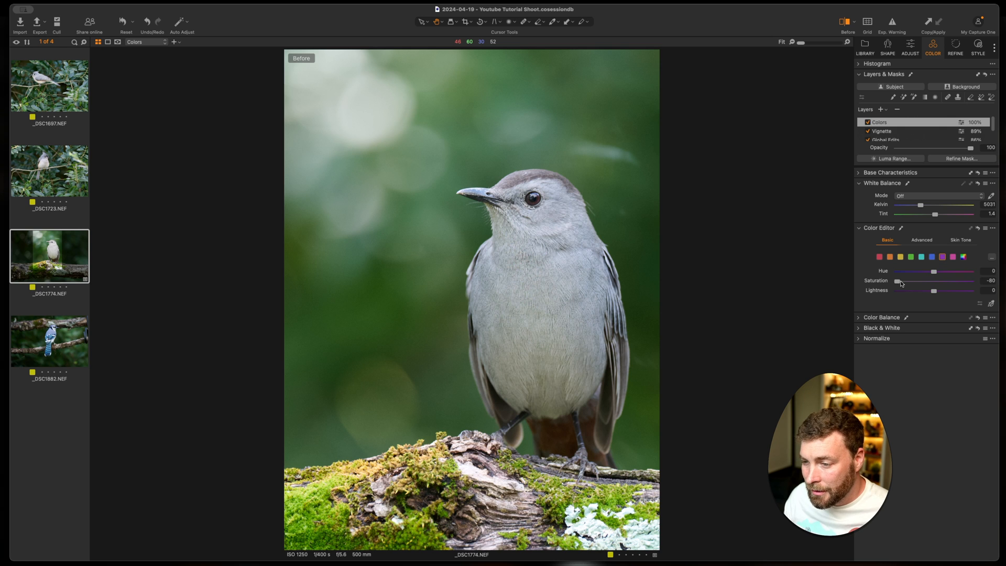
{"action": "left_click_drag", "start_coordinate": [897, 281], "coordinate": [947, 286]}
{"action": "left_click", "coordinate": [952, 258]}
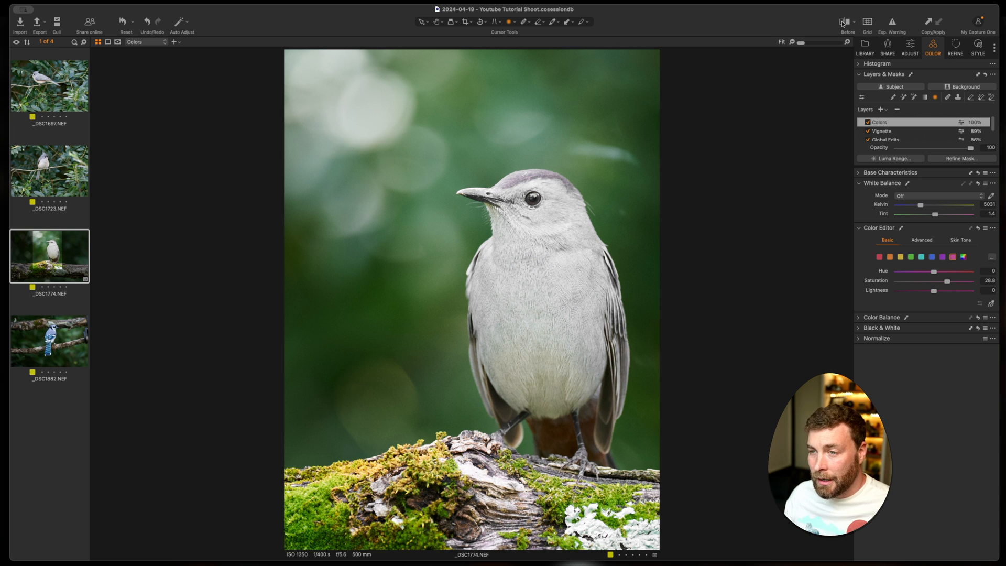
{"action": "left_click", "coordinate": [844, 22]}
{"action": "left_click", "coordinate": [844, 23]}
{"action": "left_click", "coordinate": [843, 22]}
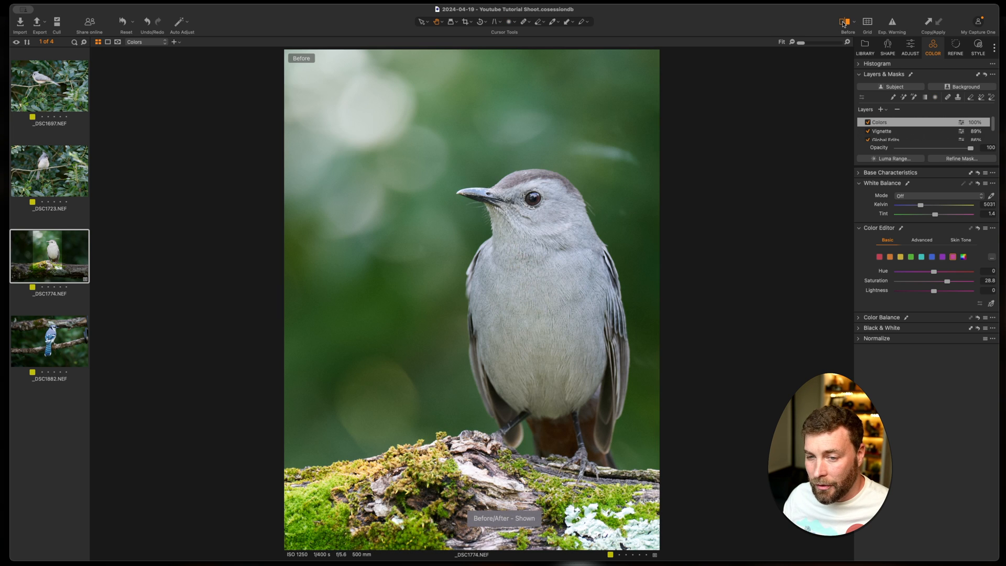
{"action": "left_click", "coordinate": [843, 23]}
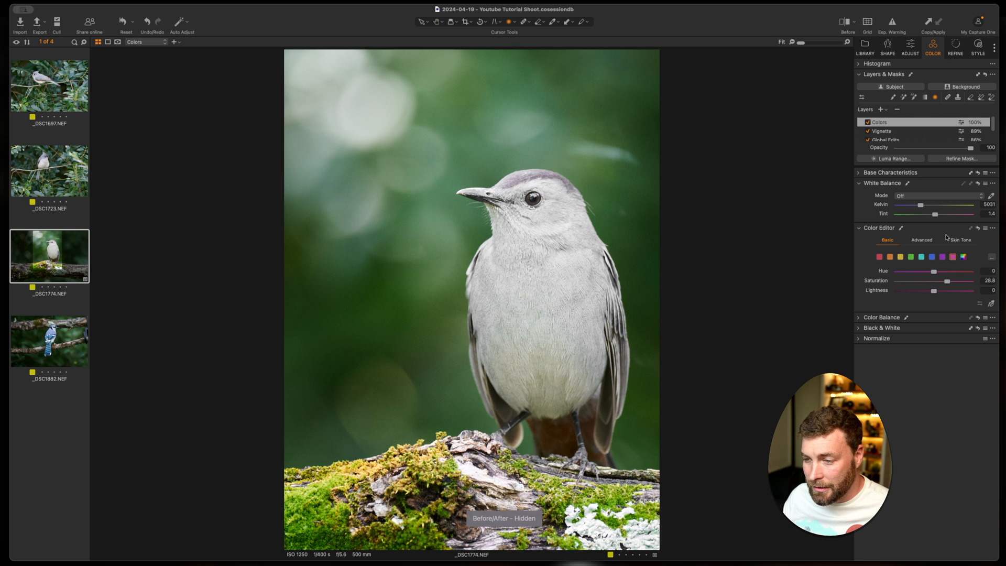
Step: Set the Colors layer's red saturation to 15.6 to bring back the eye colour, and compare with the original
{"action": "left_click", "coordinate": [879, 257]}
{"action": "key", "text": "period"}
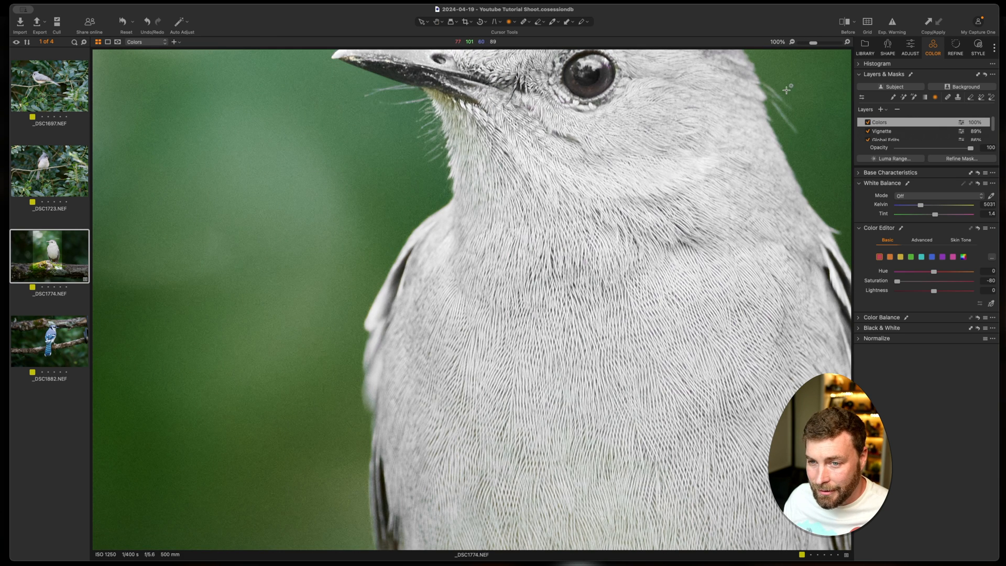
{"action": "left_click_drag", "start_coordinate": [896, 281], "coordinate": [942, 286]}
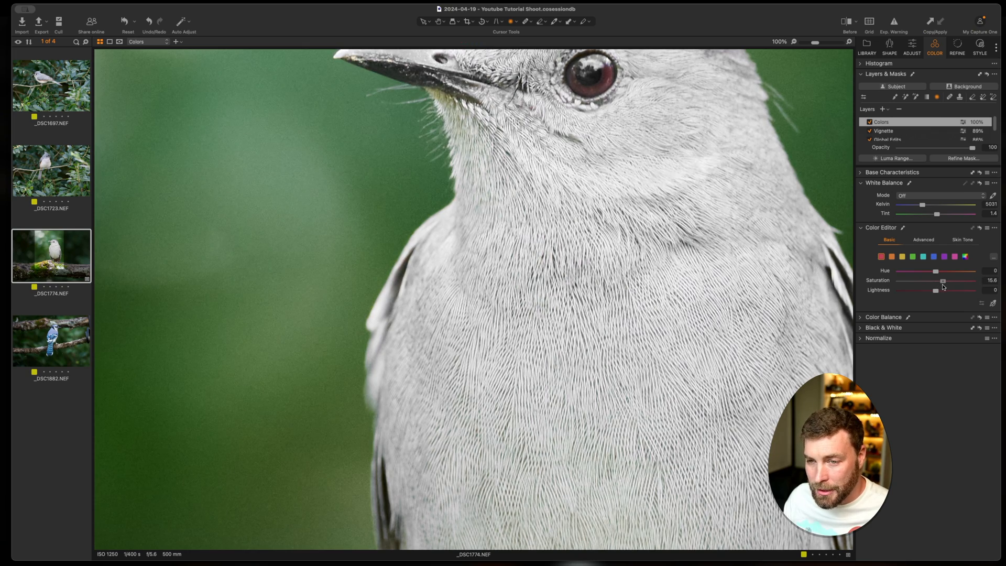
{"action": "key", "text": "super+minus"}
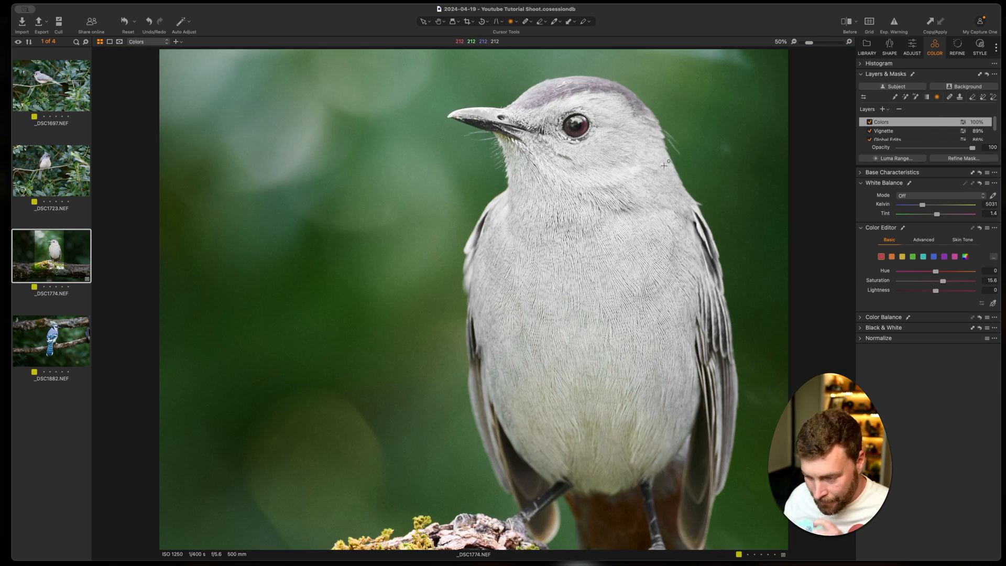
{"action": "key", "text": "super+minus"}
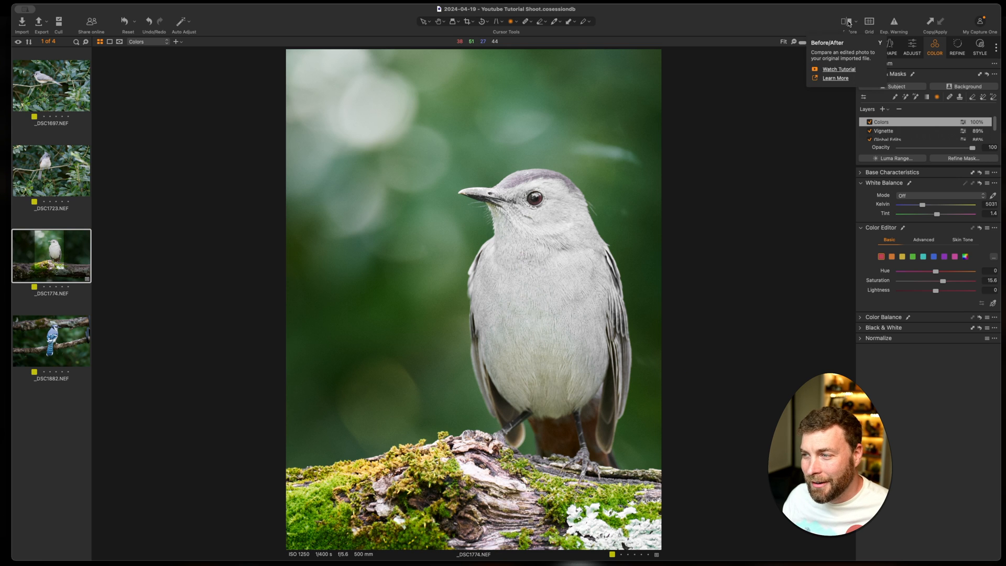
{"action": "left_click", "coordinate": [845, 23]}
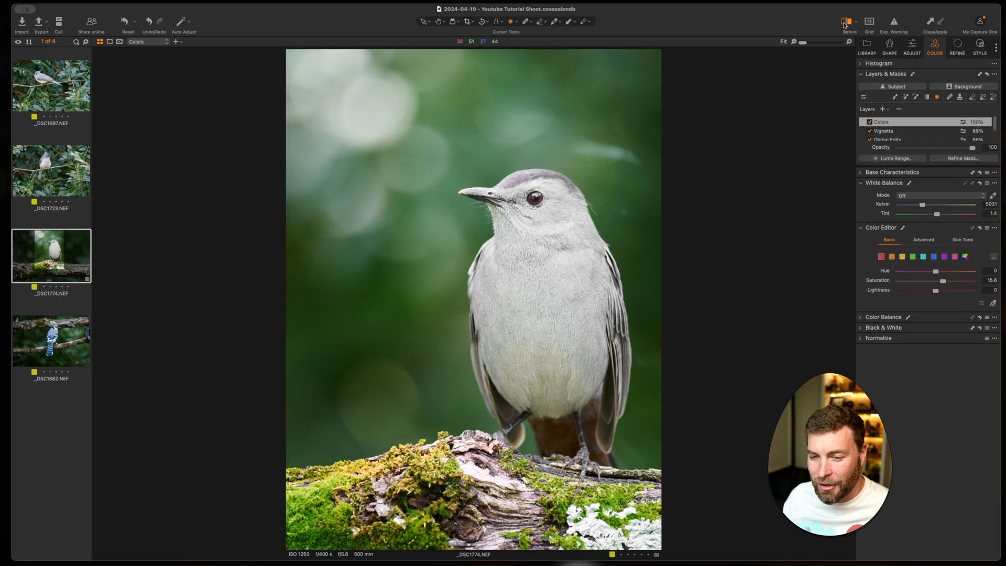
{"action": "left_click", "coordinate": [846, 24]}
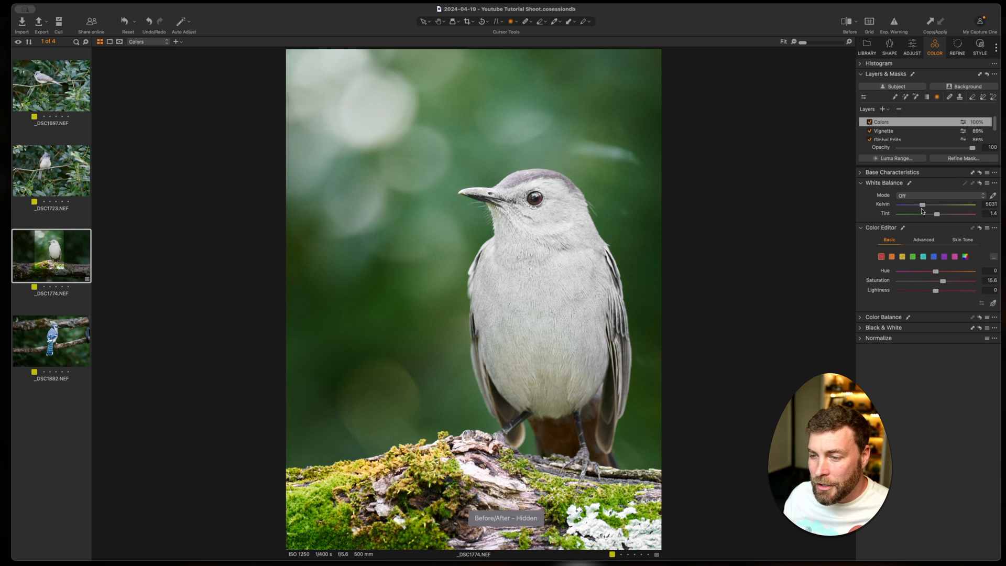
Step: Raise the Colors layer's blue saturation, set its cyan saturation to -12.9, and compare with the original
{"action": "left_click", "coordinate": [933, 257]}
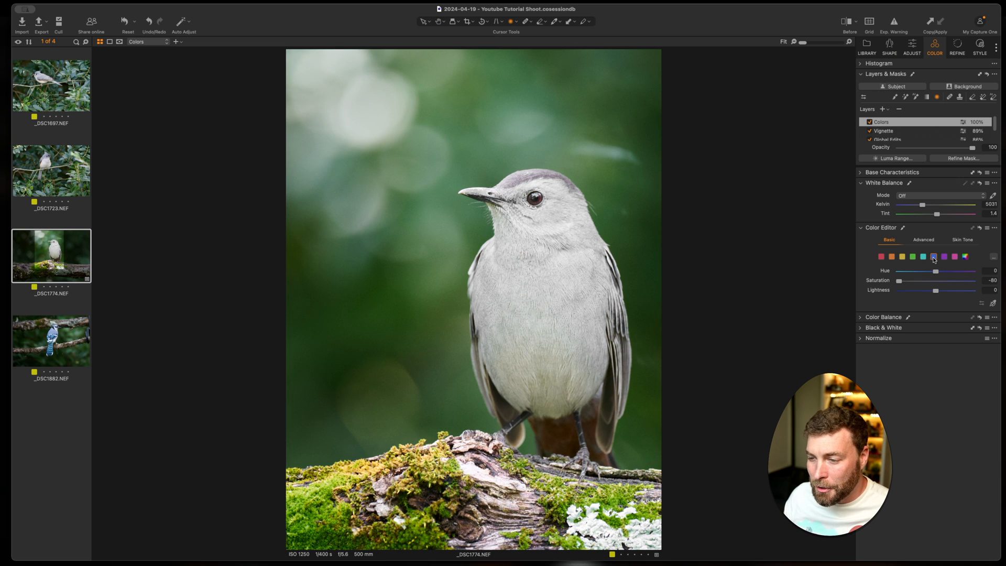
{"action": "mouse_move", "coordinate": [935, 281]}
{"action": "left_mouse_down"}
{"action": "mouse_move", "coordinate": [899, 283]}
{"action": "mouse_move", "coordinate": [926, 283]}
{"action": "left_mouse_up"}
{"action": "left_click", "coordinate": [923, 256]}
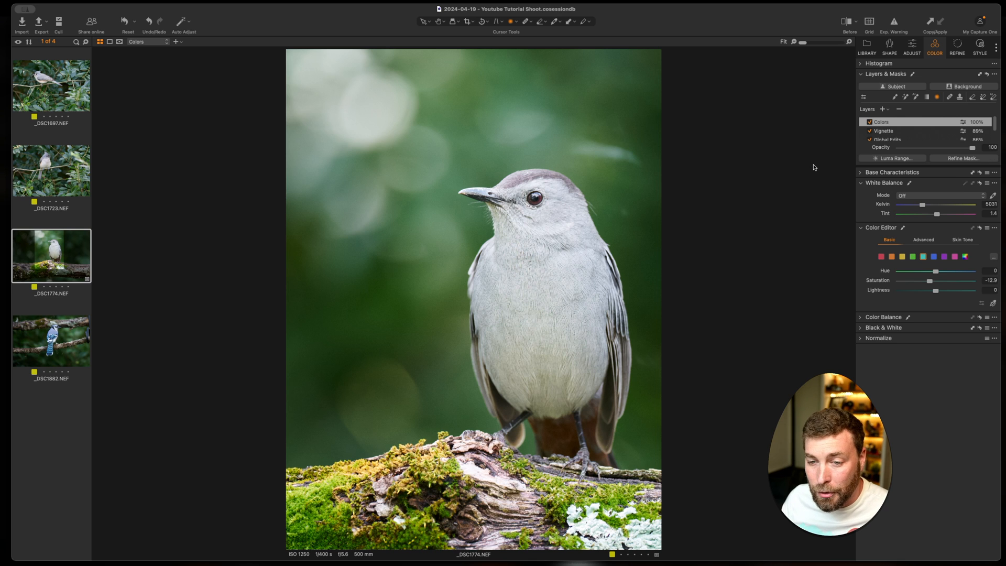
{"action": "left_click", "coordinate": [849, 23]}
{"action": "left_click", "coordinate": [849, 23]}
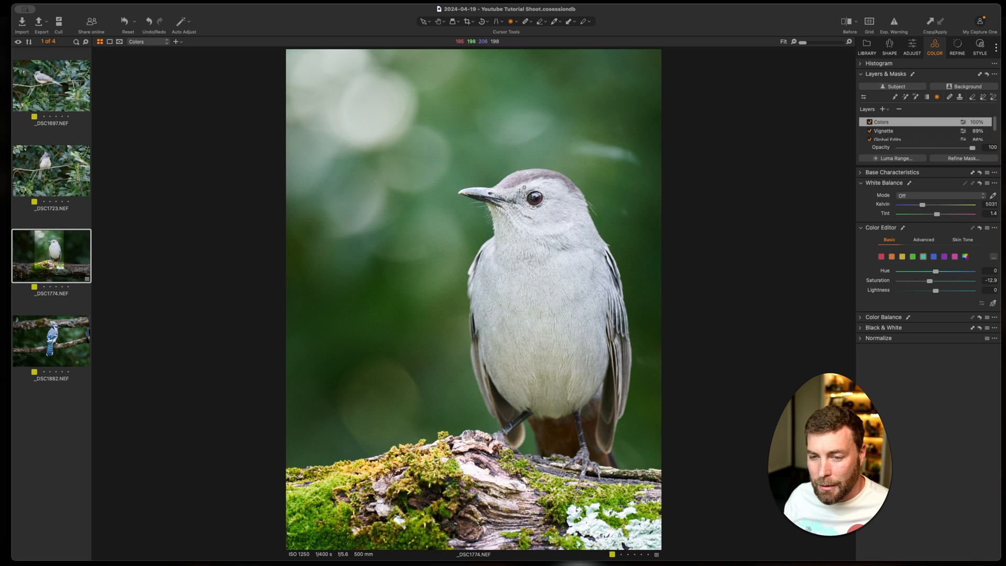
Step: Inspect the bird's eye up close and add a new adjustment layer named Eye
{"action": "scroll", "coordinate": [528, 195], "scroll_direction": "up", "scroll_amount": 1}
{"action": "scroll", "coordinate": [529, 195], "scroll_direction": "up", "scroll_amount": 3}
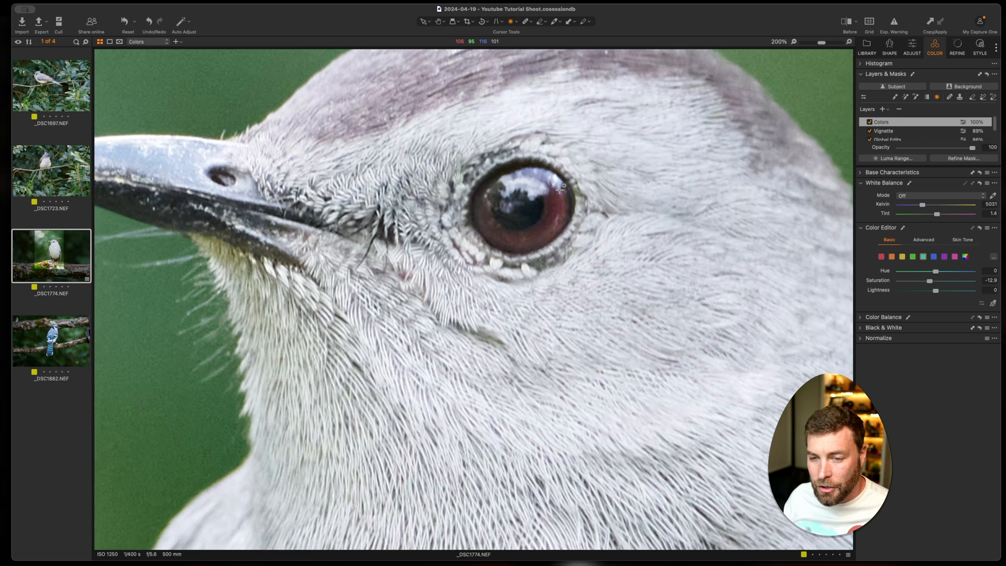
{"action": "scroll", "coordinate": [560, 190], "scroll_direction": "down", "scroll_amount": 1}
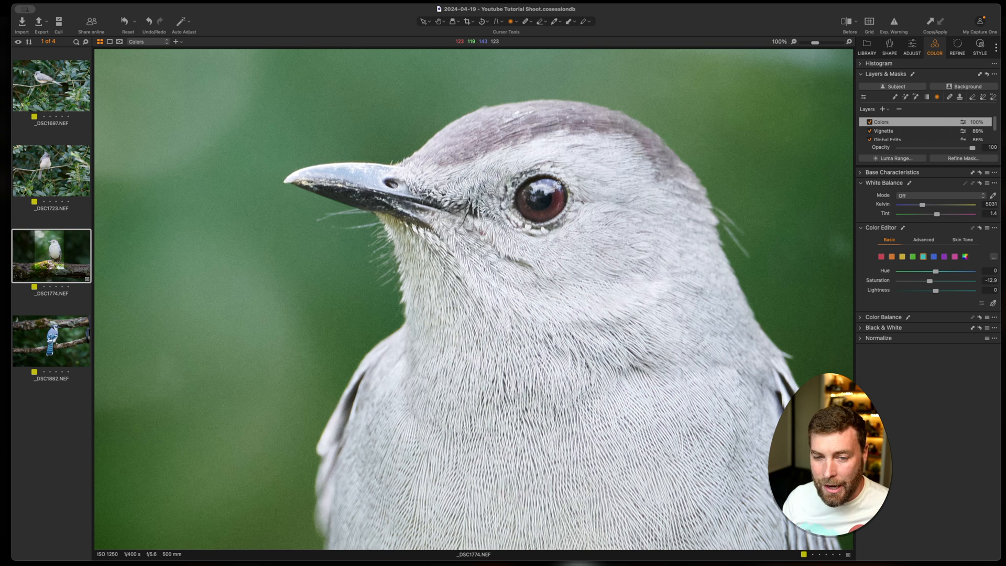
{"action": "scroll", "coordinate": [554, 188], "scroll_direction": "down", "scroll_amount": 5}
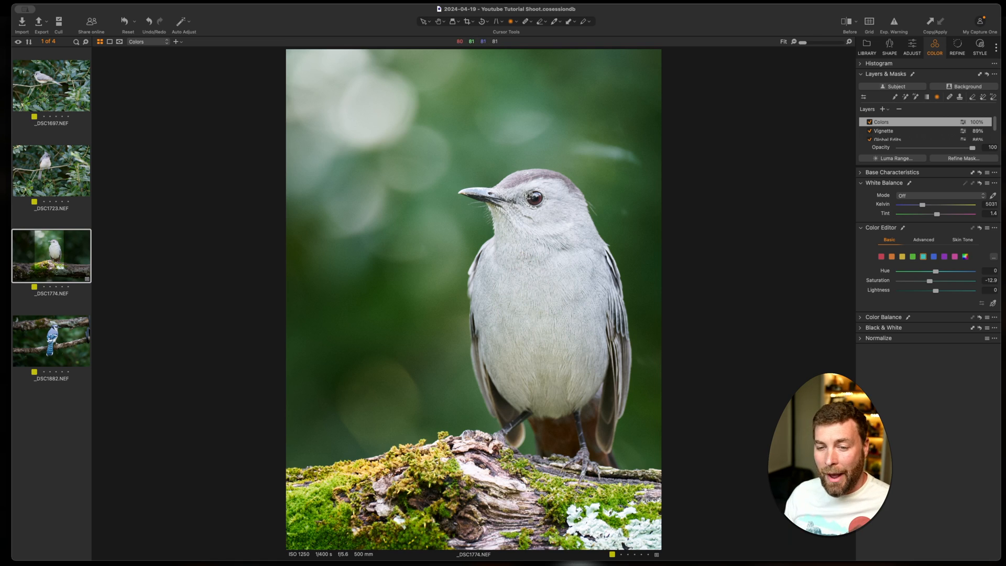
{"action": "scroll", "coordinate": [533, 199], "scroll_direction": "up", "scroll_amount": 5}
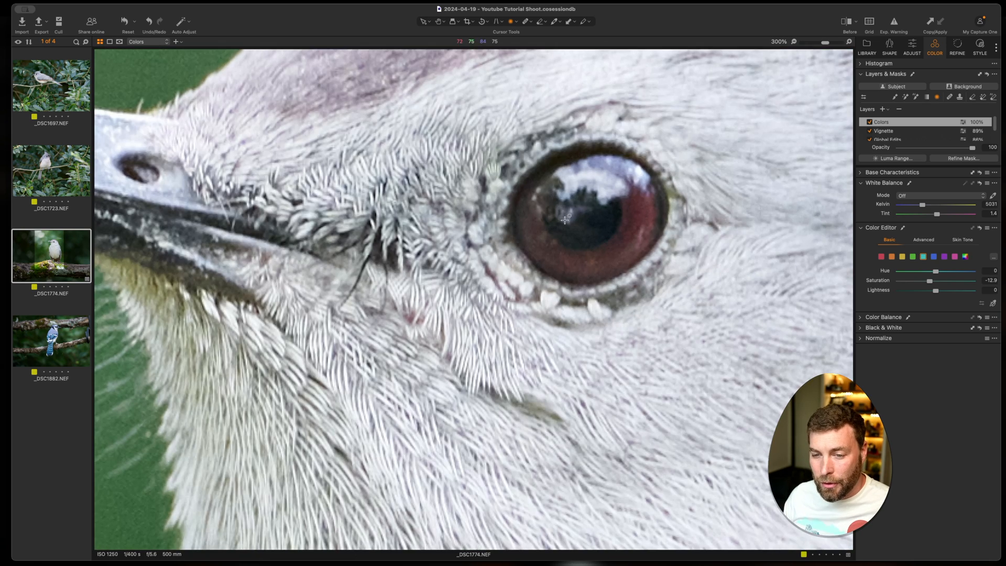
{"action": "scroll", "coordinate": [565, 220], "scroll_direction": "down", "scroll_amount": 2}
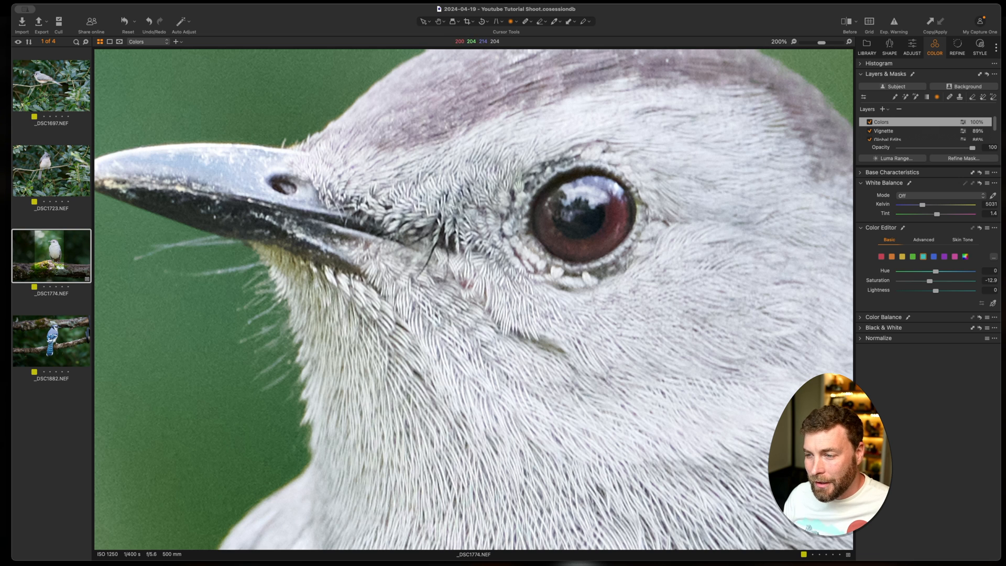
{"action": "left_click", "coordinate": [882, 111]}
{"action": "double_click", "coordinate": [892, 122]}
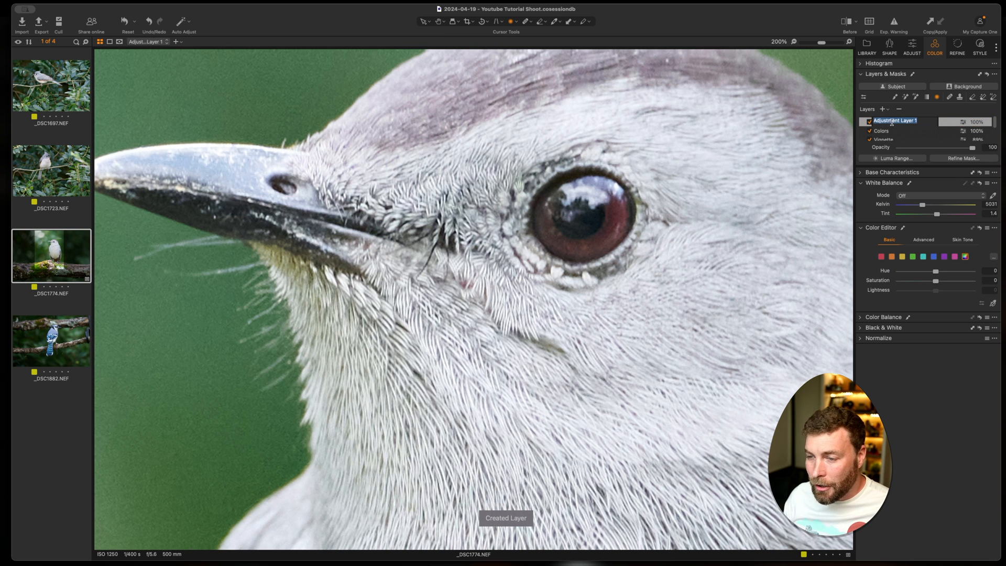
{"action": "type", "text": "P"}
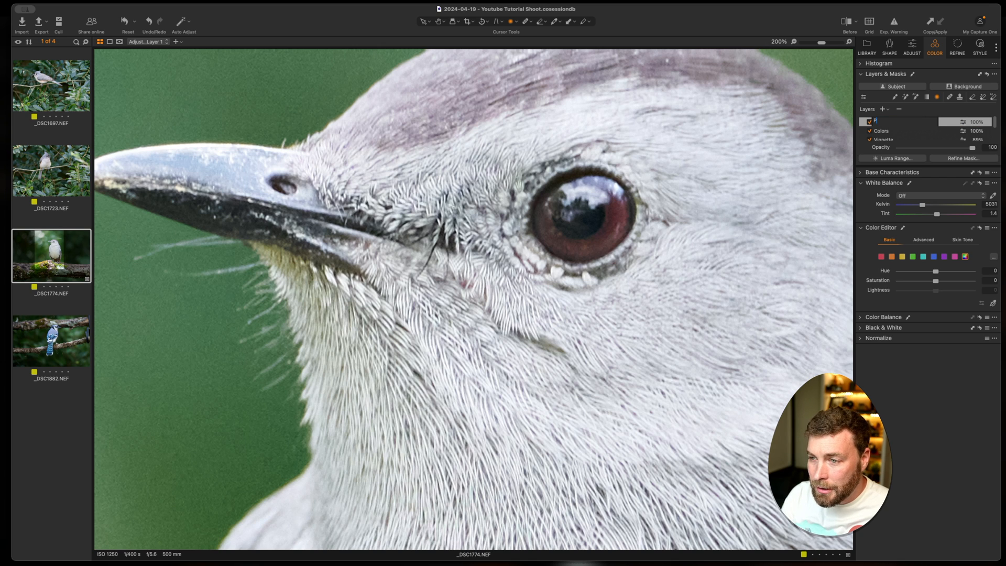
{"action": "type", "text": "ye"}
{"action": "key", "text": "Return"}
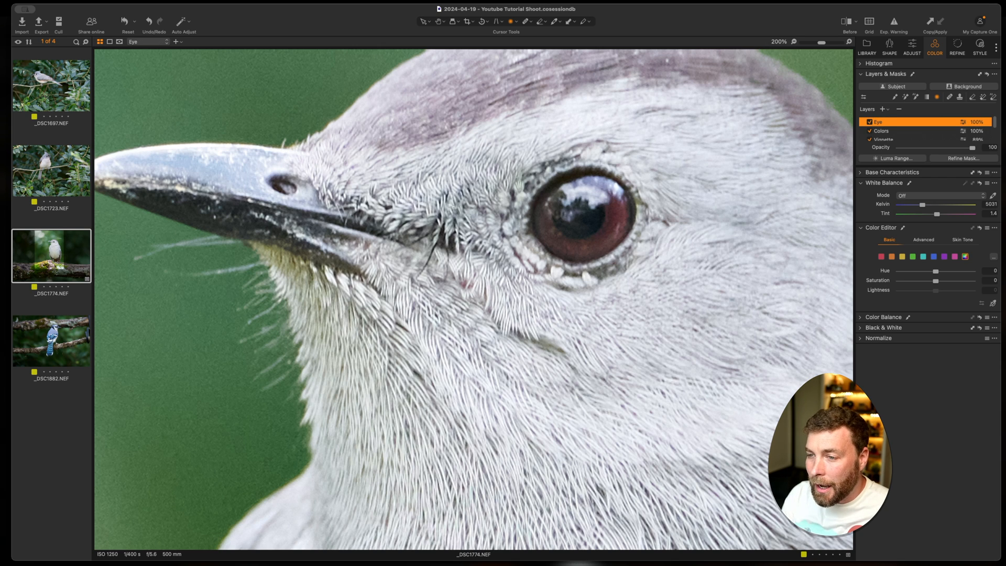
Step: Brush a mask over the bird's whole eye on the Eye layer, checking it with the mask overlay
{"action": "left_click", "coordinate": [894, 98]}
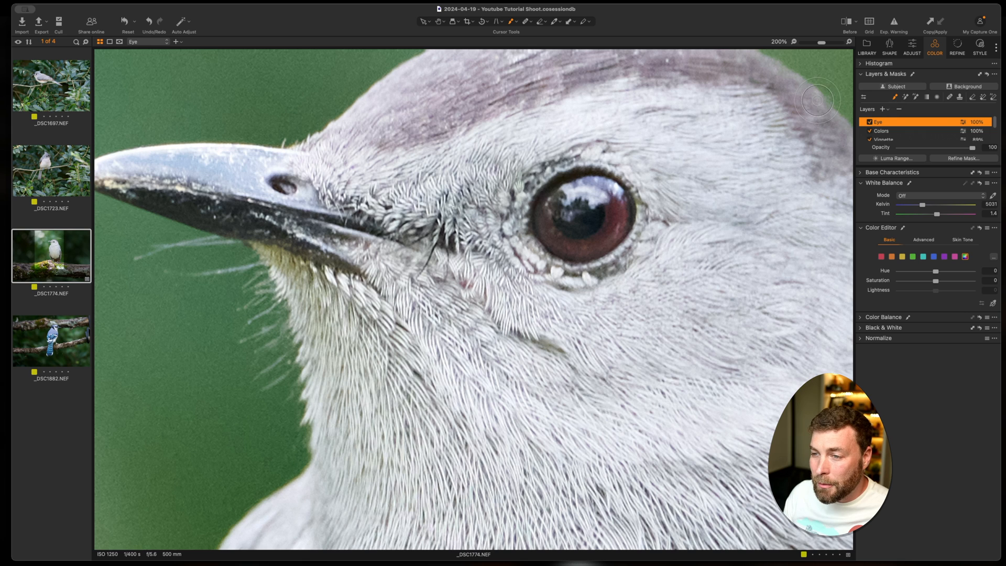
{"action": "key", "text": "m"}
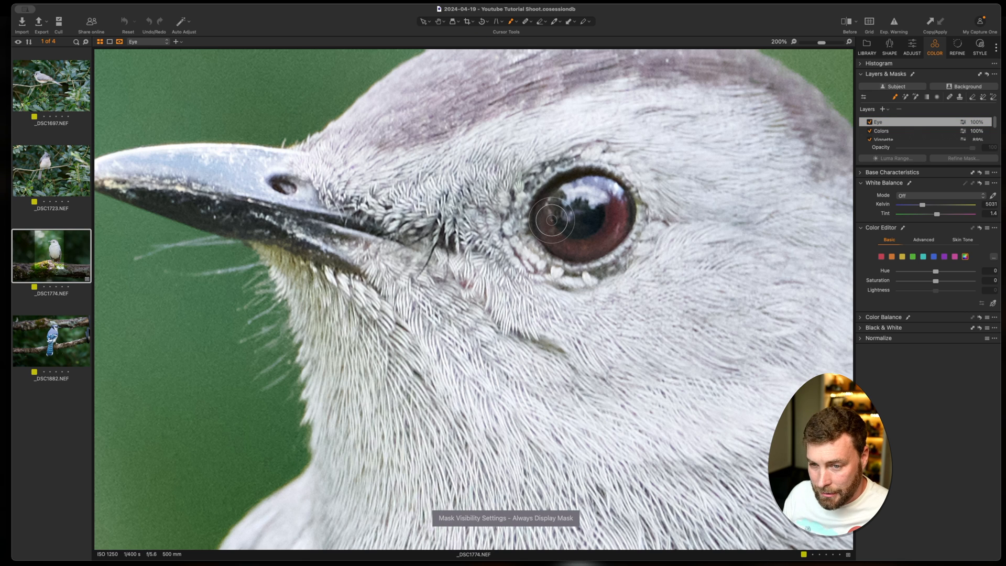
{"action": "mouse_move", "coordinate": [552, 220]}
{"action": "left_mouse_down"}
{"action": "mouse_move", "coordinate": [605, 239]}
{"action": "mouse_move", "coordinate": [620, 221]}
{"action": "mouse_move", "coordinate": [615, 195]}
{"action": "mouse_move", "coordinate": [579, 206]}
{"action": "mouse_move", "coordinate": [596, 218]}
{"action": "mouse_move", "coordinate": [571, 225]}
{"action": "mouse_move", "coordinate": [584, 236]}
{"action": "mouse_move", "coordinate": [582, 213]}
{"action": "mouse_move", "coordinate": [537, 217]}
{"action": "mouse_move", "coordinate": [583, 245]}
{"action": "mouse_move", "coordinate": [609, 228]}
{"action": "mouse_move", "coordinate": [615, 201]}
{"action": "mouse_move", "coordinate": [579, 190]}
{"action": "mouse_move", "coordinate": [587, 215]}
{"action": "left_mouse_up"}
{"action": "key", "text": "super+z"}
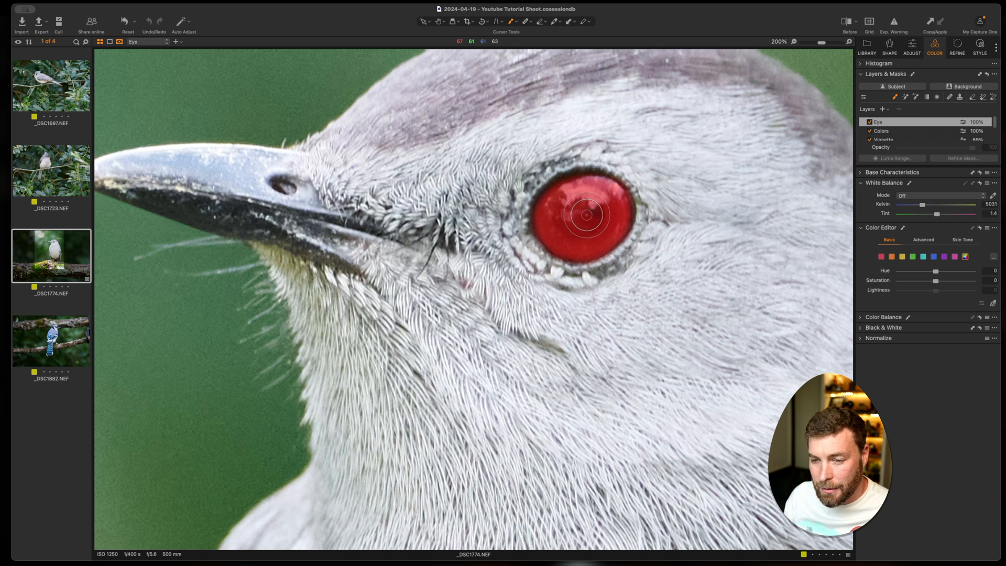
{"action": "key", "text": "m"}
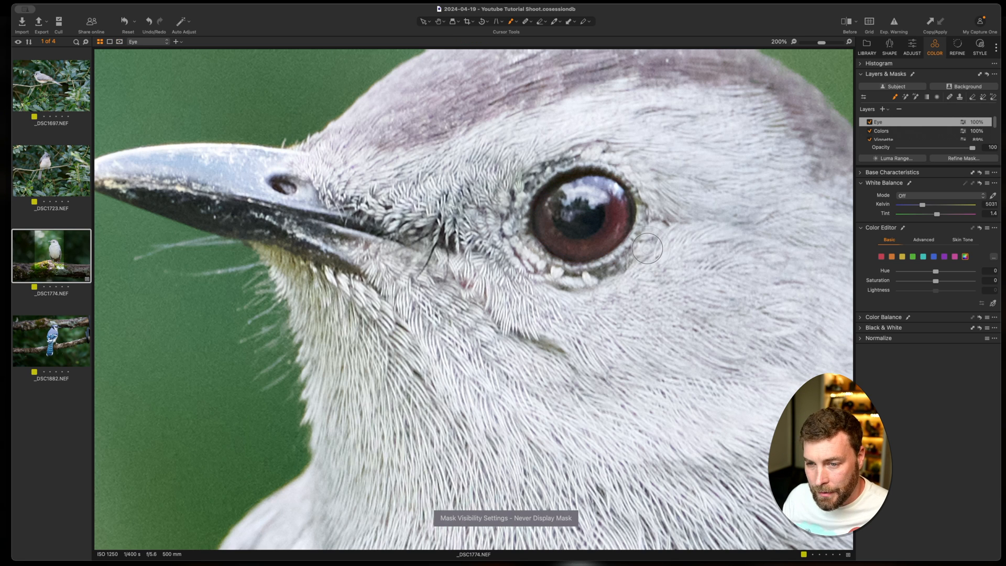
Step: Set the Eye layer's contrast to 7, exposure to 0.17 and saturation to 6
{"action": "left_click", "coordinate": [911, 47]}
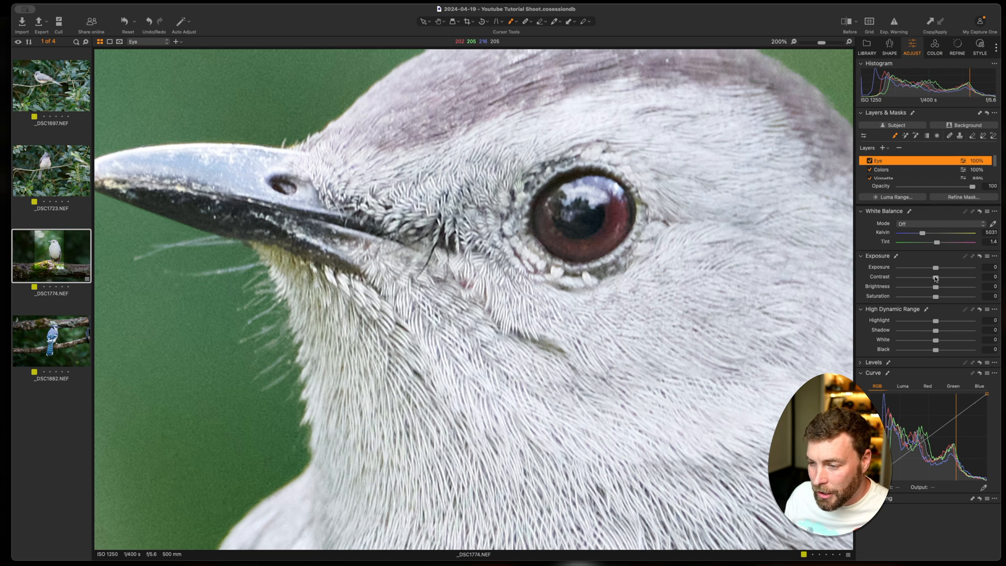
{"action": "left_click_drag", "start_coordinate": [935, 276], "coordinate": [941, 277]}
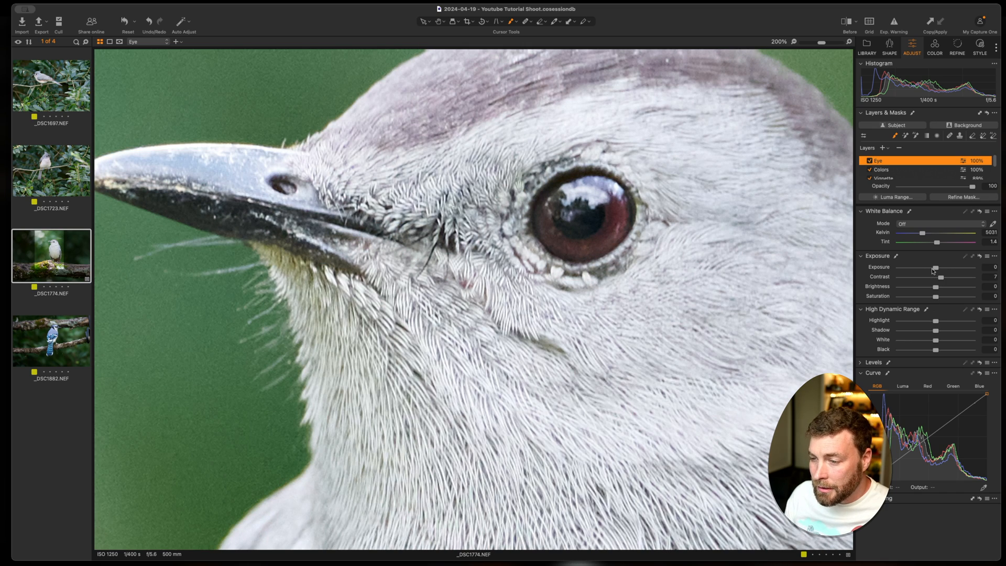
{"action": "left_click_drag", "start_coordinate": [937, 271], "coordinate": [939, 299]}
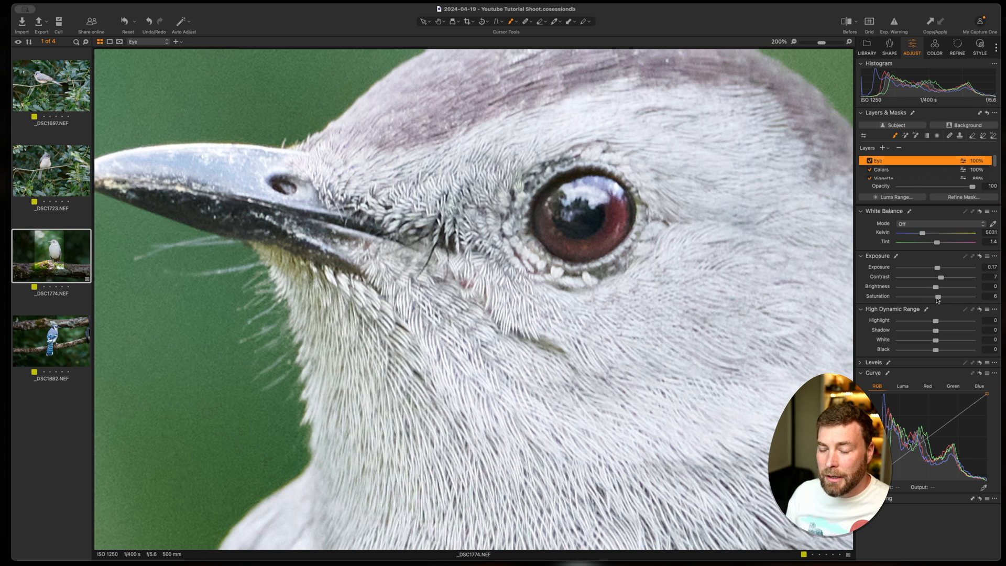
Step: Add a new layer named Pupil and brush a mask over the bird's pupil, checking it with the mask overlay
{"action": "left_click", "coordinate": [883, 148]}
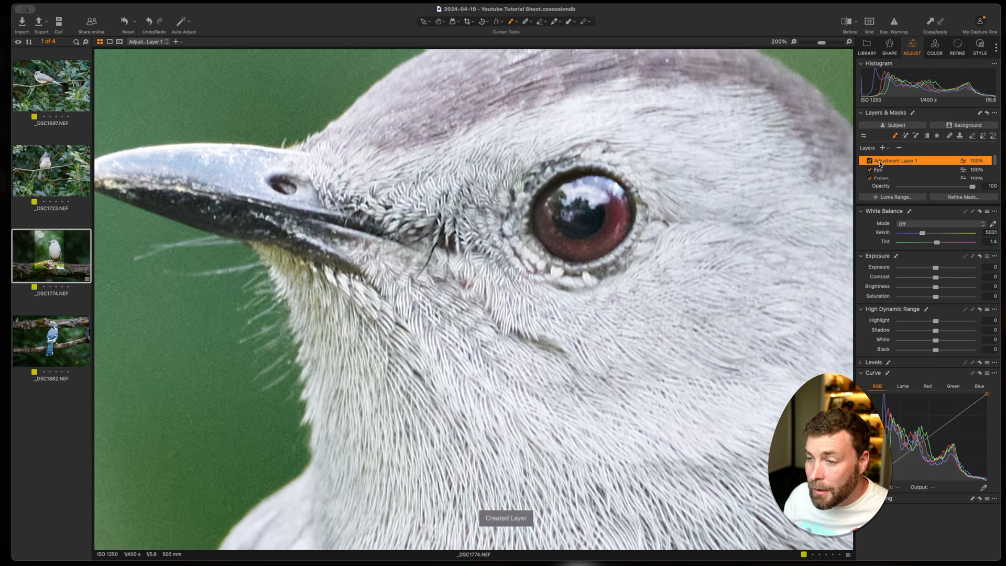
{"action": "type", "text": "Pupil"}
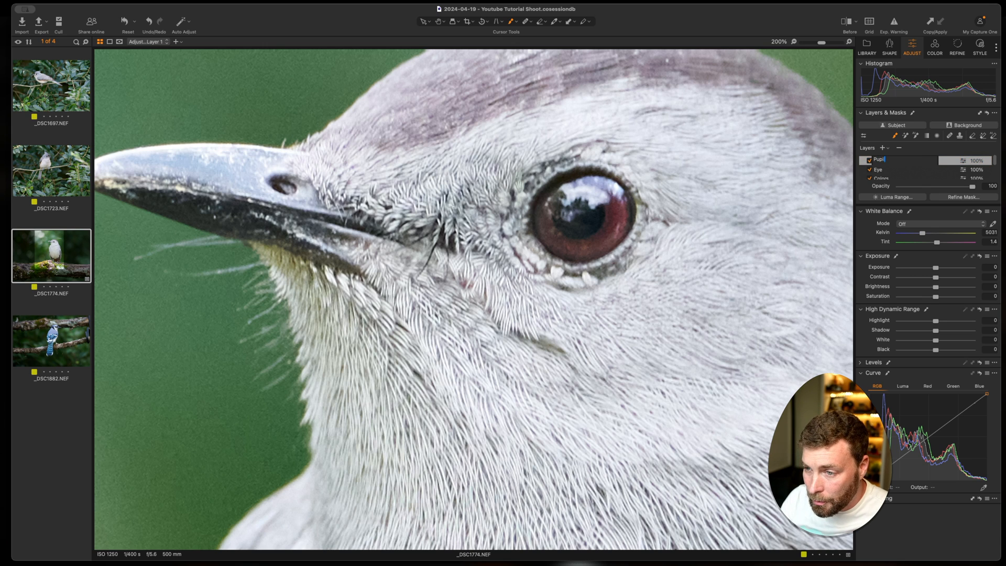
{"action": "key", "text": "Return"}
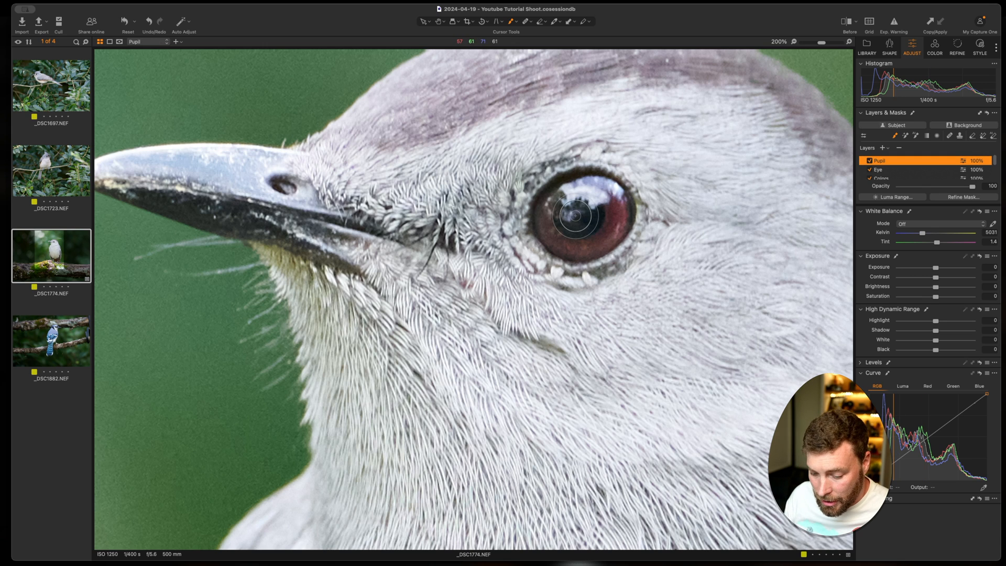
{"action": "key", "text": "m"}
{"action": "mouse_move", "coordinate": [570, 216]}
{"action": "left_mouse_down"}
{"action": "mouse_move", "coordinate": [585, 220]}
{"action": "mouse_move", "coordinate": [586, 207]}
{"action": "mouse_move", "coordinate": [569, 223]}
{"action": "mouse_move", "coordinate": [572, 215]}
{"action": "mouse_move", "coordinate": [576, 230]}
{"action": "mouse_move", "coordinate": [586, 212]}
{"action": "mouse_move", "coordinate": [573, 209]}
{"action": "mouse_move", "coordinate": [568, 225]}
{"action": "mouse_move", "coordinate": [587, 215]}
{"action": "mouse_move", "coordinate": [580, 226]}
{"action": "left_mouse_up"}
{"action": "key", "text": "m"}
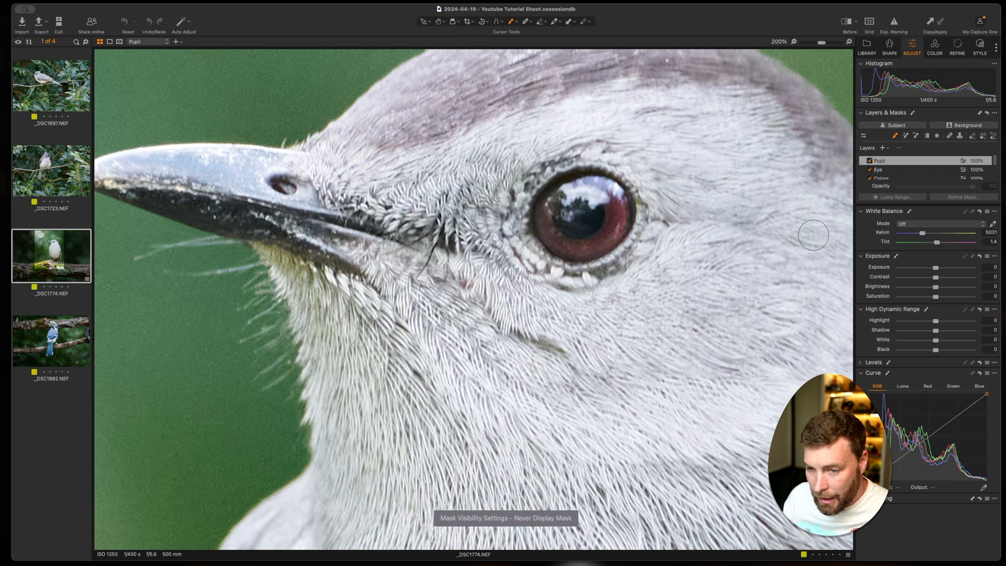
{"action": "key", "text": "m"}
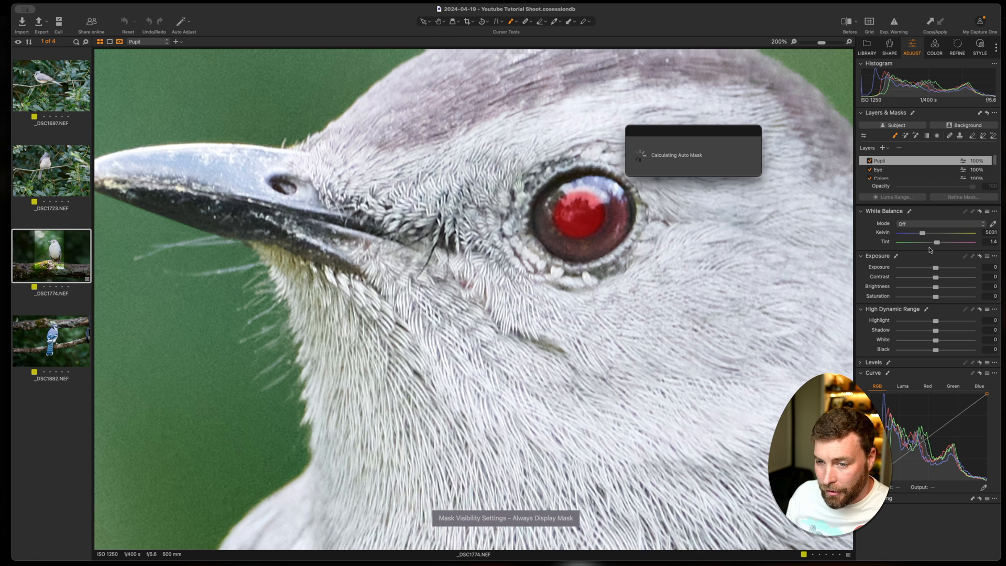
Step: Hide the mask overlay and set the Pupil layer's exposure to -1.93, contrast to 10 and black to -14
{"action": "key", "text": "m"}
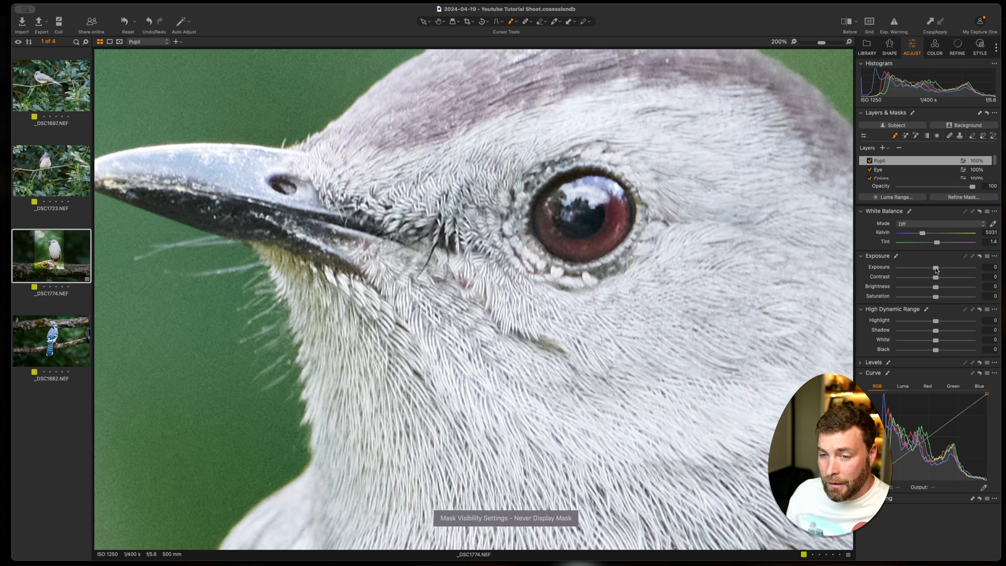
{"action": "left_click_drag", "start_coordinate": [931, 267], "coordinate": [926, 267]}
{"action": "left_click_drag", "start_coordinate": [936, 349], "coordinate": [931, 350]}
{"action": "left_click_drag", "start_coordinate": [936, 277], "coordinate": [917, 269]}
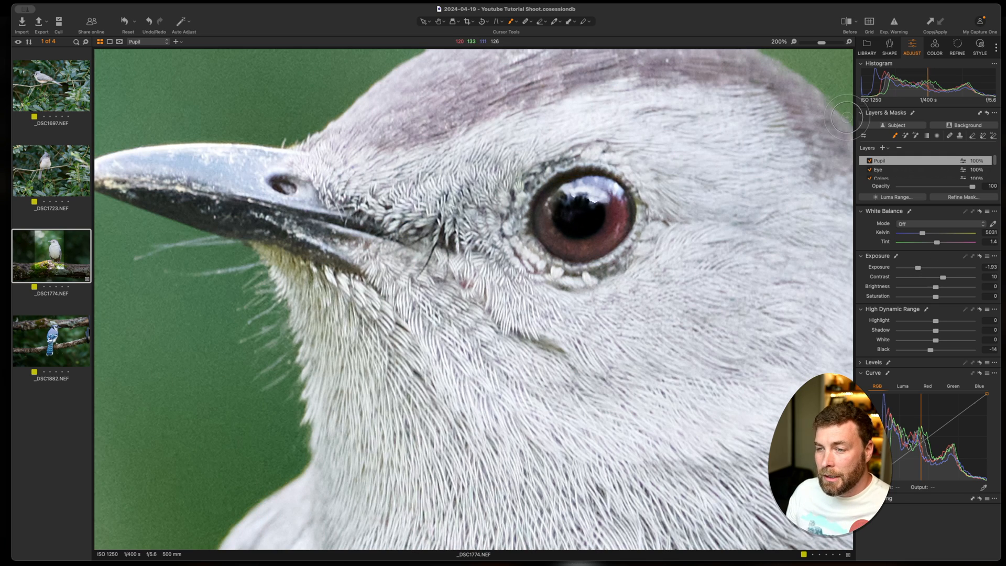
Step: Add a new adjustment layer named Eye Glare
{"action": "left_click", "coordinate": [884, 148]}
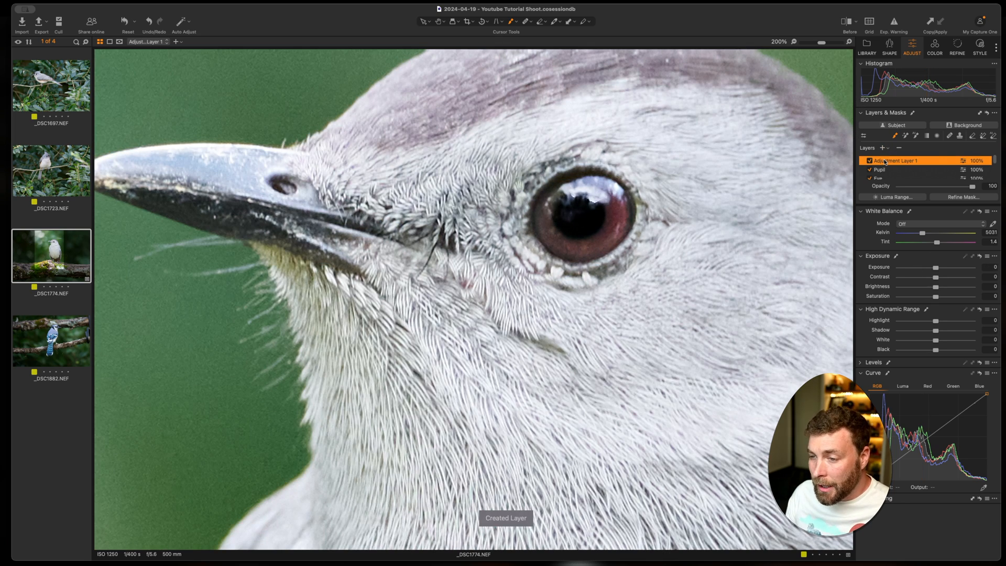
{"action": "double_click", "coordinate": [884, 161]}
{"action": "type", "text": "Eye"}
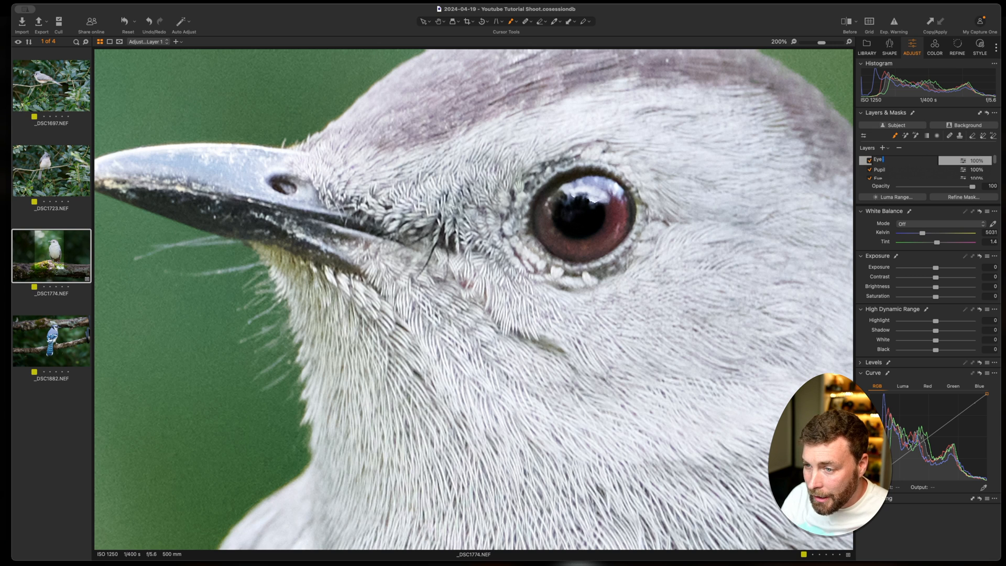
{"action": "type", "text": " Glare"}
{"action": "key", "text": "Return"}
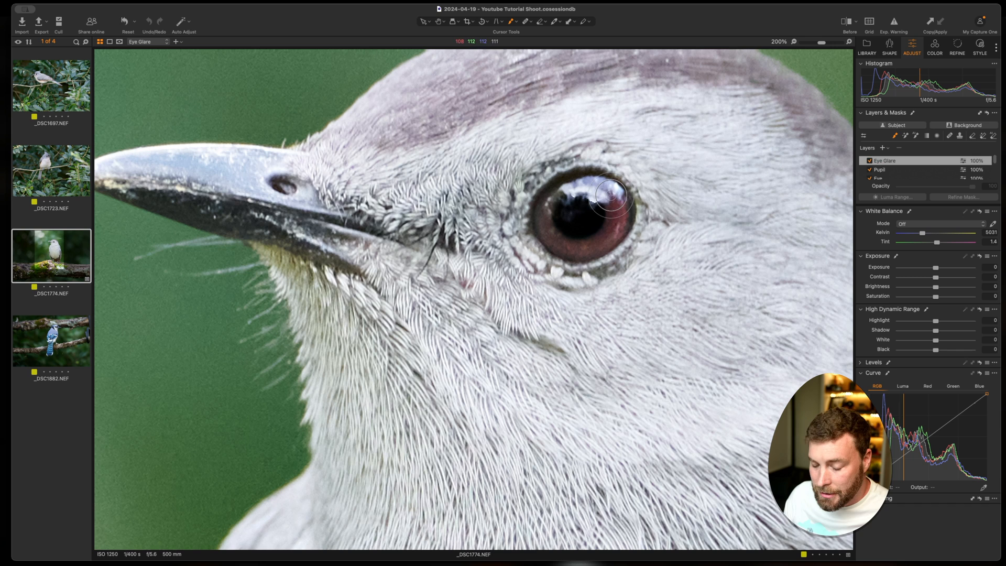
Step: Brush a mask over the reflection across the upper part of the bird's eye, checking it with the mask overlay
{"action": "key", "text": "m"}
{"action": "mouse_move", "coordinate": [611, 195]}
{"action": "left_mouse_down"}
{"action": "mouse_move", "coordinate": [610, 217]}
{"action": "mouse_move", "coordinate": [570, 191]}
{"action": "left_mouse_up"}
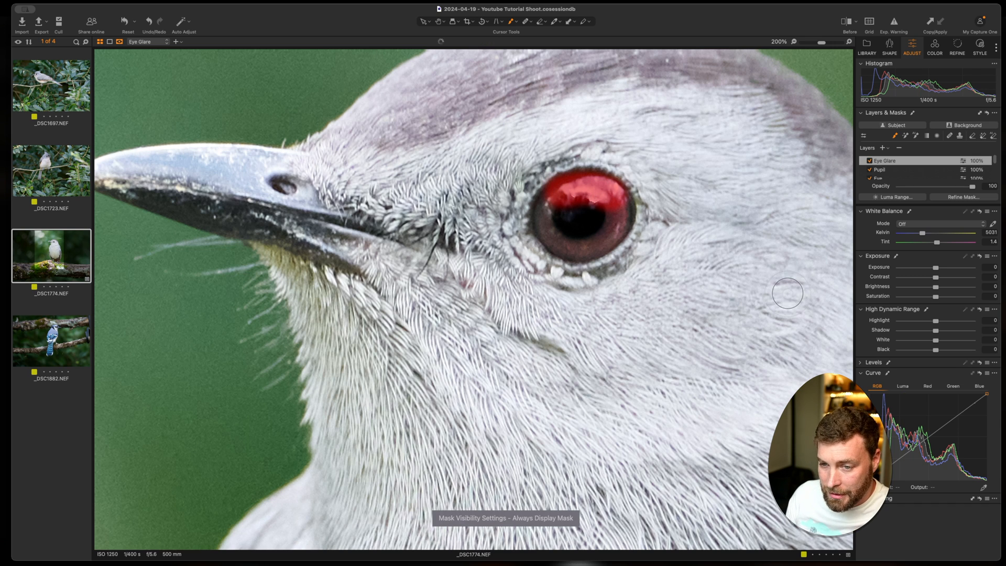
{"action": "key", "text": "m"}
{"action": "key", "text": "m"}
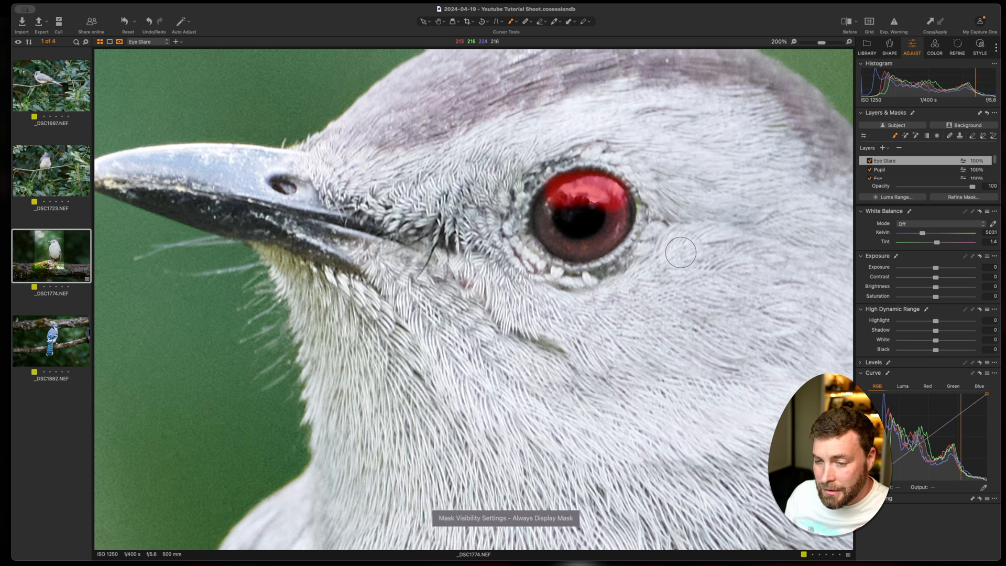
{"action": "key", "text": "m"}
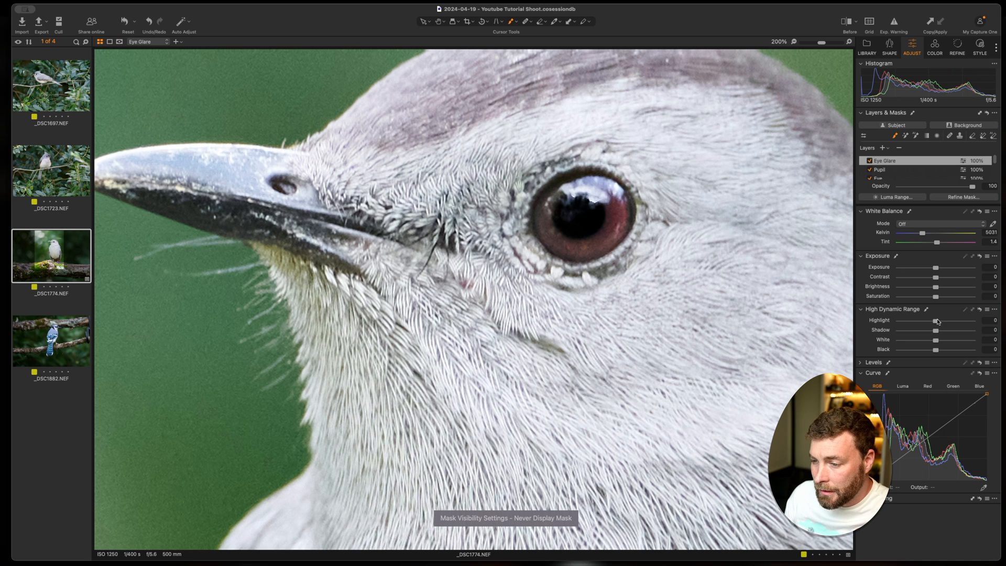
Step: Set the Eye Glare layer's highlight to -39 and exposure to -0.77, checking the eye from farther out
{"action": "left_click_drag", "start_coordinate": [938, 321], "coordinate": [920, 321]}
{"action": "left_click_drag", "start_coordinate": [936, 268], "coordinate": [928, 269]}
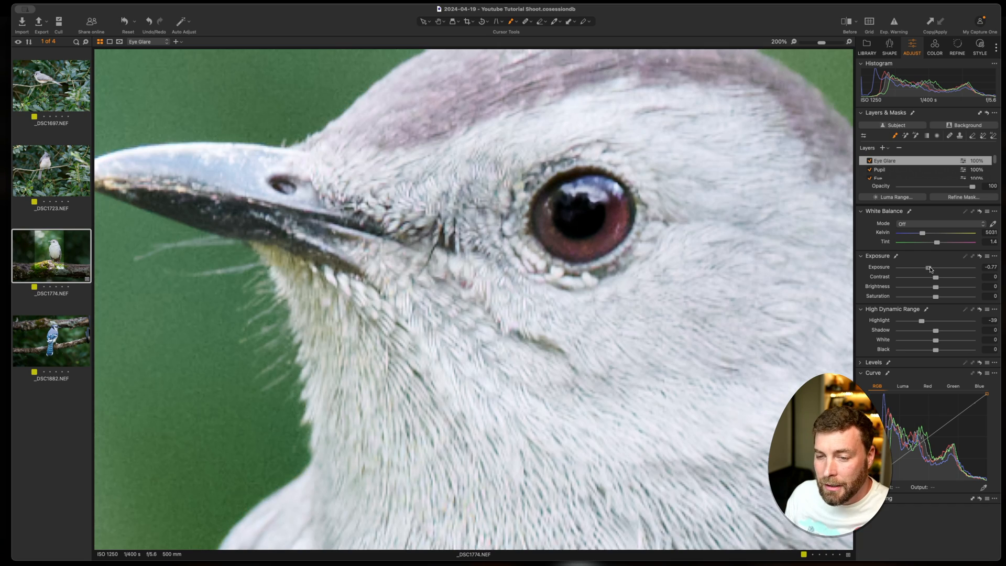
{"action": "scroll", "coordinate": [696, 189], "scroll_direction": "down", "scroll_amount": 2}
{"action": "scroll", "coordinate": [696, 188], "scroll_direction": "down", "scroll_amount": 1}
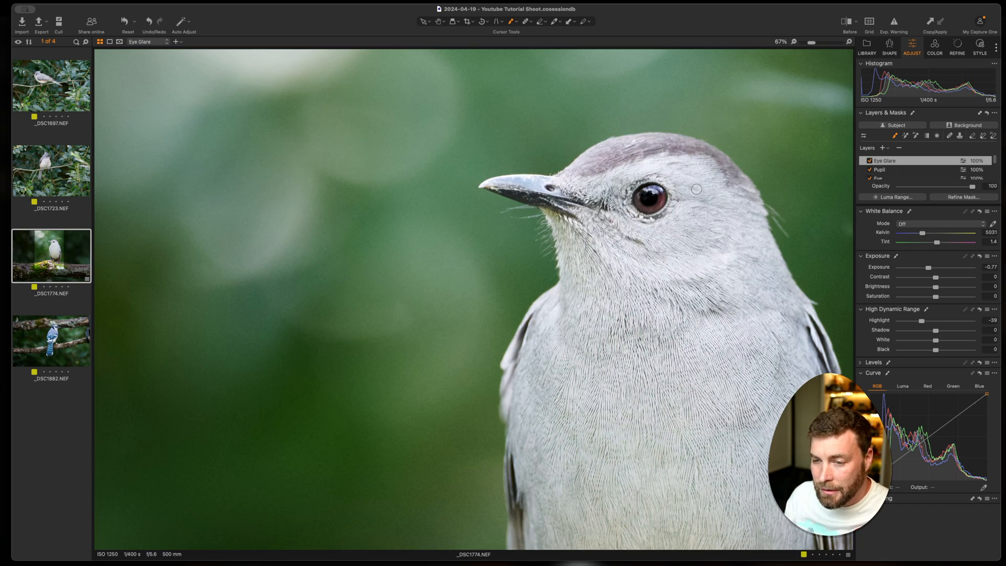
Step: Raise the saturation of the reds on the Eye layer to 19.4 in the basic Color Editor
{"action": "left_click", "coordinate": [891, 179]}
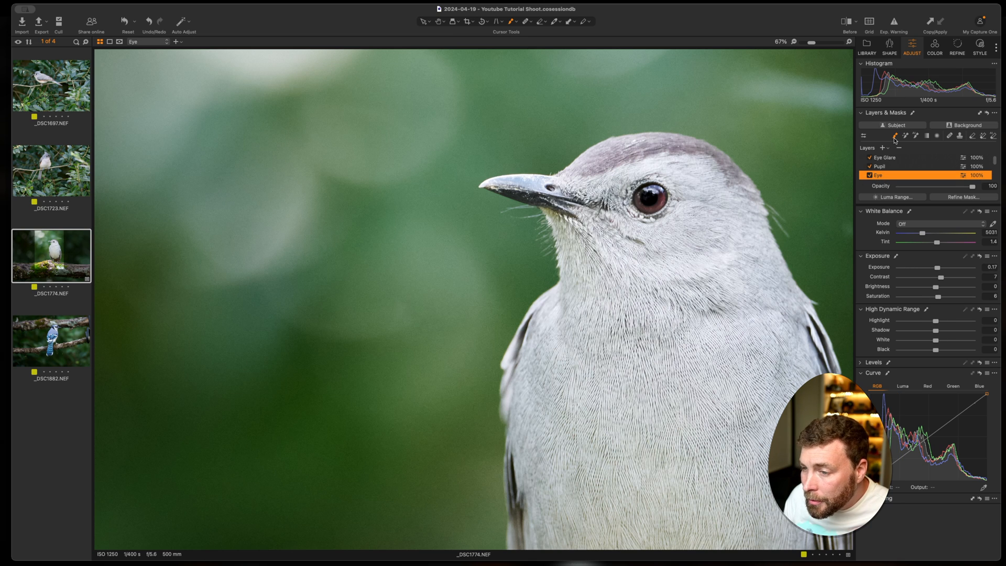
{"action": "left_click", "coordinate": [934, 46]}
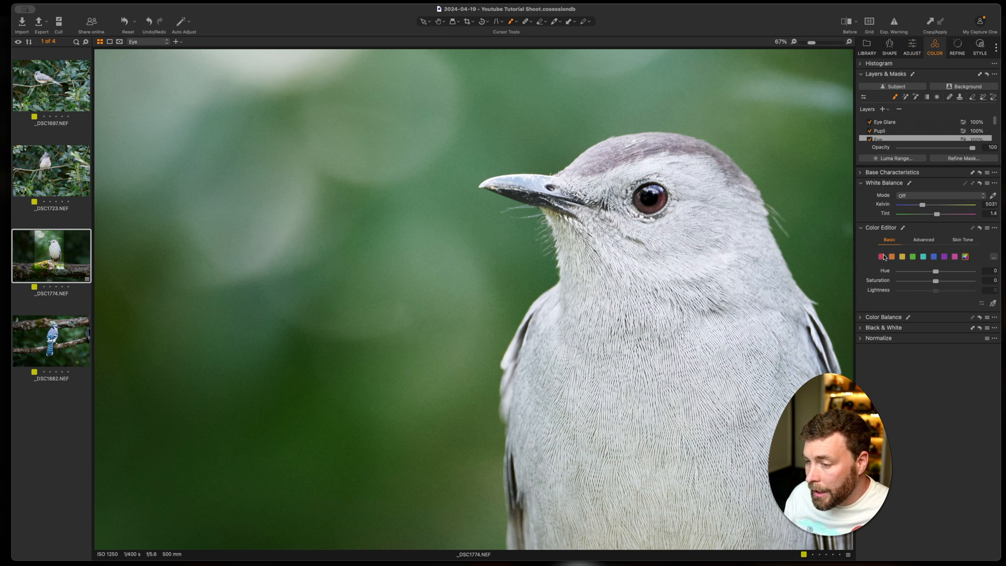
{"action": "left_click_drag", "start_coordinate": [937, 281], "coordinate": [944, 281]}
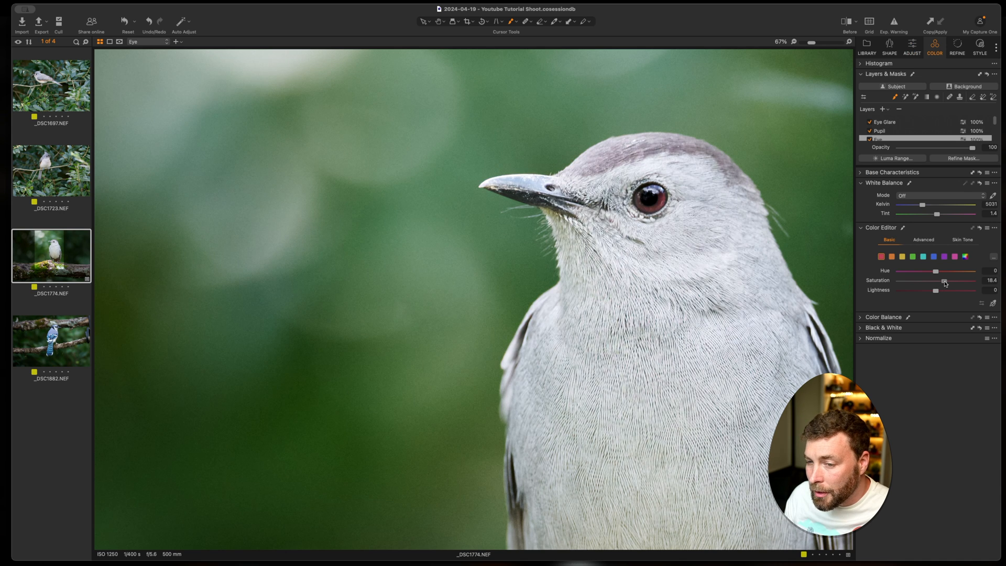
Step: Compare the whole edited bird photo with its unedited version several times
{"action": "scroll", "coordinate": [656, 238], "scroll_direction": "down", "scroll_amount": 2}
{"action": "scroll", "coordinate": [656, 238], "scroll_direction": "down", "scroll_amount": 1}
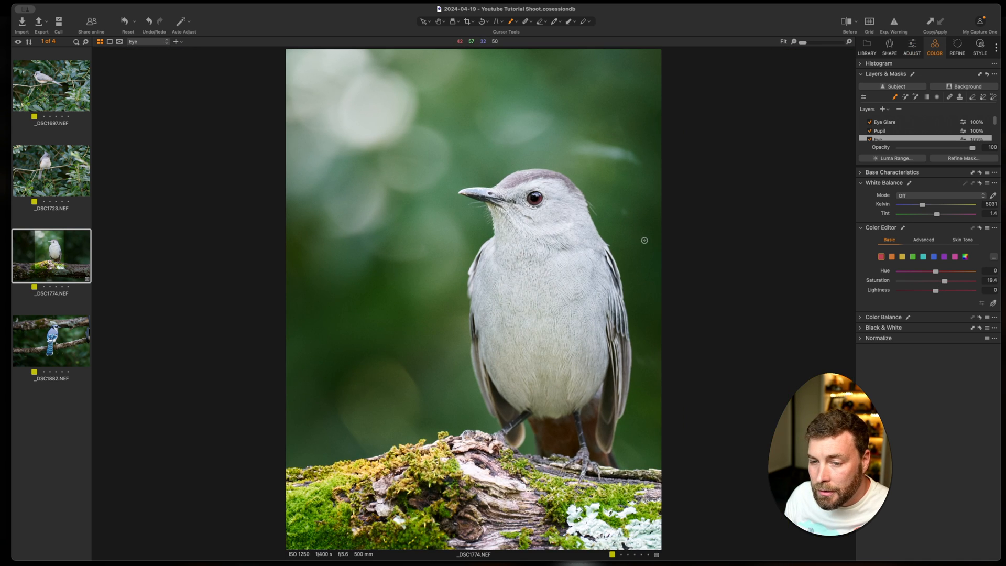
{"action": "left_click", "coordinate": [849, 22]}
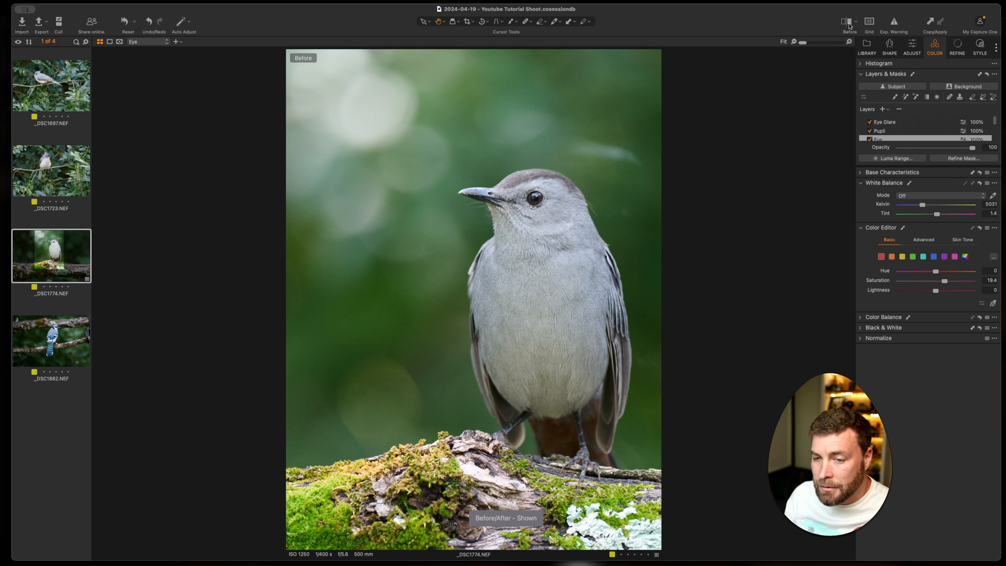
{"action": "left_click", "coordinate": [848, 22]}
{"action": "left_click", "coordinate": [848, 22]}
{"action": "left_click", "coordinate": [848, 22]}
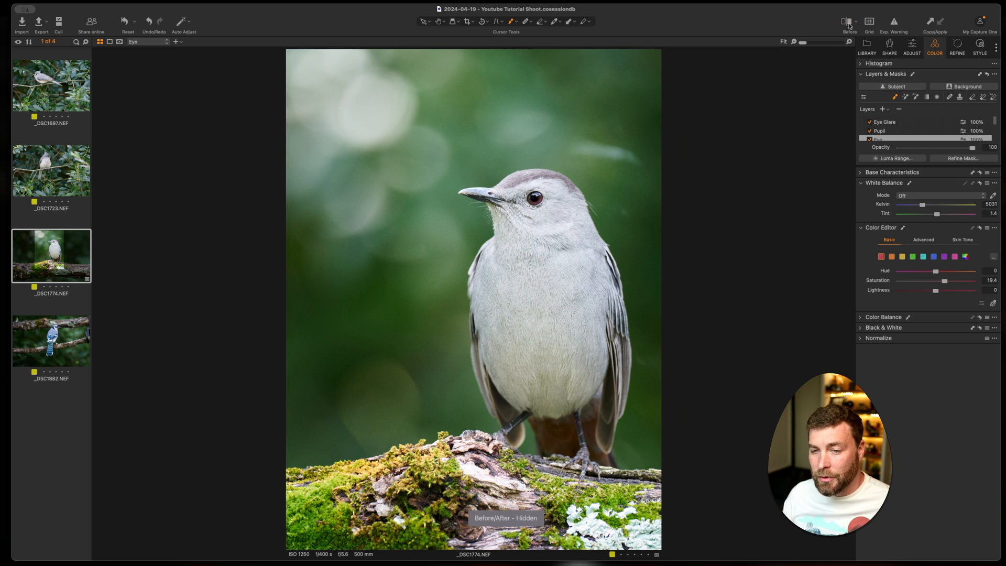
{"action": "left_click", "coordinate": [850, 25]}
{"action": "left_click", "coordinate": [850, 26]}
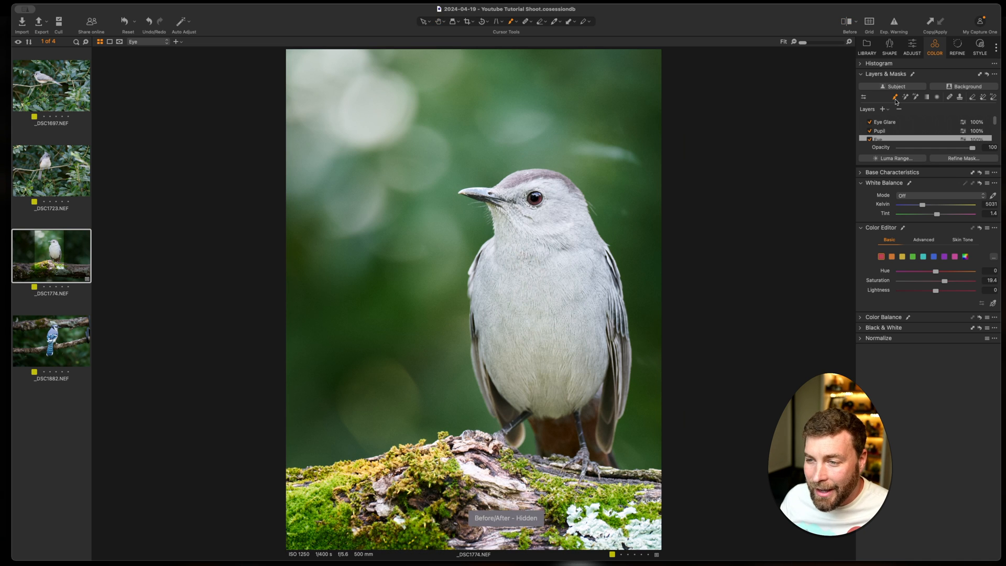
Step: Reduce the layer opacities to 75 for Pupil, 92 for Eye Glare and 87 for Eye
{"action": "left_click", "coordinate": [880, 131]}
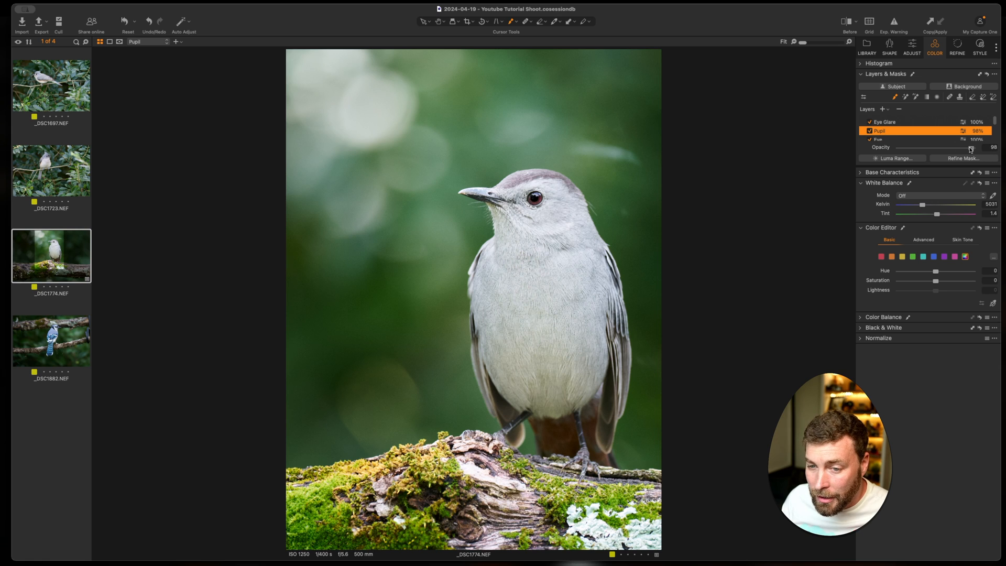
{"action": "left_click_drag", "start_coordinate": [971, 149], "coordinate": [962, 149]}
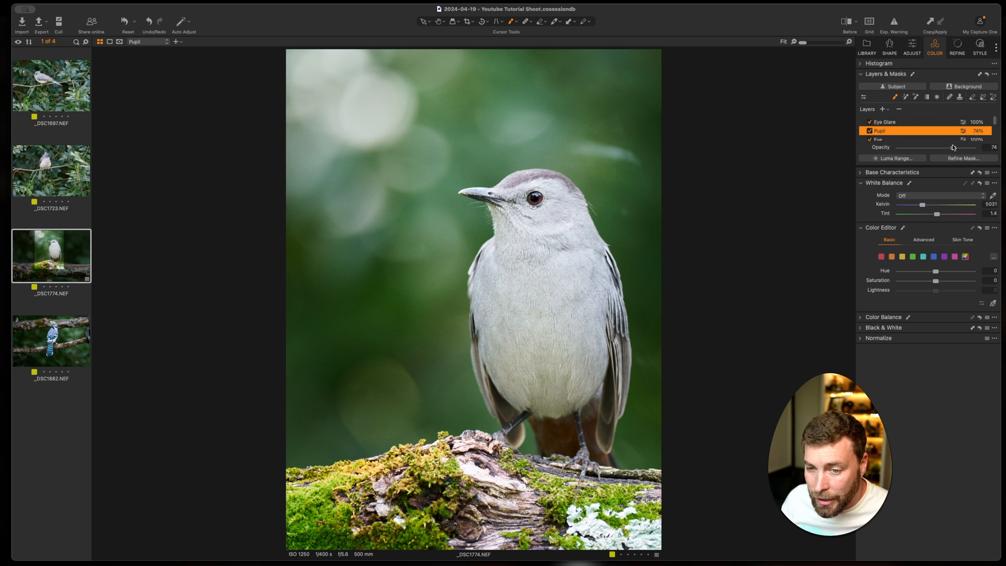
{"action": "left_click_drag", "start_coordinate": [946, 146], "coordinate": [962, 148]}
{"action": "left_click", "coordinate": [925, 121]}
{"action": "left_click", "coordinate": [939, 138]}
{"action": "scroll", "coordinate": [955, 132], "scroll_direction": "down", "scroll_amount": 4}
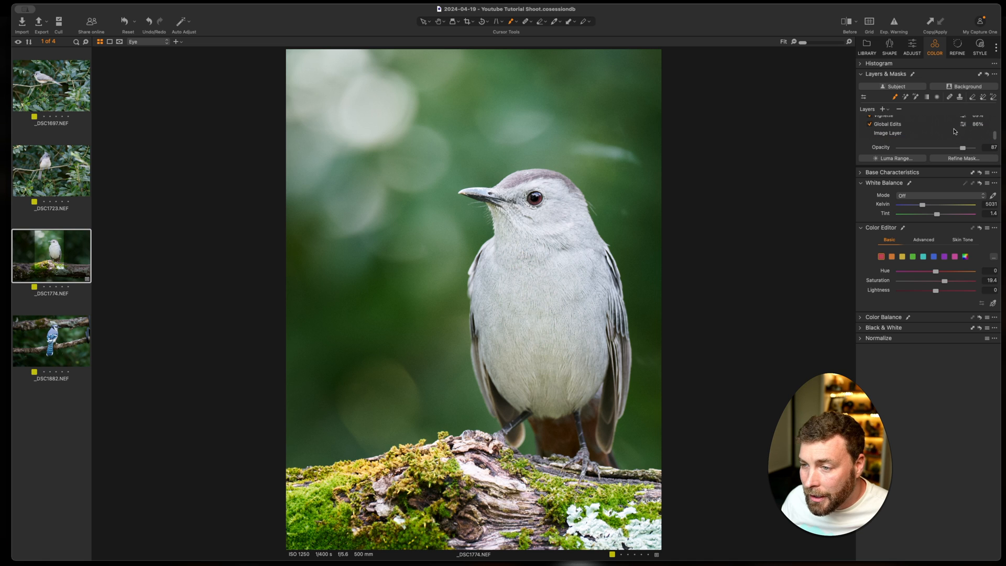
{"action": "scroll", "coordinate": [955, 132], "scroll_direction": "up", "scroll_amount": 5}
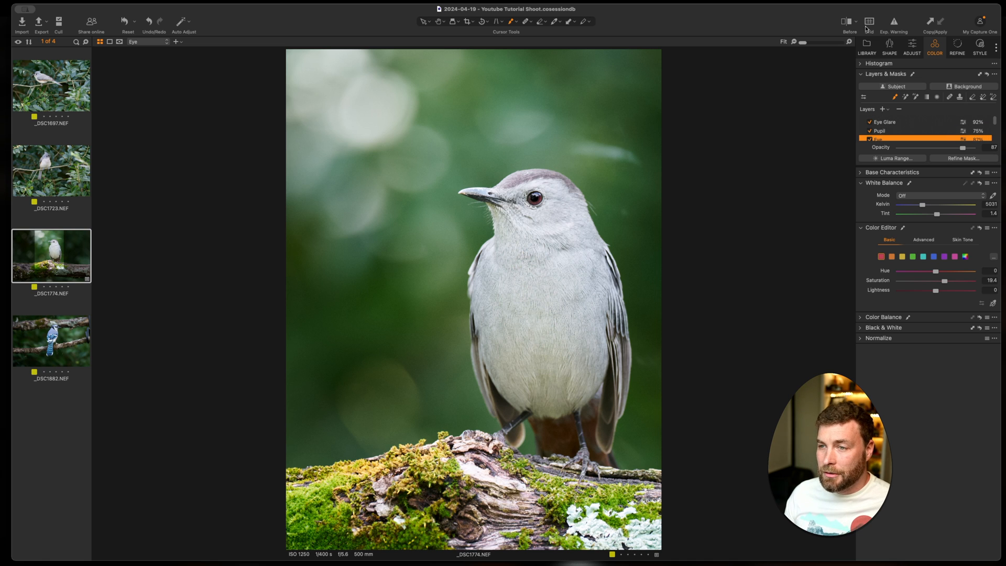
Step: Compare the photo before and after editing, and lower the Pupil layer's opacity to 48
{"action": "left_click", "coordinate": [845, 21]}
{"action": "left_click", "coordinate": [845, 21]}
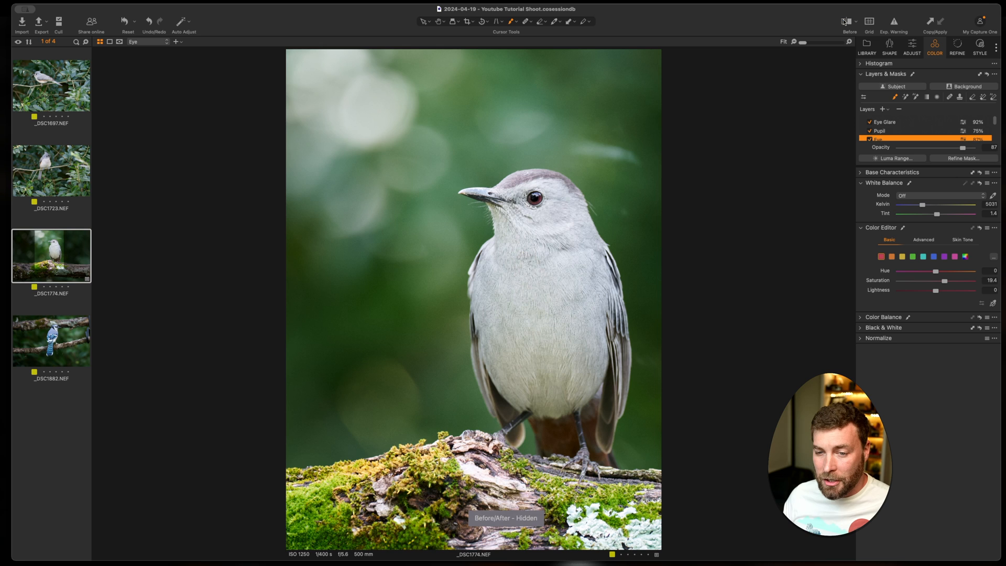
{"action": "left_click", "coordinate": [844, 21]}
{"action": "left_click", "coordinate": [844, 21]}
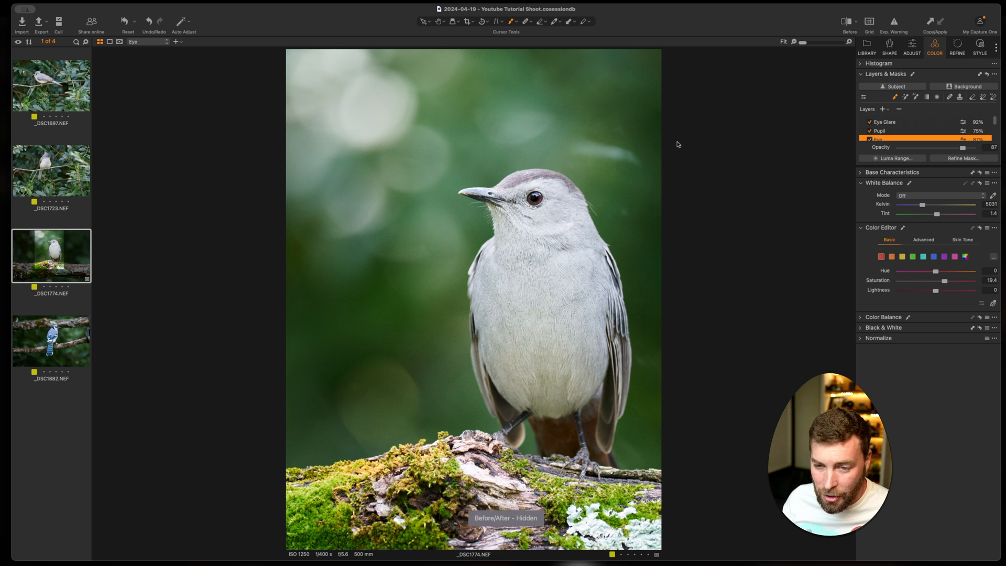
{"action": "left_click", "coordinate": [924, 131]}
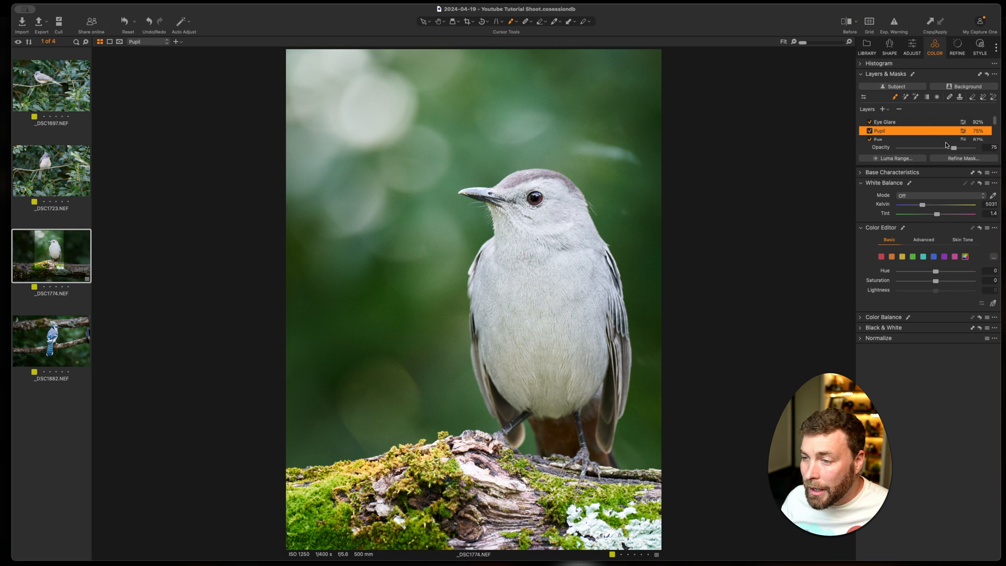
{"action": "left_click_drag", "start_coordinate": [955, 151], "coordinate": [937, 150]}
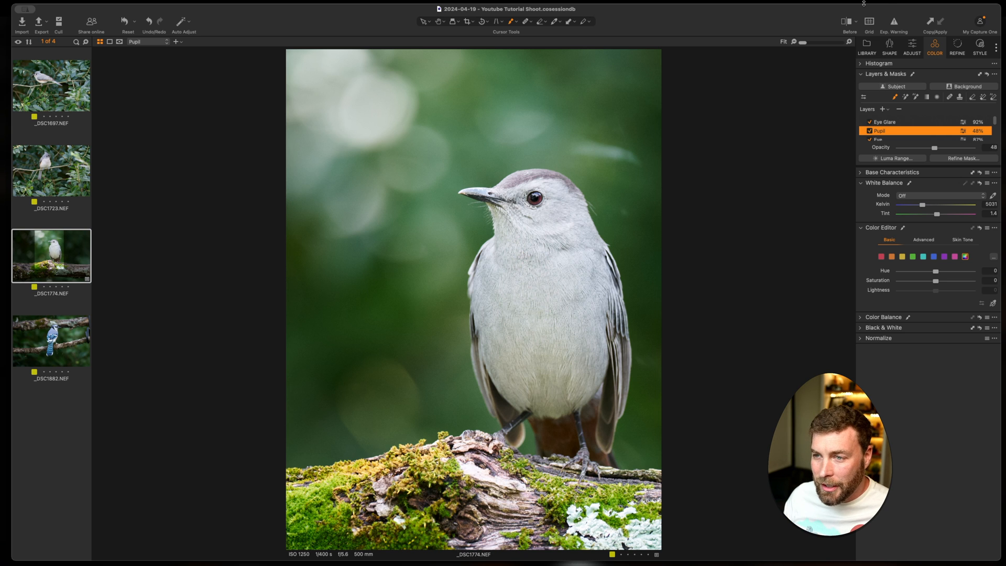
{"action": "left_click", "coordinate": [850, 24]}
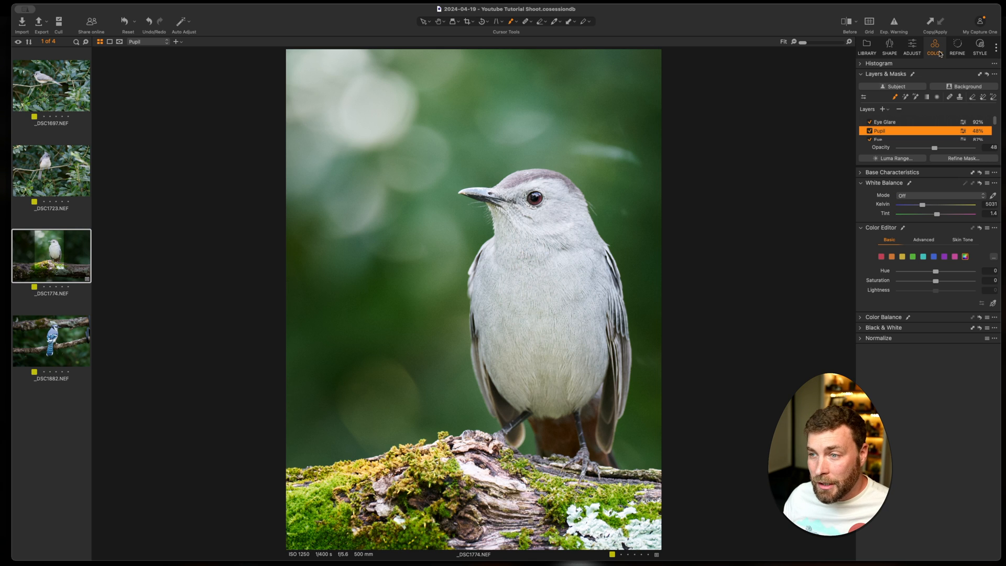
Step: Inspect the background grain, try luminance noise reduction of 55 on the Global Edits layer, and return it to 0
{"action": "left_click", "coordinate": [957, 48]}
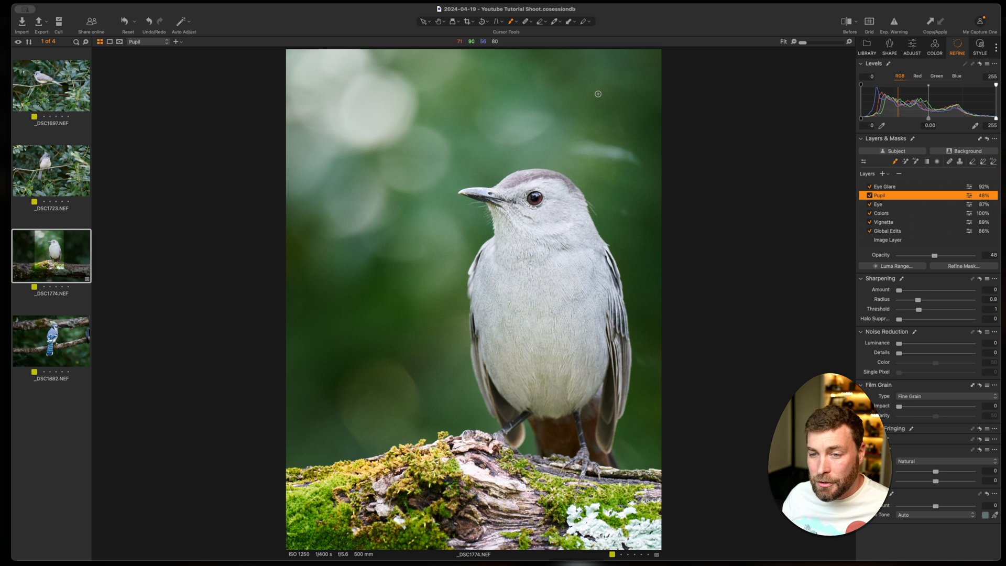
{"action": "scroll", "coordinate": [597, 96], "scroll_direction": "up", "scroll_amount": 2}
{"action": "scroll", "coordinate": [400, 143], "scroll_direction": "up", "scroll_amount": 2}
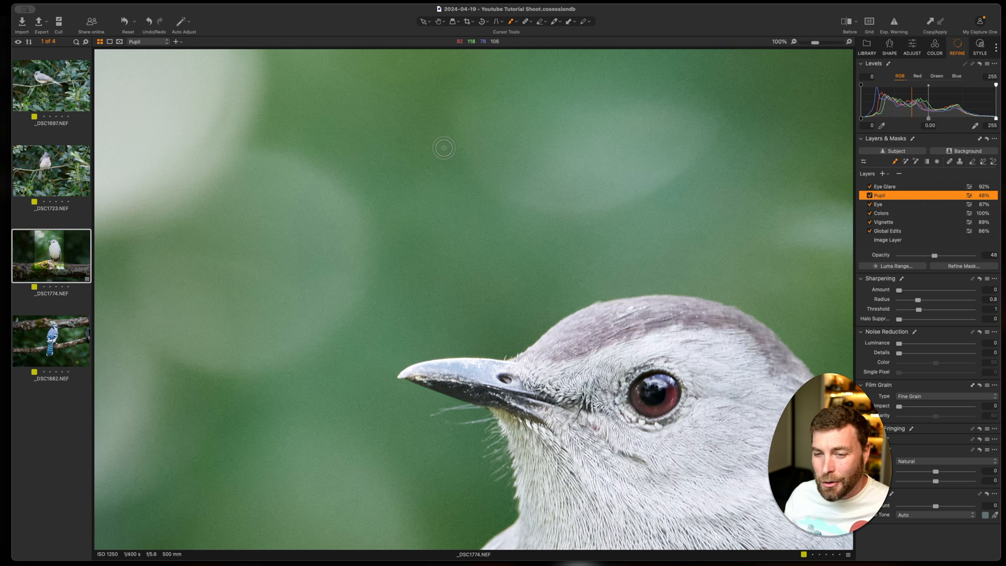
{"action": "scroll", "coordinate": [444, 148], "scroll_direction": "up", "scroll_amount": 2}
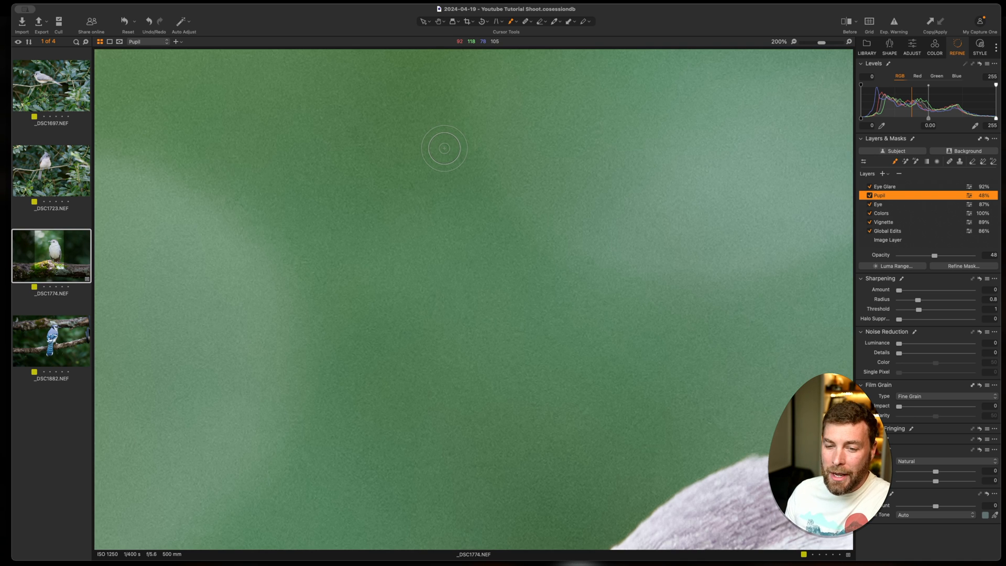
{"action": "scroll", "coordinate": [444, 148], "scroll_direction": "down", "scroll_amount": 2}
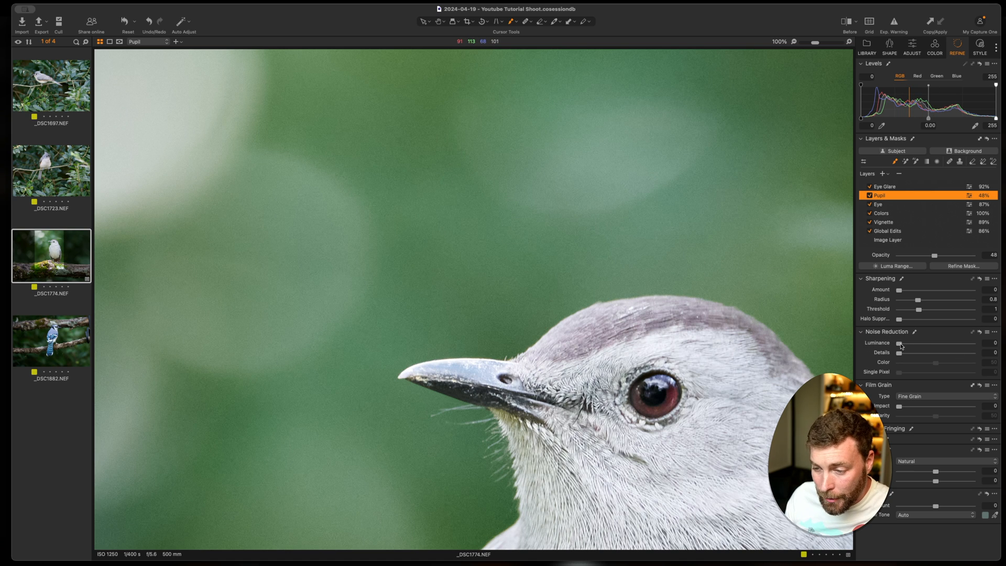
{"action": "left_click_drag", "start_coordinate": [899, 343], "coordinate": [913, 347]}
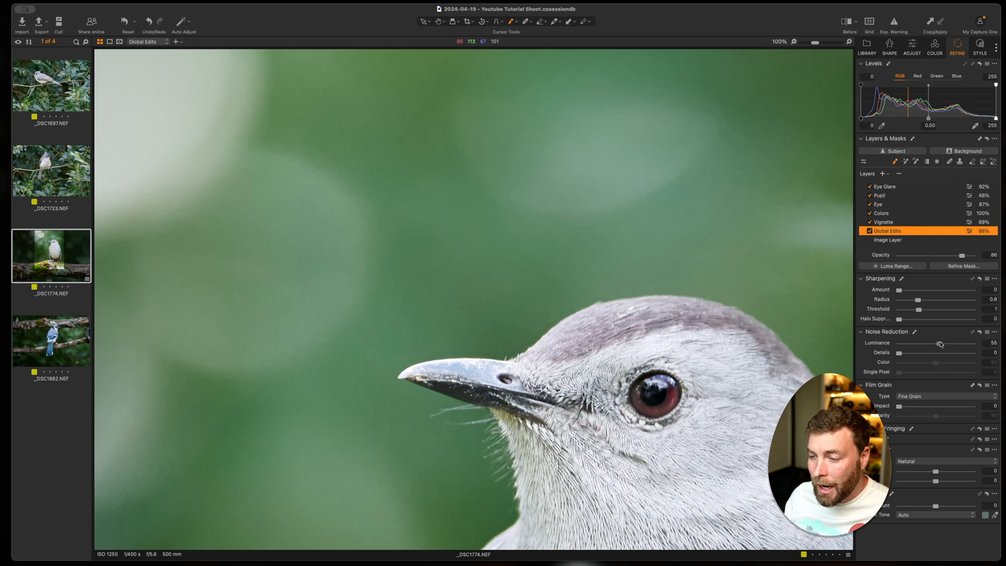
{"action": "left_click_drag", "start_coordinate": [940, 344], "coordinate": [868, 344]}
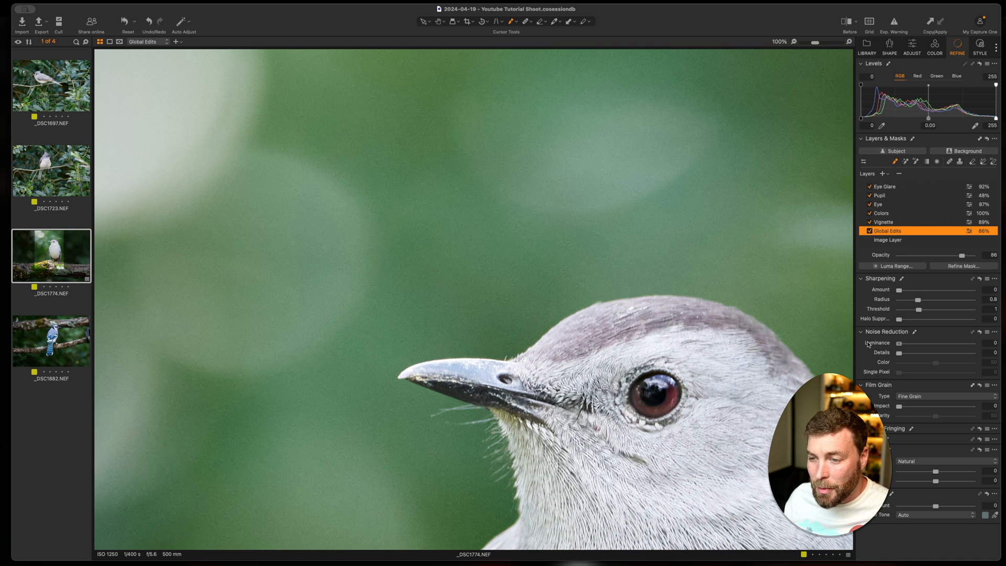
Step: Create an automatic subject mask layer for the bird and display its mask overlay
{"action": "scroll", "coordinate": [693, 244], "scroll_direction": "down", "scroll_amount": 5}
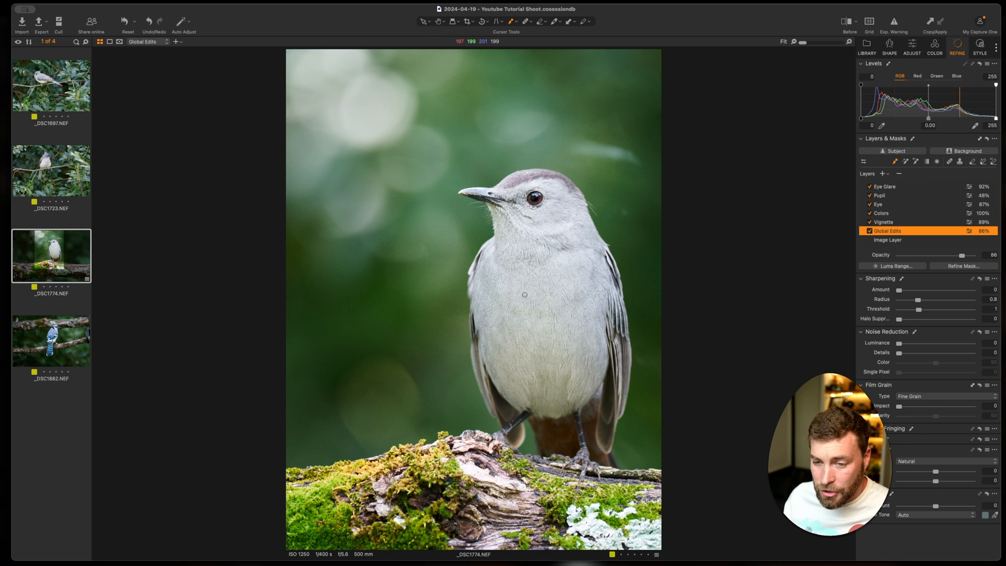
{"action": "scroll", "coordinate": [505, 306], "scroll_direction": "up", "scroll_amount": 6}
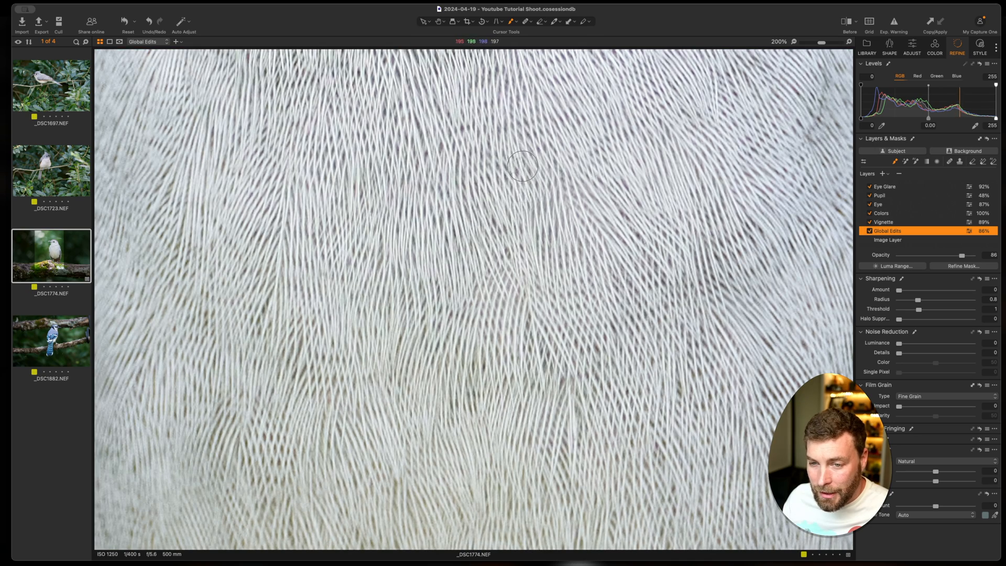
{"action": "scroll", "coordinate": [536, 329], "scroll_direction": "down", "scroll_amount": 5}
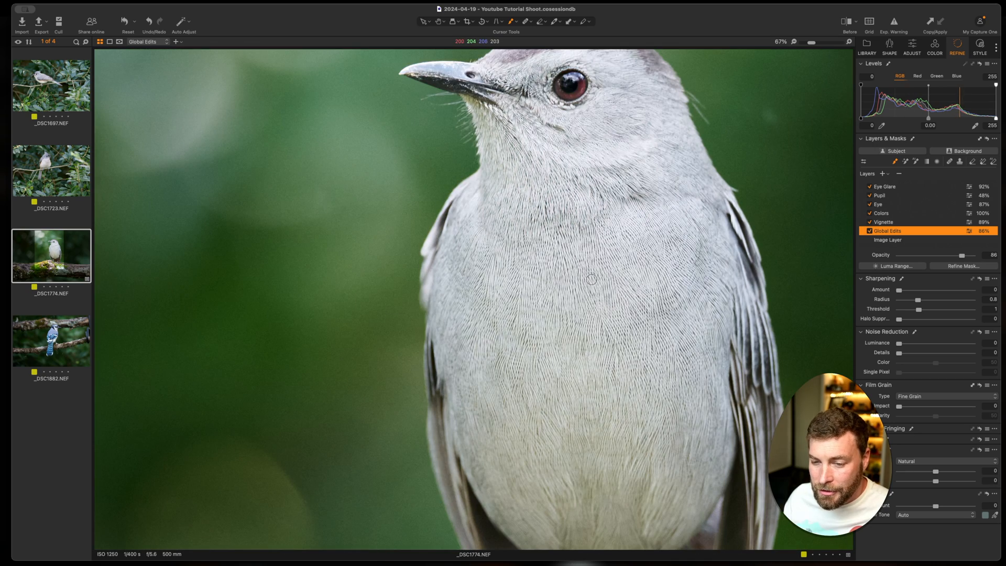
{"action": "scroll", "coordinate": [536, 329], "scroll_direction": "down", "scroll_amount": 3}
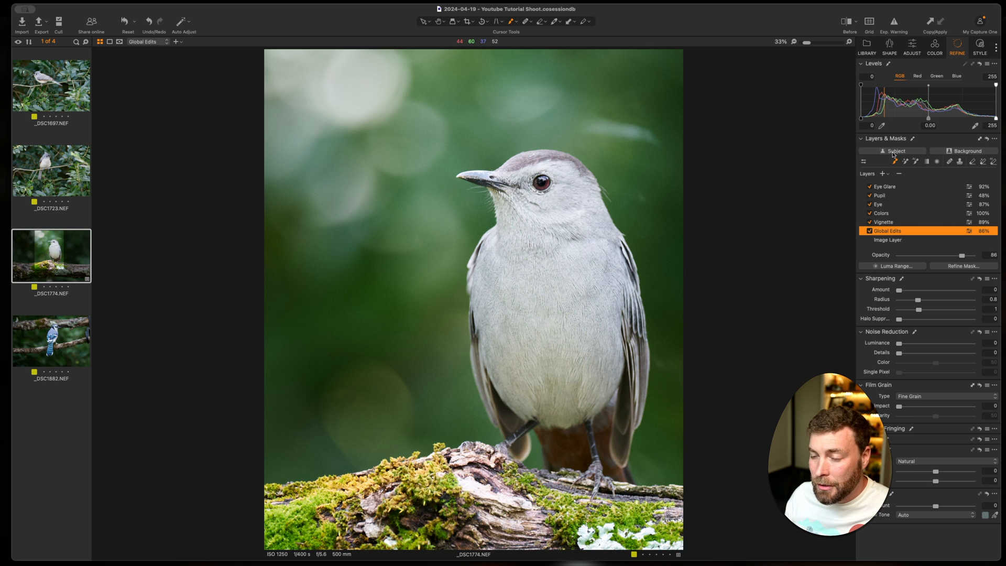
{"action": "left_click", "coordinate": [894, 152]}
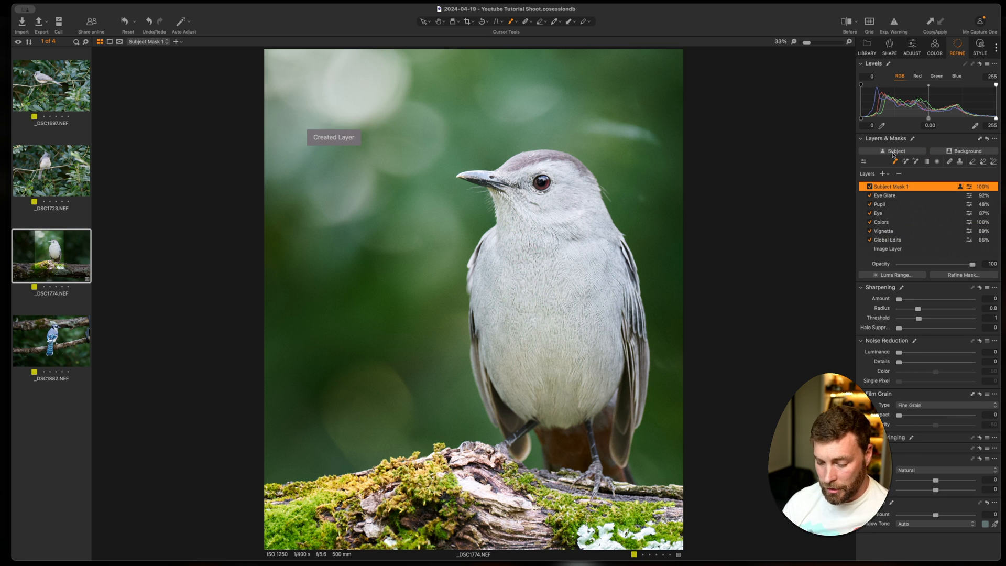
{"action": "key", "text": "m"}
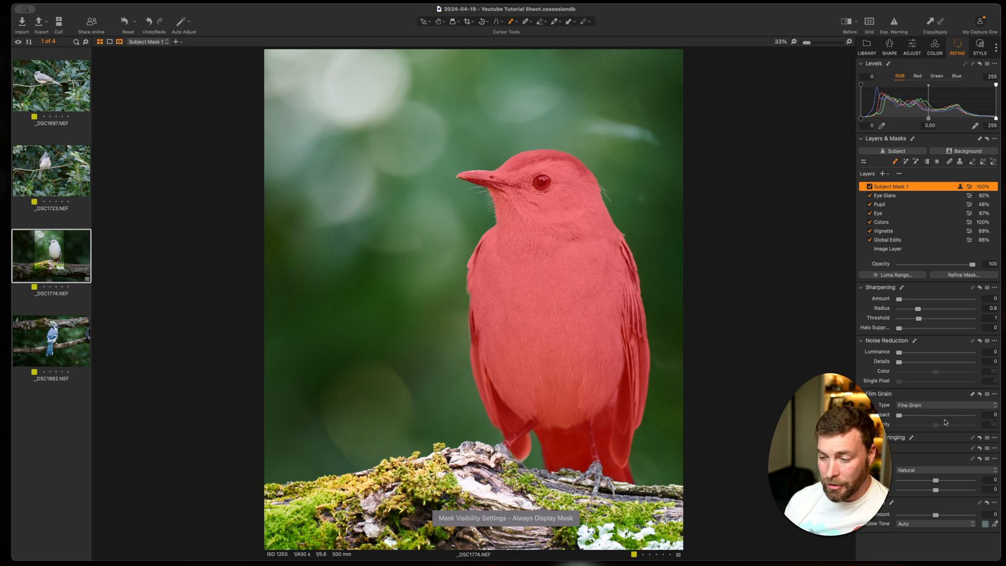
Step: Set Clarity to 7 and Structure to 9 on the subject mask layer, and hide the mask overlay
{"action": "left_click_drag", "start_coordinate": [938, 482], "coordinate": [937, 487]}
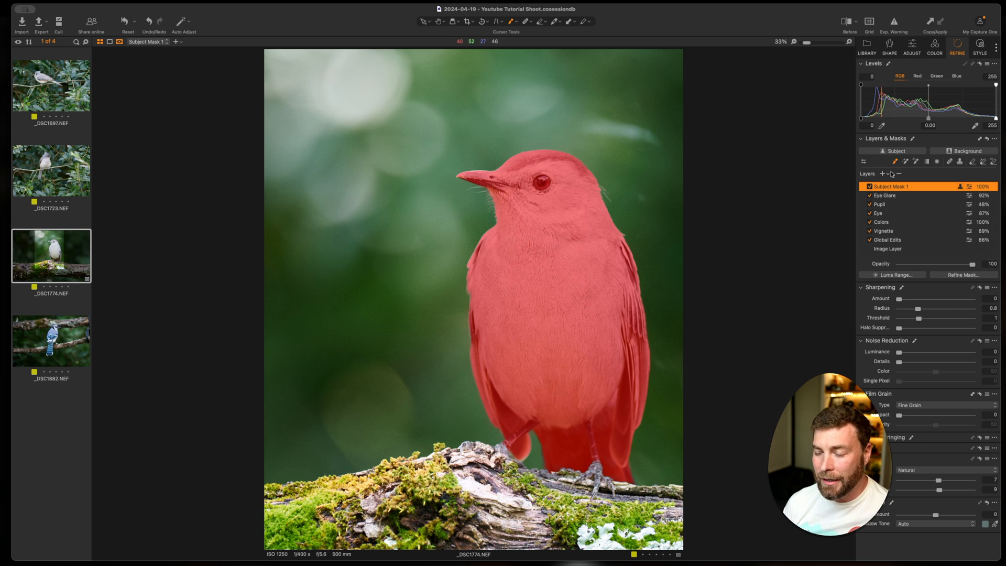
{"action": "left_click", "coordinate": [893, 163]}
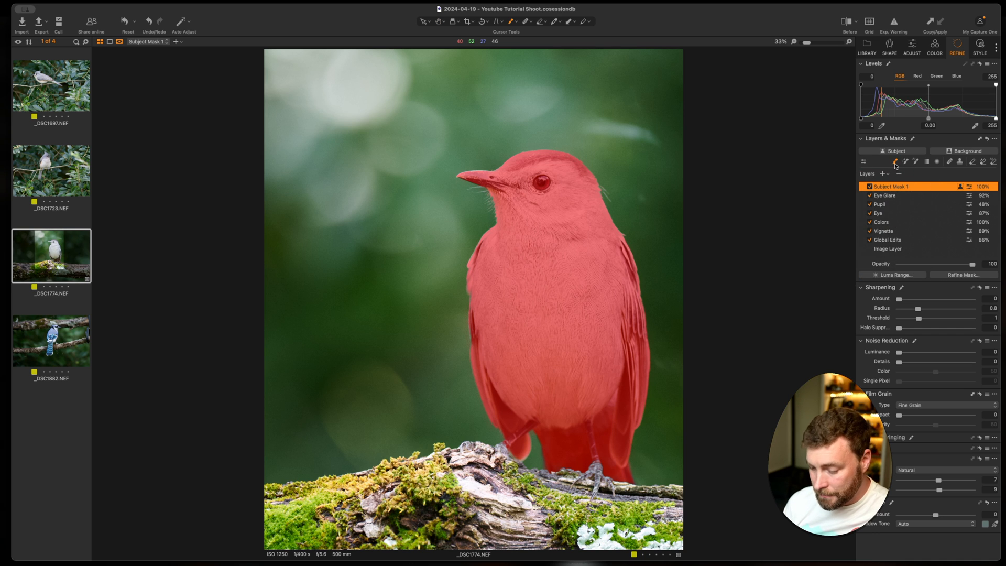
{"action": "key", "text": "m"}
Step: Create an automatic background mask layer, display its mask, and erase the mask from the mossy log
{"action": "left_click", "coordinate": [938, 153]}
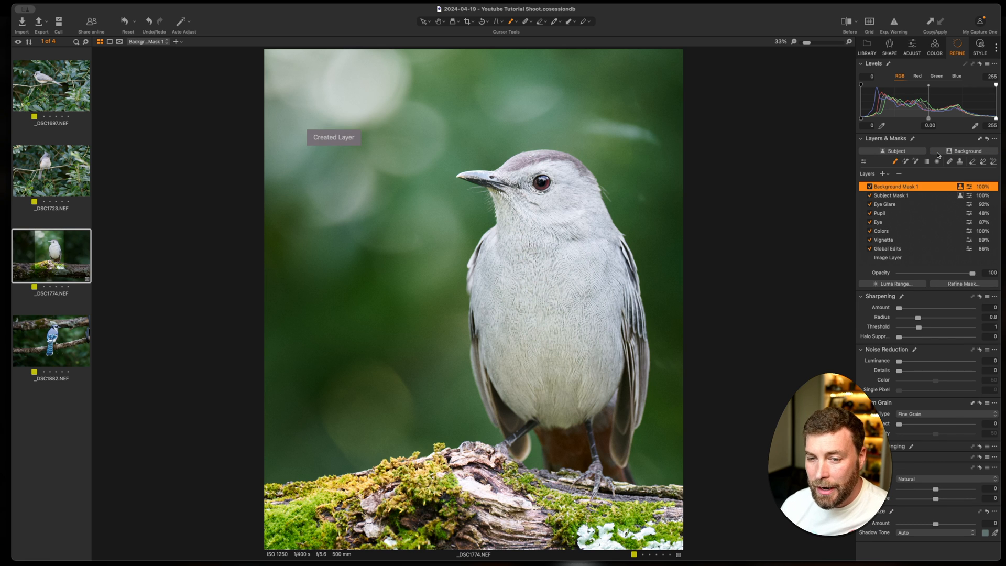
{"action": "key", "text": "m"}
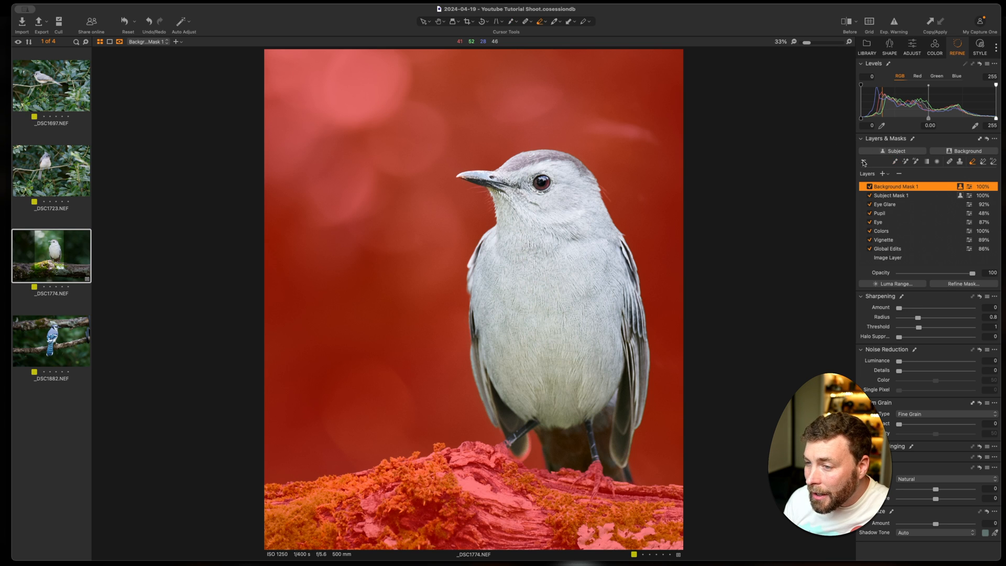
{"action": "left_click", "coordinate": [864, 163]}
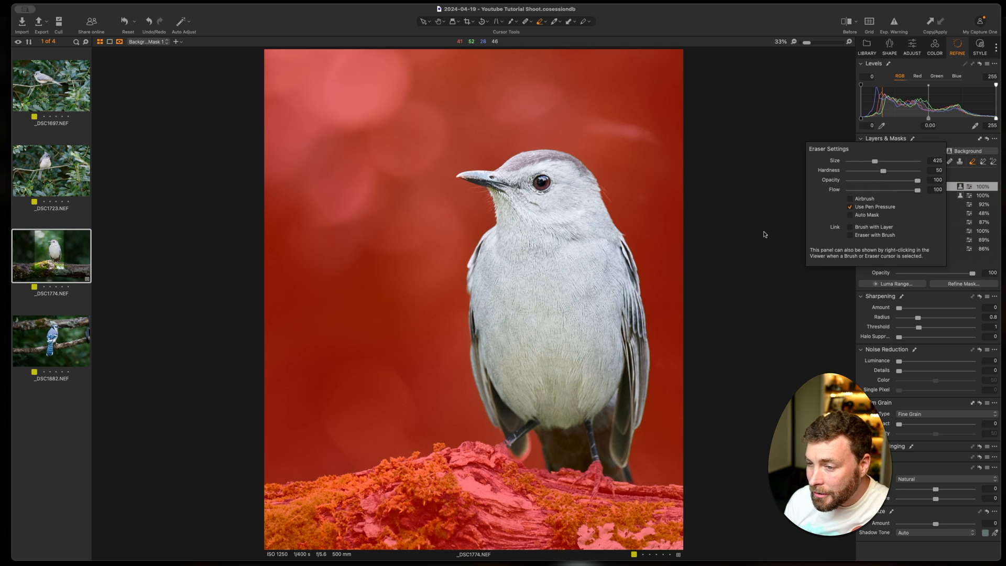
{"action": "left_click_drag", "start_coordinate": [262, 532], "coordinate": [503, 540]}
{"action": "mouse_move", "coordinate": [503, 540]}
{"action": "left_mouse_down"}
{"action": "mouse_move", "coordinate": [676, 544]}
{"action": "mouse_move", "coordinate": [637, 505]}
{"action": "mouse_move", "coordinate": [518, 488]}
{"action": "mouse_move", "coordinate": [320, 487]}
{"action": "mouse_move", "coordinate": [273, 516]}
{"action": "mouse_move", "coordinate": [388, 474]}
{"action": "mouse_move", "coordinate": [456, 479]}
{"action": "mouse_move", "coordinate": [492, 450]}
{"action": "mouse_move", "coordinate": [408, 463]}
{"action": "mouse_move", "coordinate": [576, 463]}
{"action": "mouse_move", "coordinate": [693, 520]}
{"action": "mouse_move", "coordinate": [812, 514]}
{"action": "left_mouse_up"}
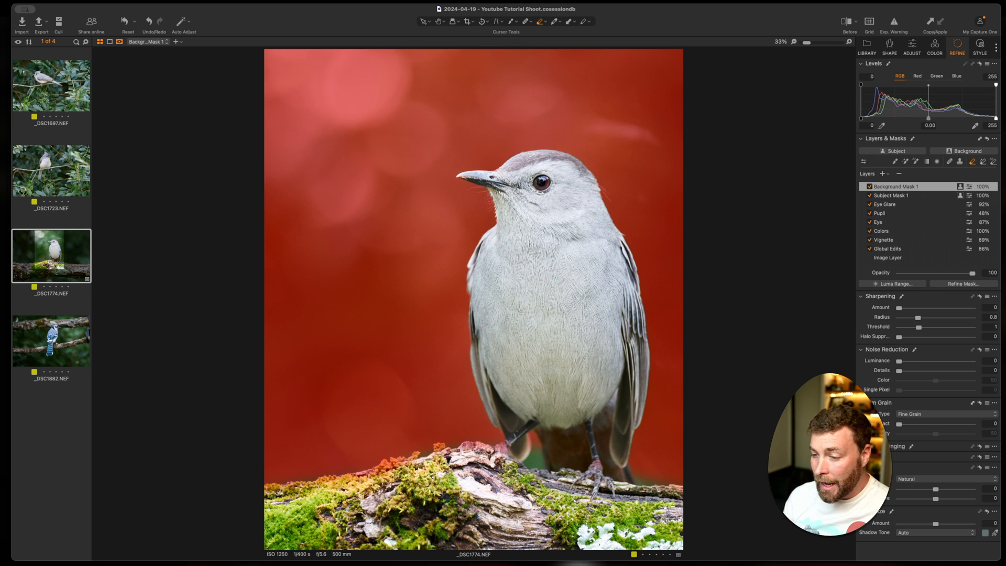
Step: Set Clarity to -44 and Structure to -72 on the background mask layer, and check the result without the mask overlay
{"action": "mouse_move", "coordinate": [935, 489]}
{"action": "left_mouse_down"}
{"action": "mouse_move", "coordinate": [909, 498]}
{"action": "mouse_move", "coordinate": [920, 488]}
{"action": "left_mouse_up"}
{"action": "key", "text": "m"}
{"action": "key", "text": "m"}
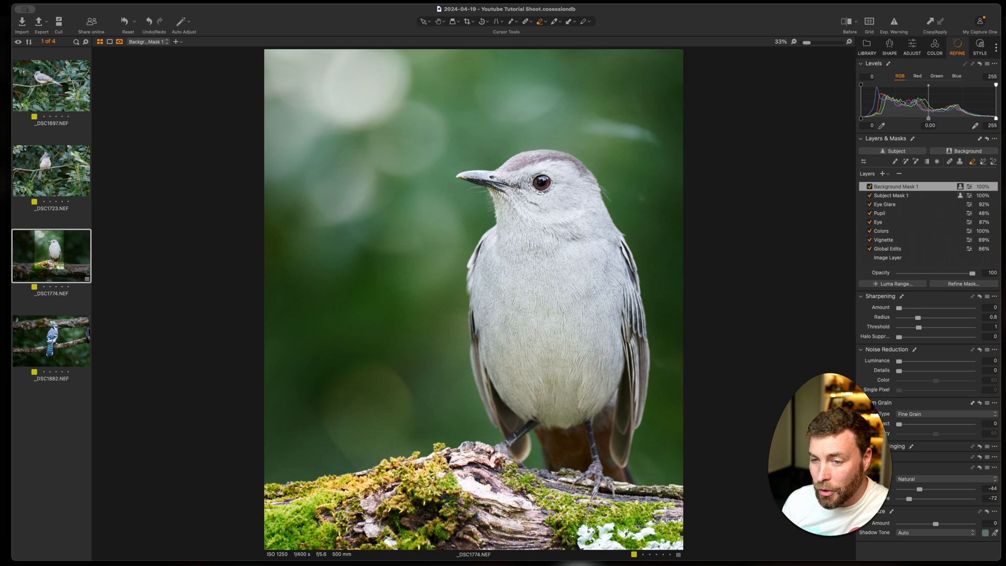
{"action": "key", "text": "m"}
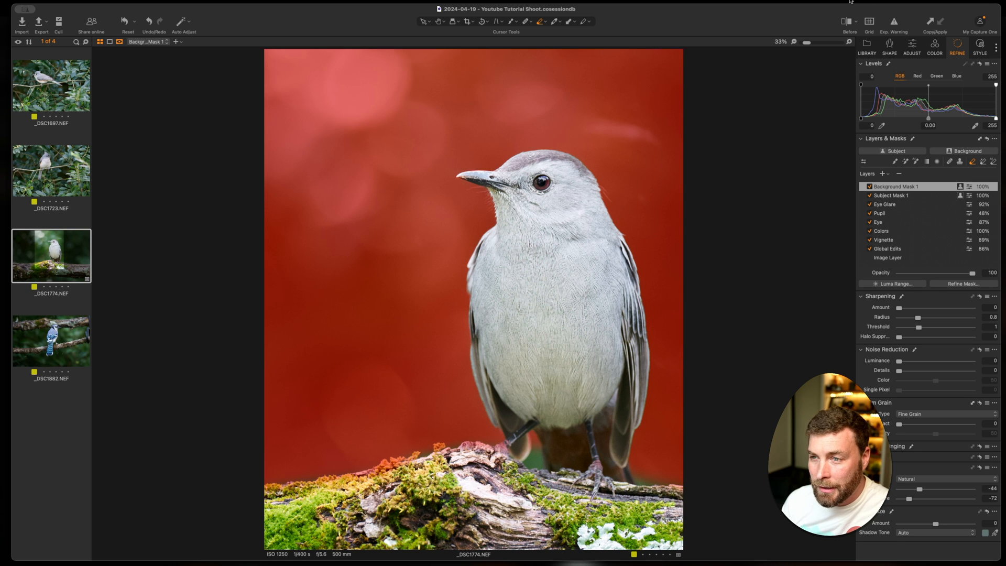
{"action": "key", "text": "m"}
Step: Compare the bird photo before and after all edits several times, including the subject and background clarity changes
{"action": "left_click", "coordinate": [845, 22]}
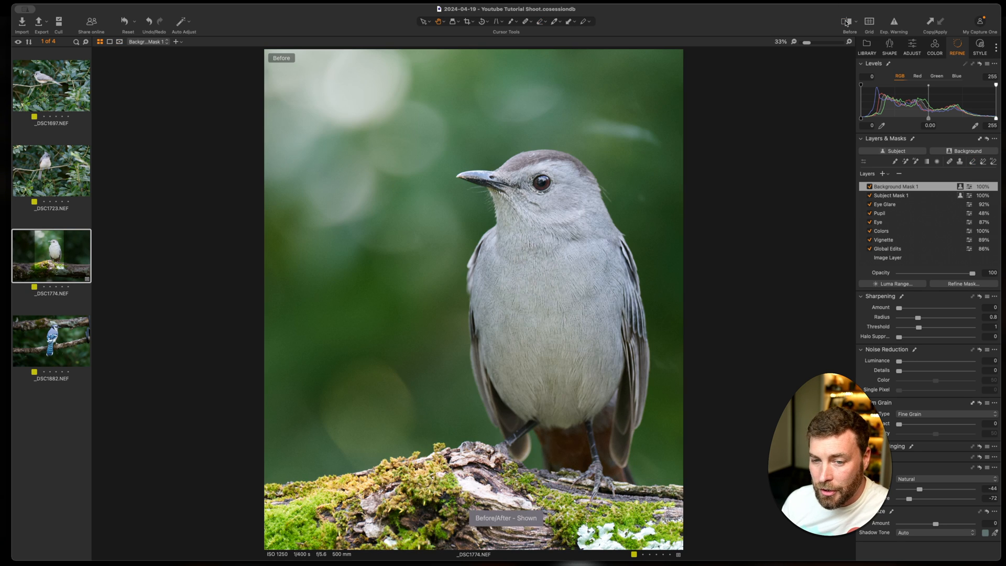
{"action": "left_click", "coordinate": [846, 22]}
{"action": "left_click", "coordinate": [845, 22]}
{"action": "left_click", "coordinate": [845, 22]}
{"action": "key", "text": "e"}
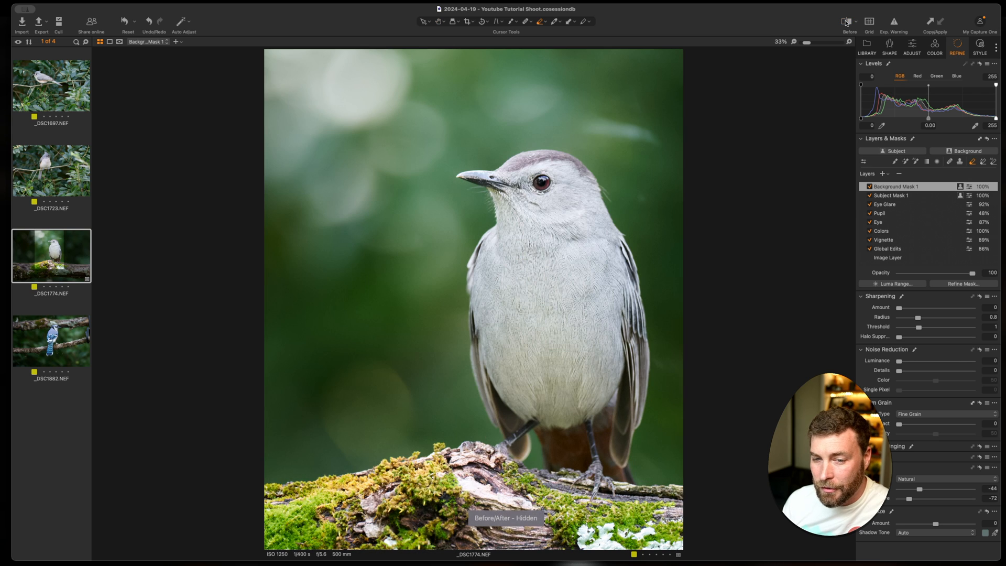
{"action": "left_click", "coordinate": [846, 22]}
{"action": "left_click", "coordinate": [845, 22]}
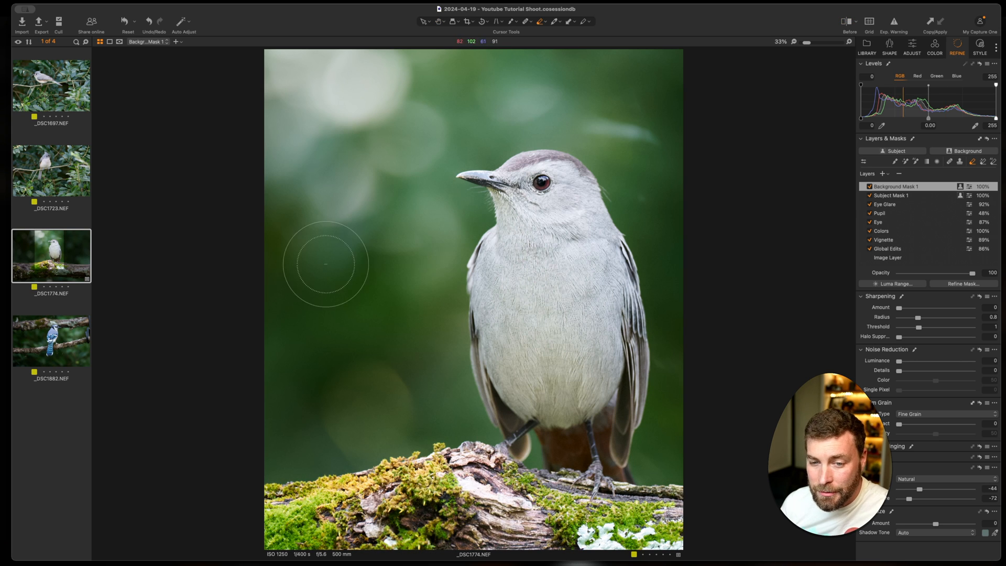
{"action": "left_click", "coordinate": [847, 23]}
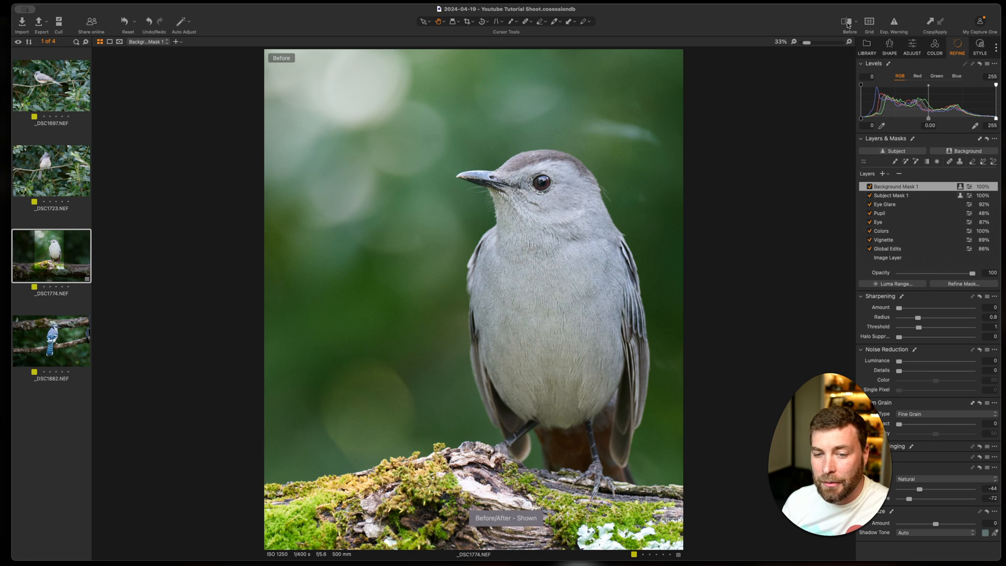
{"action": "left_click", "coordinate": [848, 23]}
{"action": "left_click", "coordinate": [848, 24]}
{"action": "left_click", "coordinate": [847, 24]}
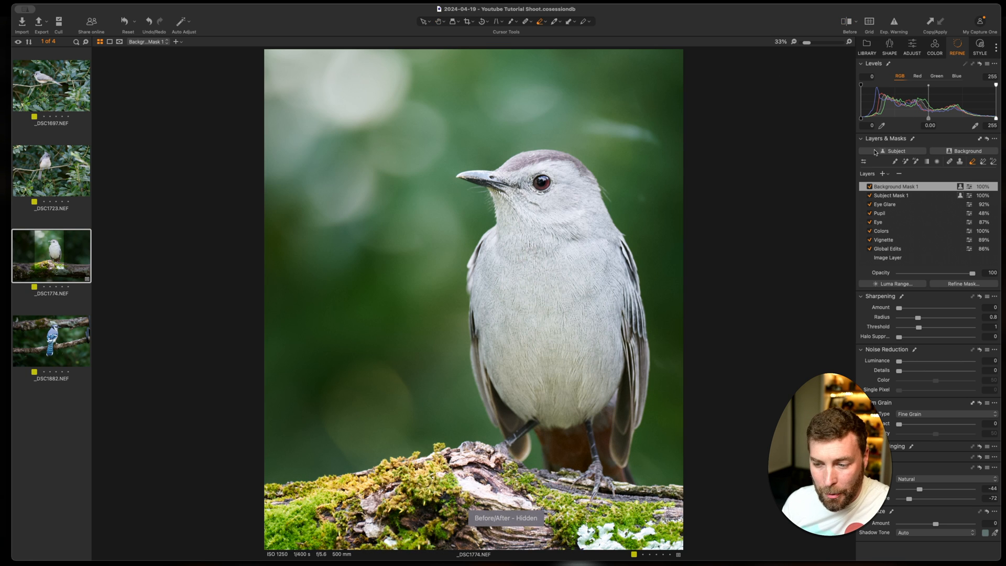